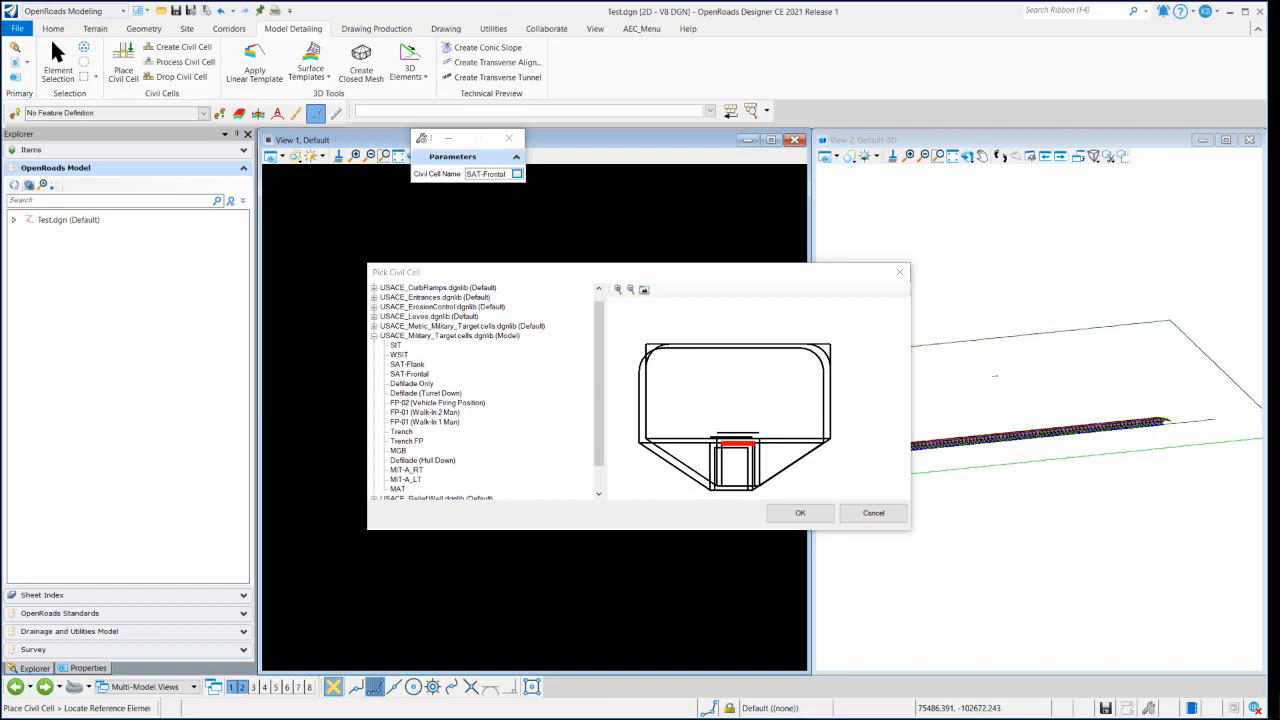
Choose the SAT-Frontal civil cell from the USACE_Military_Target cells library for placement
{"action": "left_click", "coordinate": [418, 374]}
{"action": "left_click", "coordinate": [806, 515]}
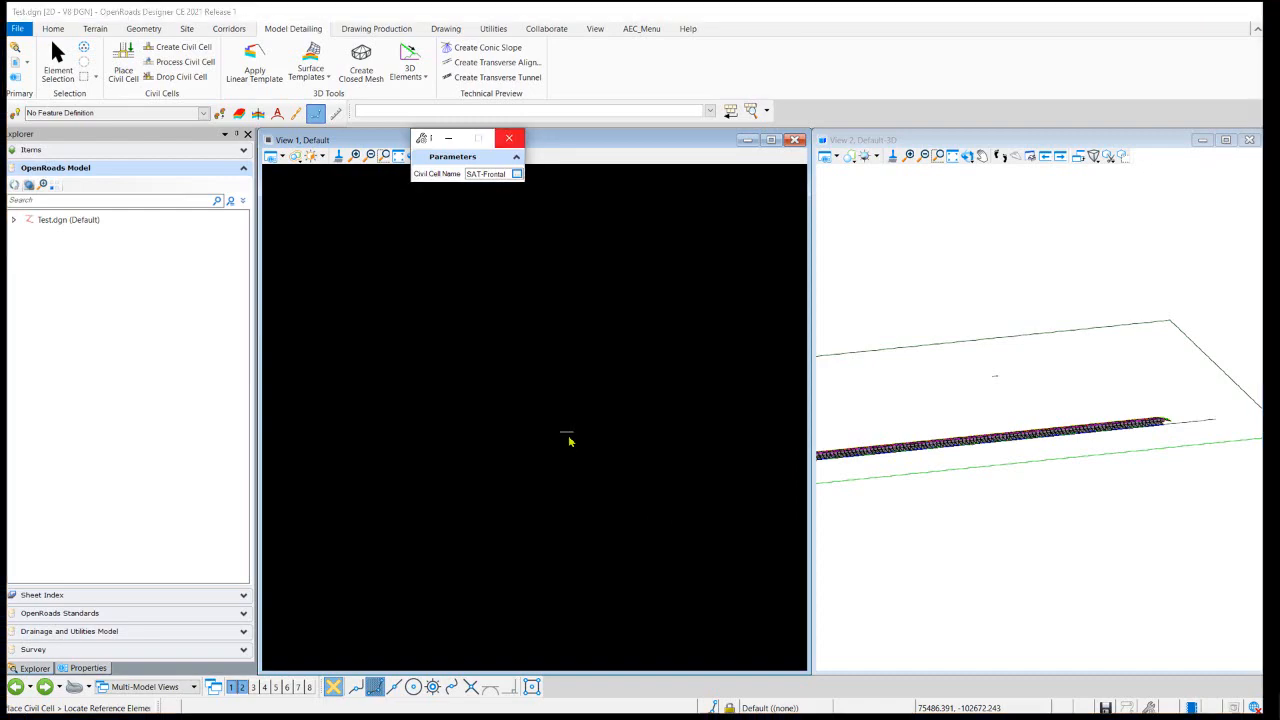
{"action": "left_click", "coordinate": [569, 437]}
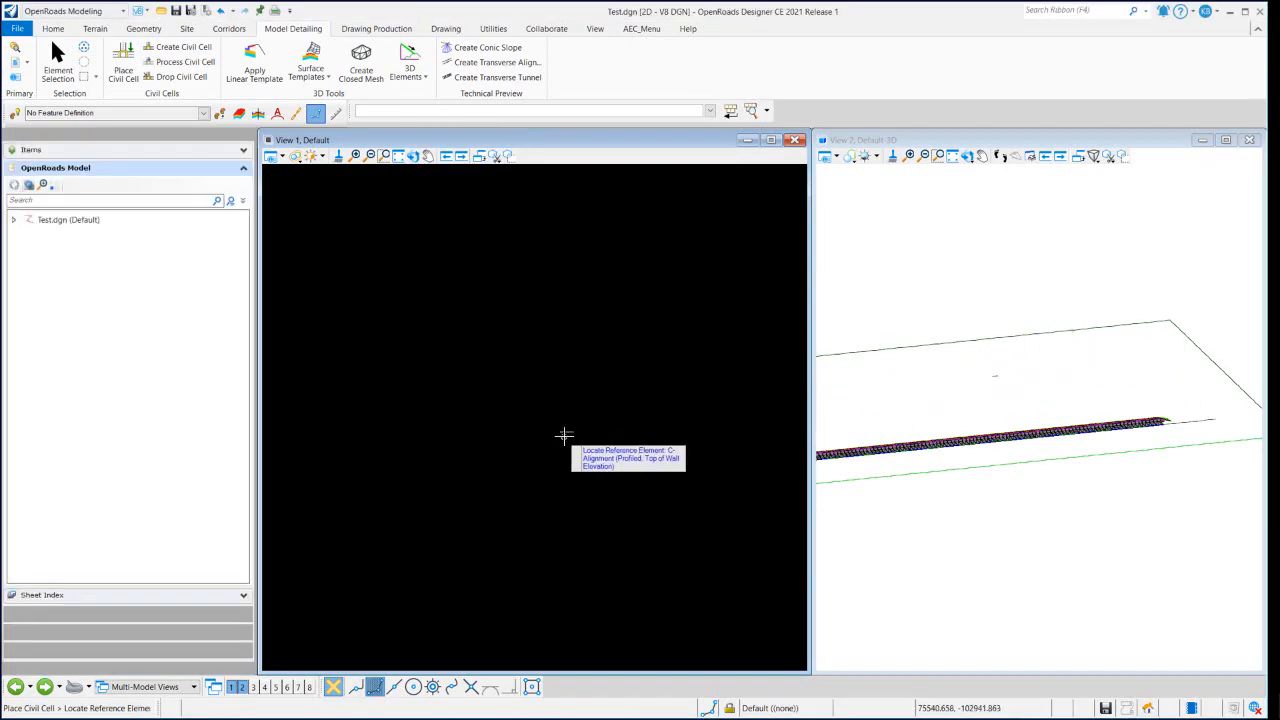
Place the civil cell on the short profiled reference line in View 1, skipping the alternatives and accepting the placement
{"action": "scroll", "coordinate": [554, 427], "scroll_direction": "down", "scroll_amount": 3}
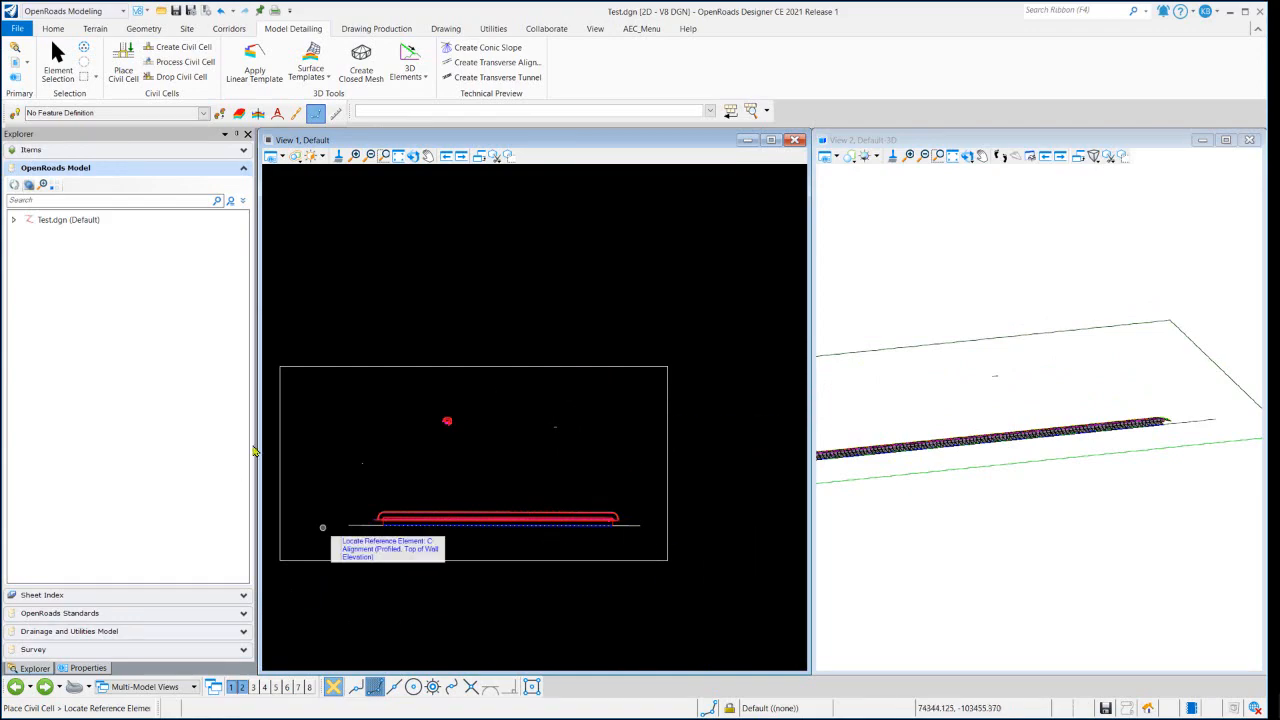
{"action": "scroll", "coordinate": [563, 423], "scroll_direction": "up", "scroll_amount": 4}
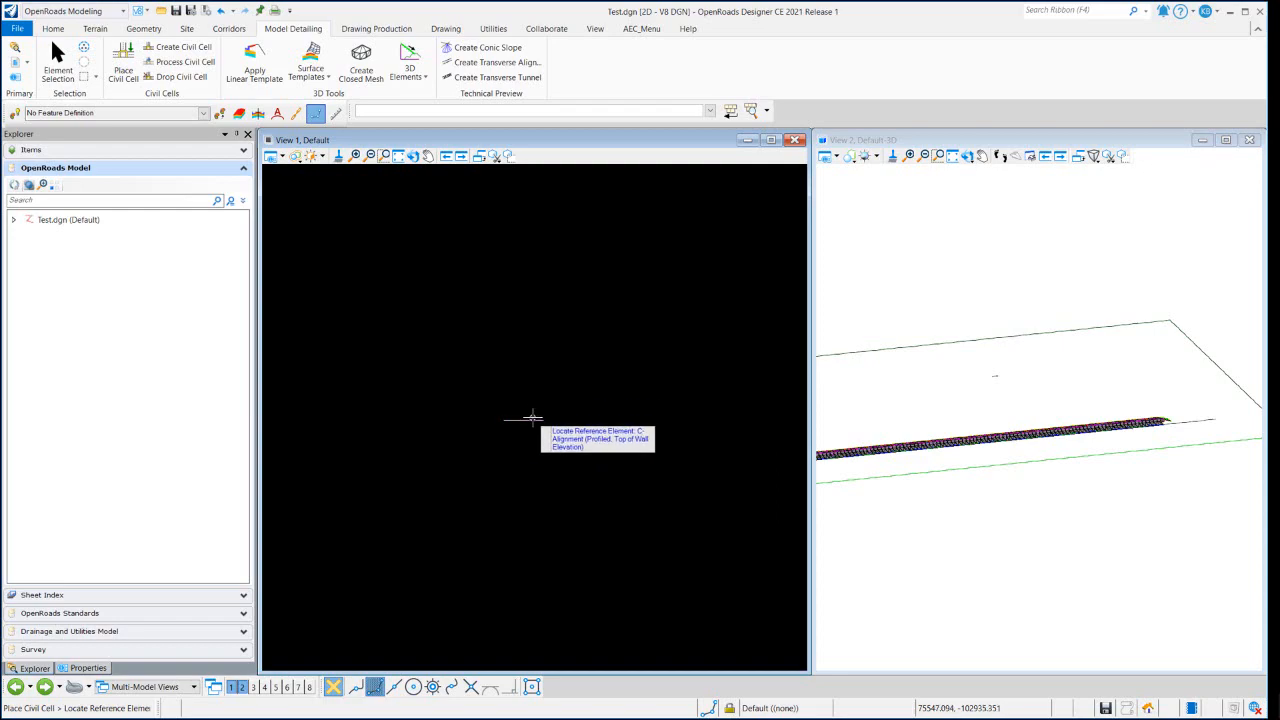
{"action": "left_click", "coordinate": [554, 382]}
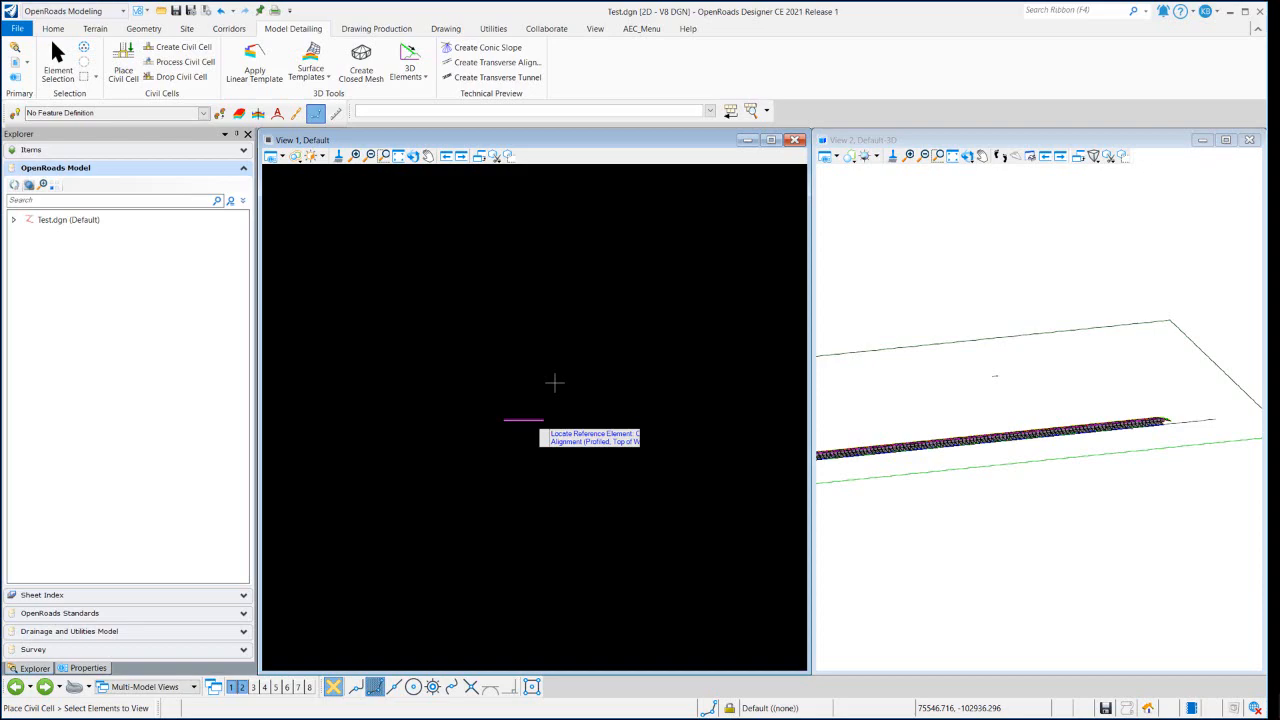
{"action": "left_click", "coordinate": [554, 383]}
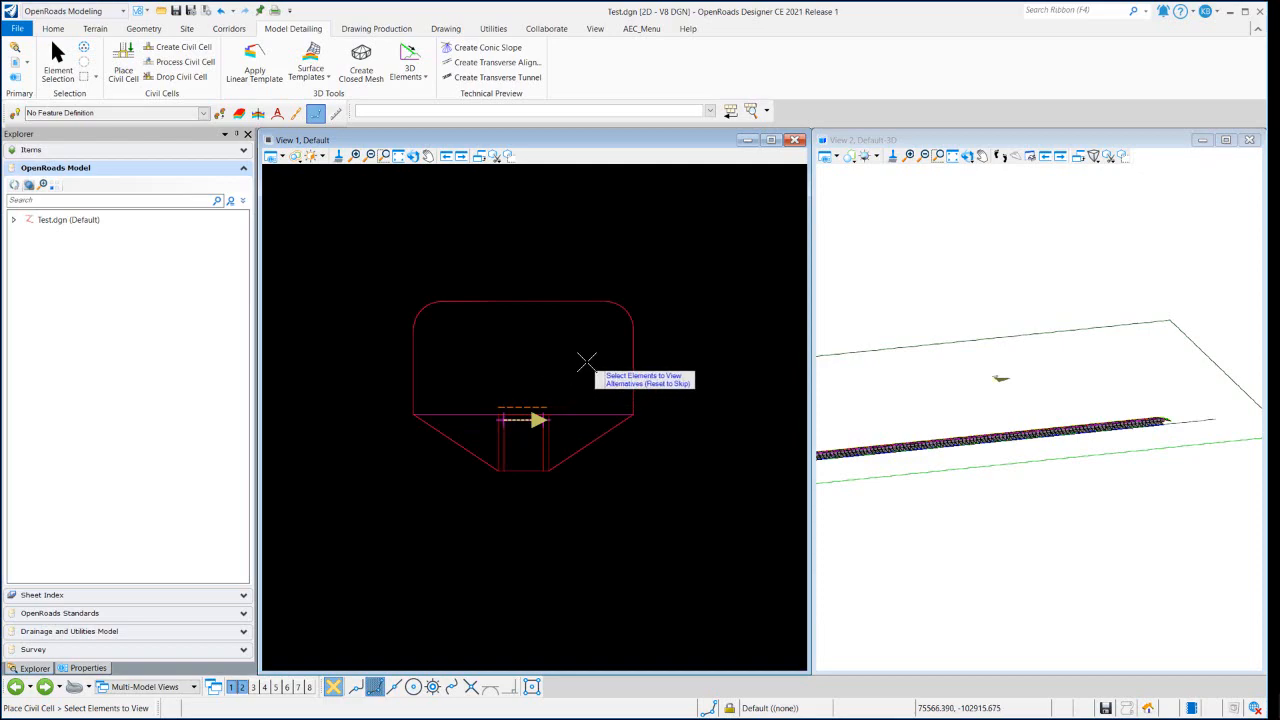
{"action": "right_click", "coordinate": [586, 361]}
{"action": "left_click", "coordinate": [586, 361]}
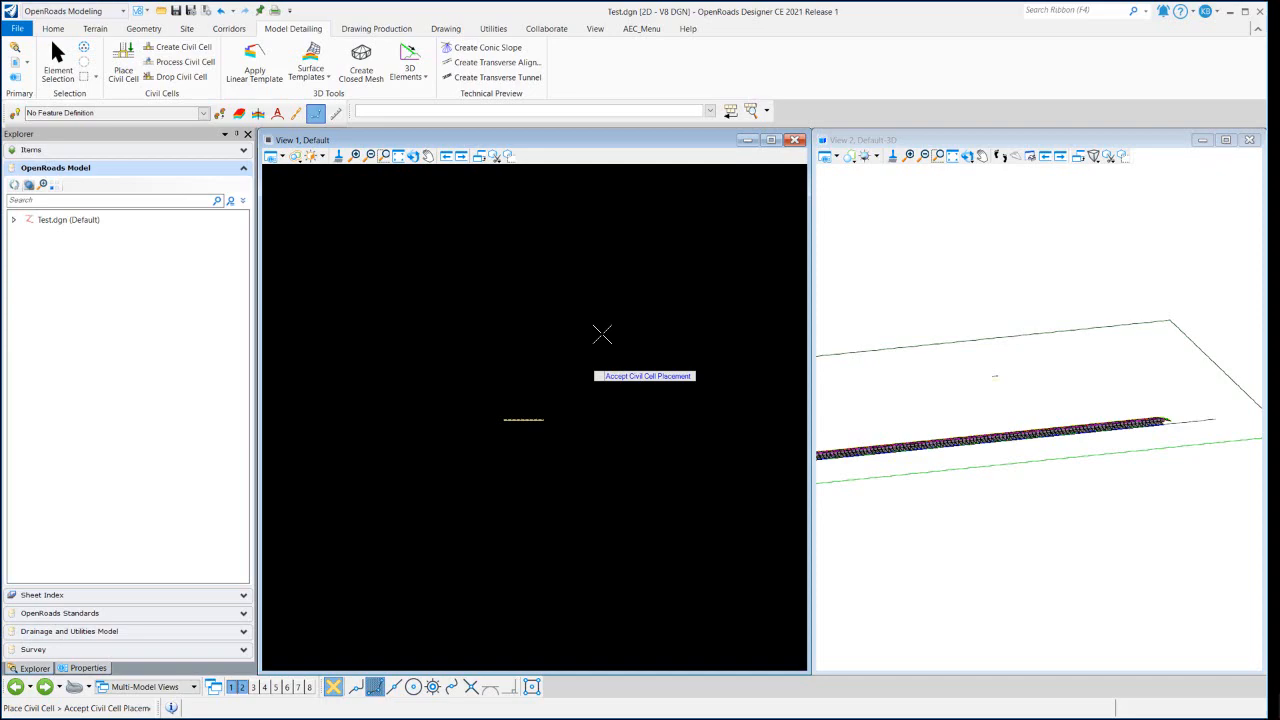
{"action": "left_click", "coordinate": [602, 334]}
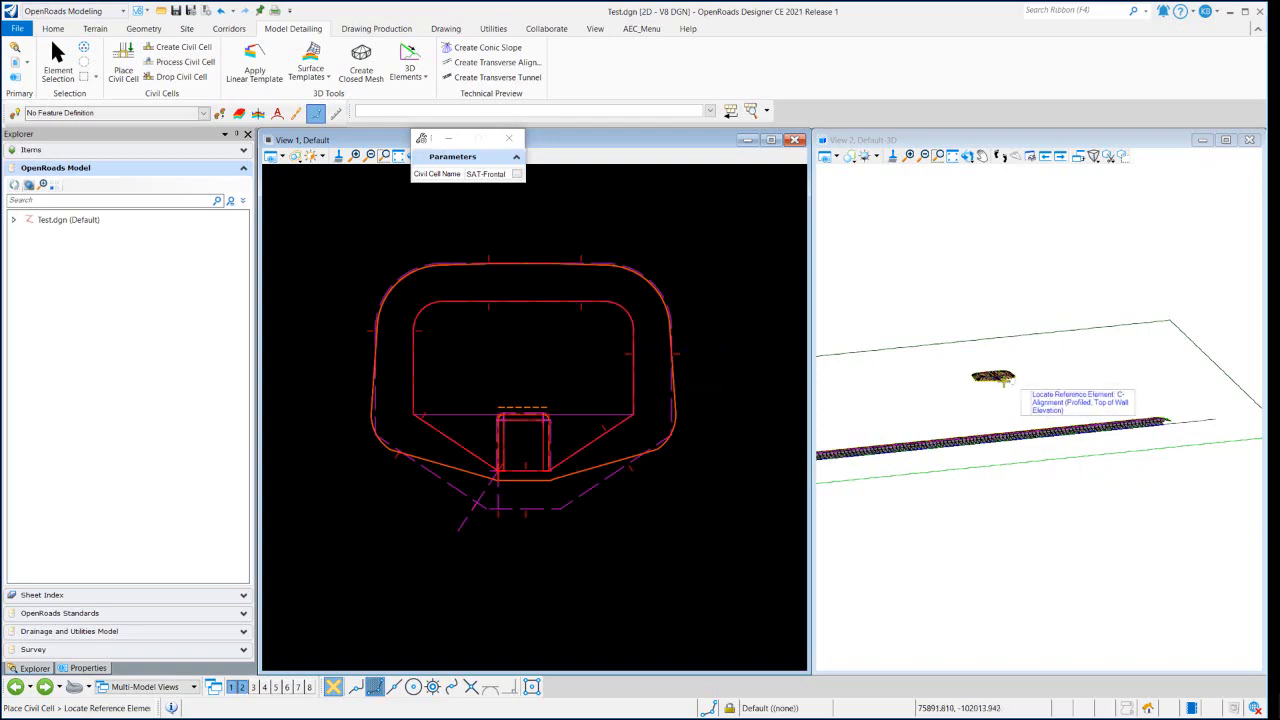
Inspect the placed civil cell in the 3D view and look at its quick properties
{"action": "scroll", "coordinate": [964, 369], "scroll_direction": "up", "scroll_amount": 3}
{"action": "scroll", "coordinate": [964, 369], "scroll_direction": "up", "scroll_amount": 5}
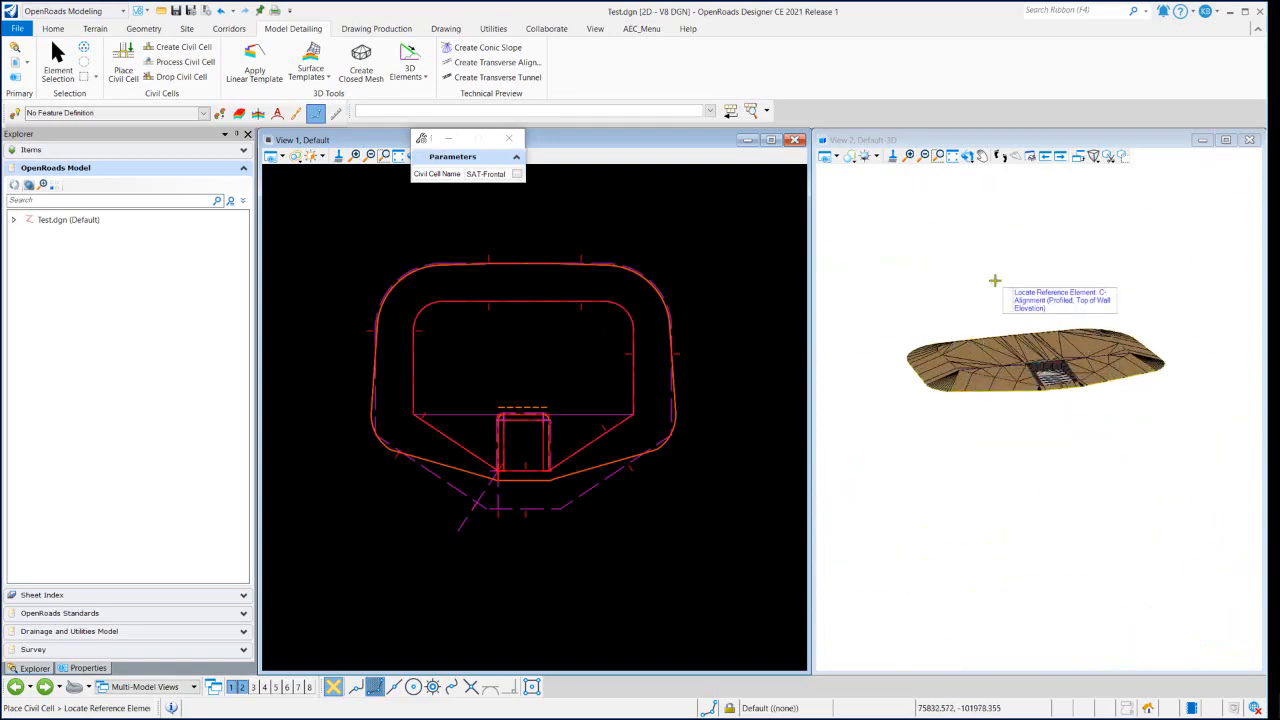
{"action": "left_click", "coordinate": [57, 58]}
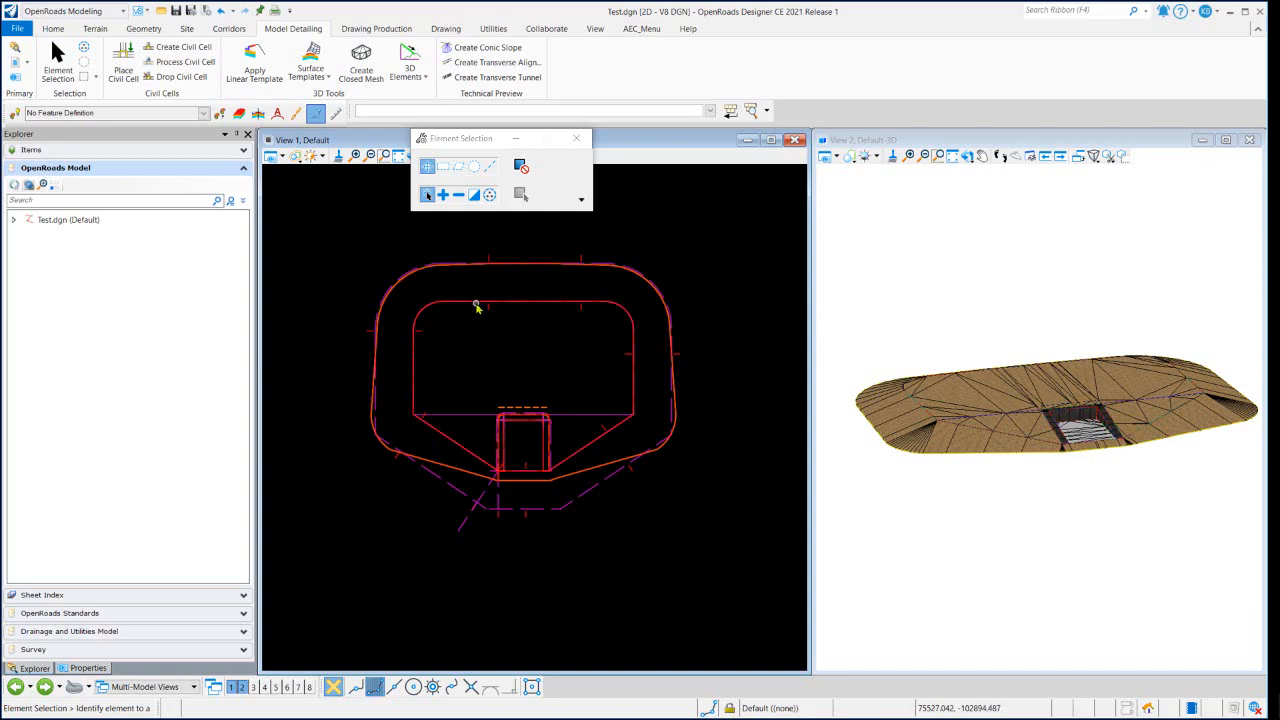
{"action": "mouse_move", "coordinate": [477, 307]}
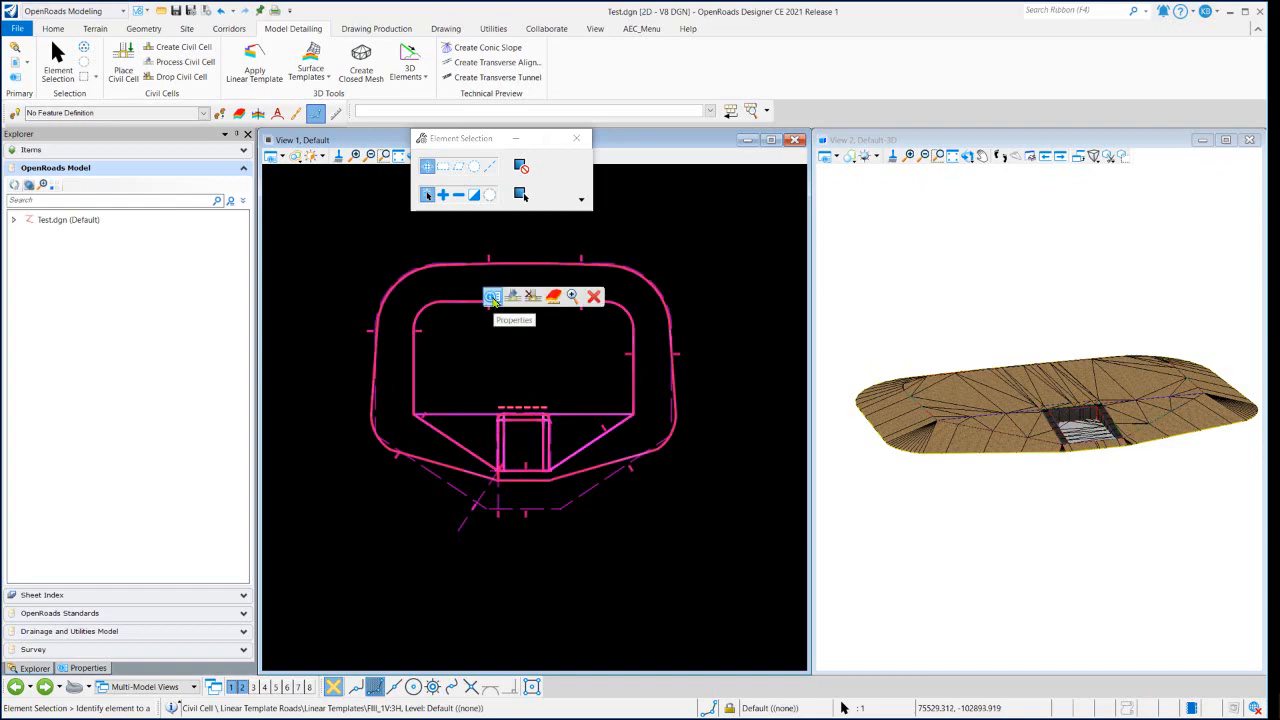
{"action": "left_click", "coordinate": [492, 297]}
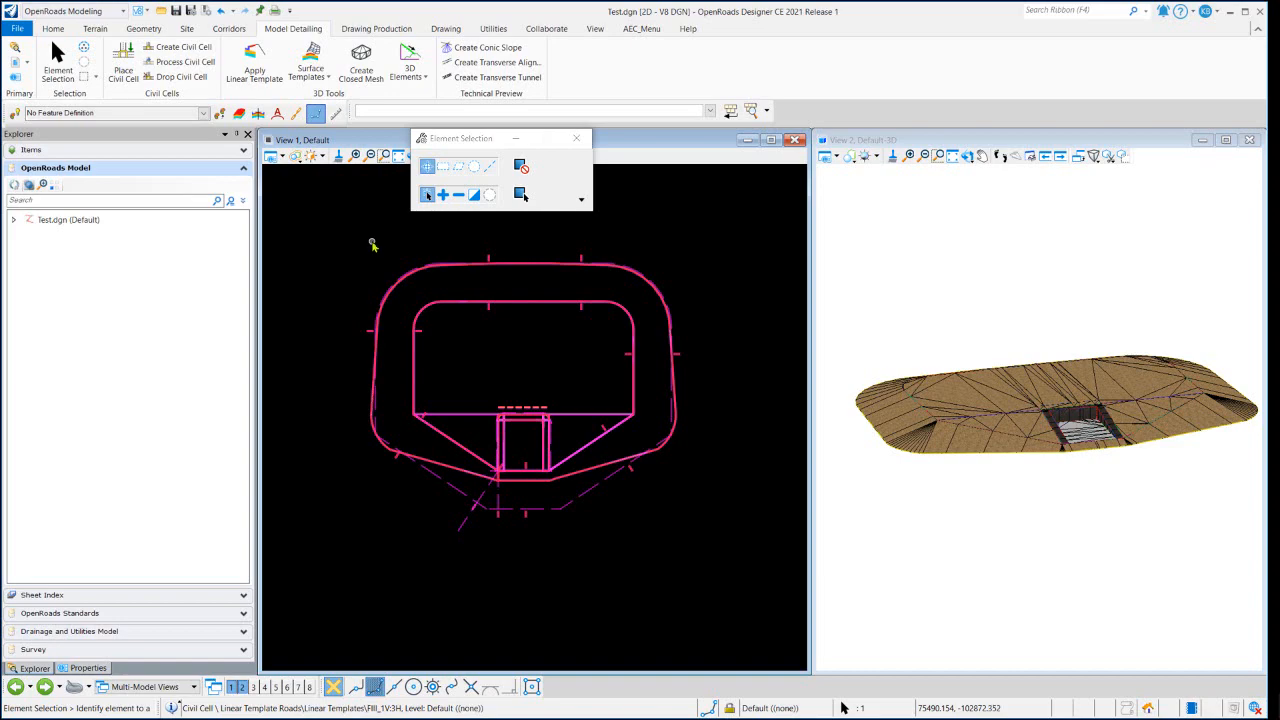
{"action": "left_click", "coordinate": [485, 258]}
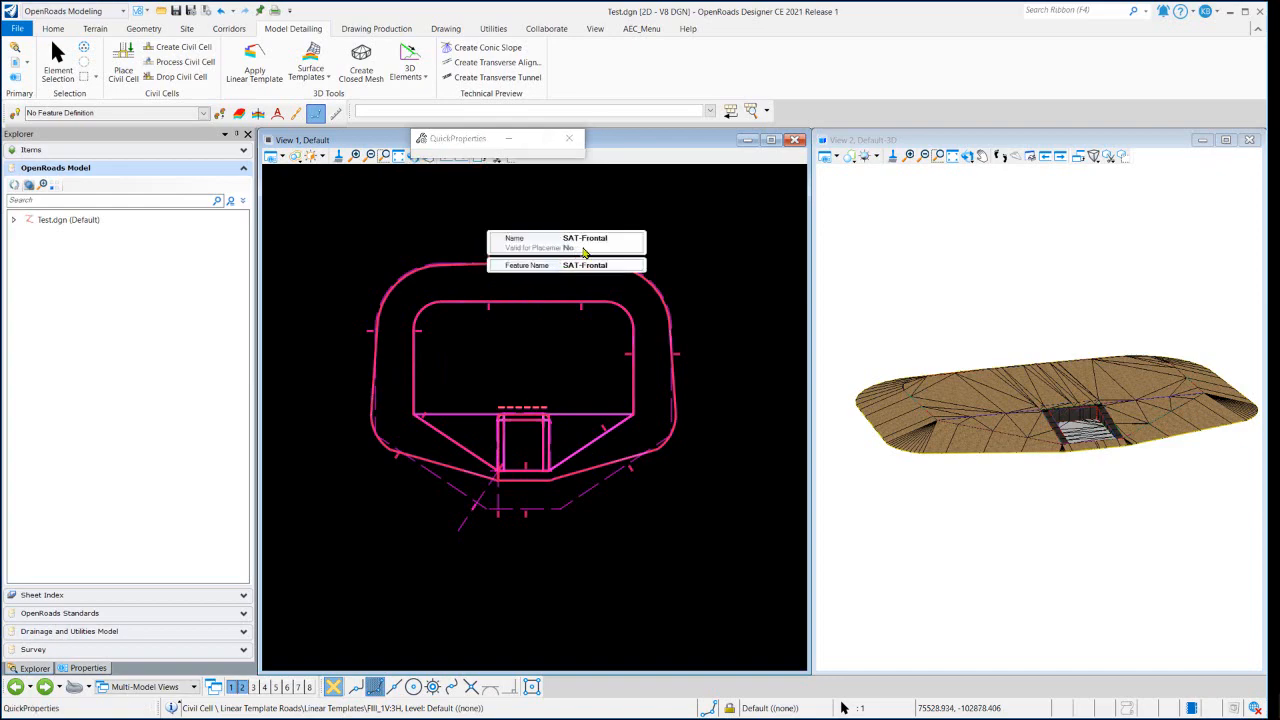
{"action": "left_click", "coordinate": [380, 216]}
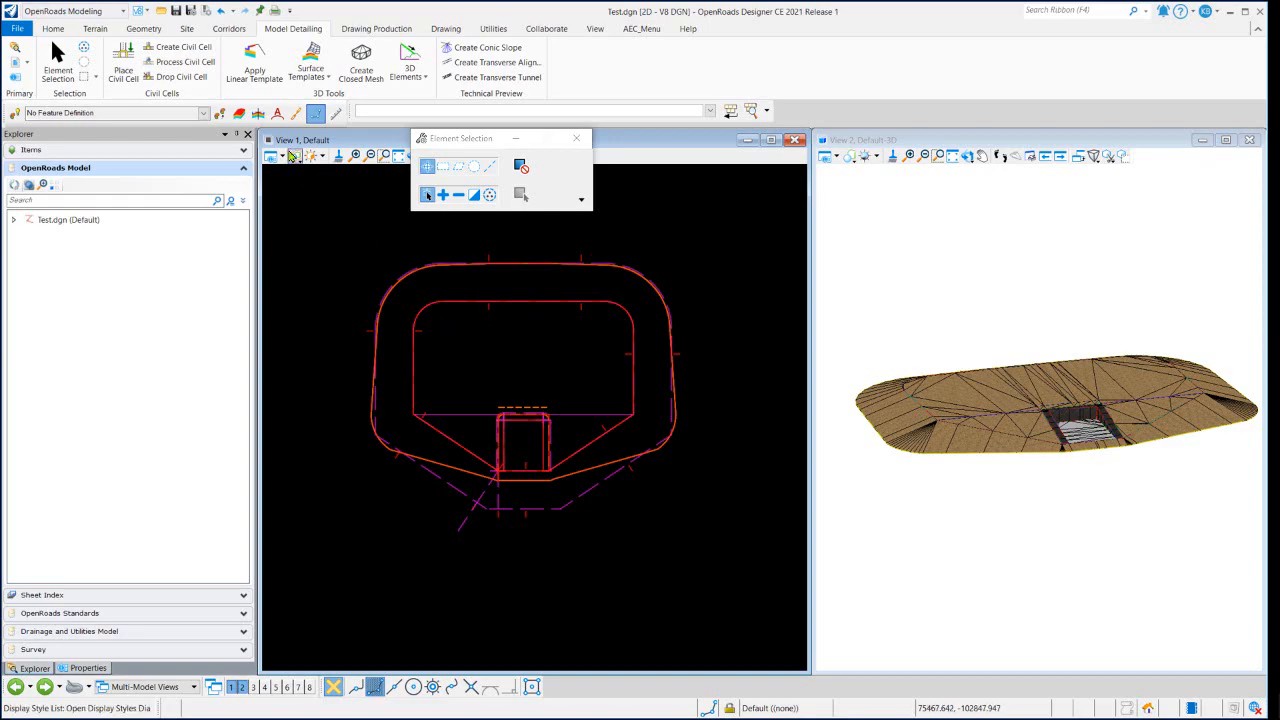
Turn off the display of construction elements in View 1
{"action": "left_click", "coordinate": [285, 158]}
{"action": "left_click", "coordinate": [318, 345]}
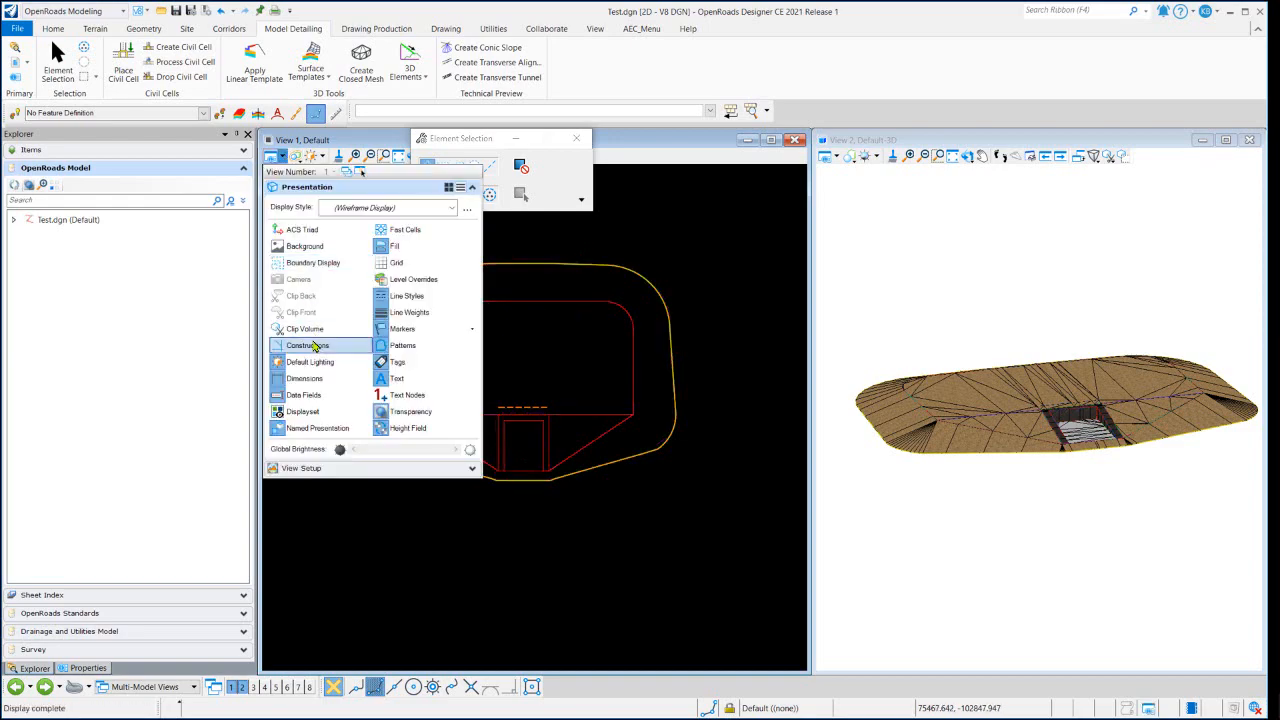
{"action": "left_click", "coordinate": [678, 246]}
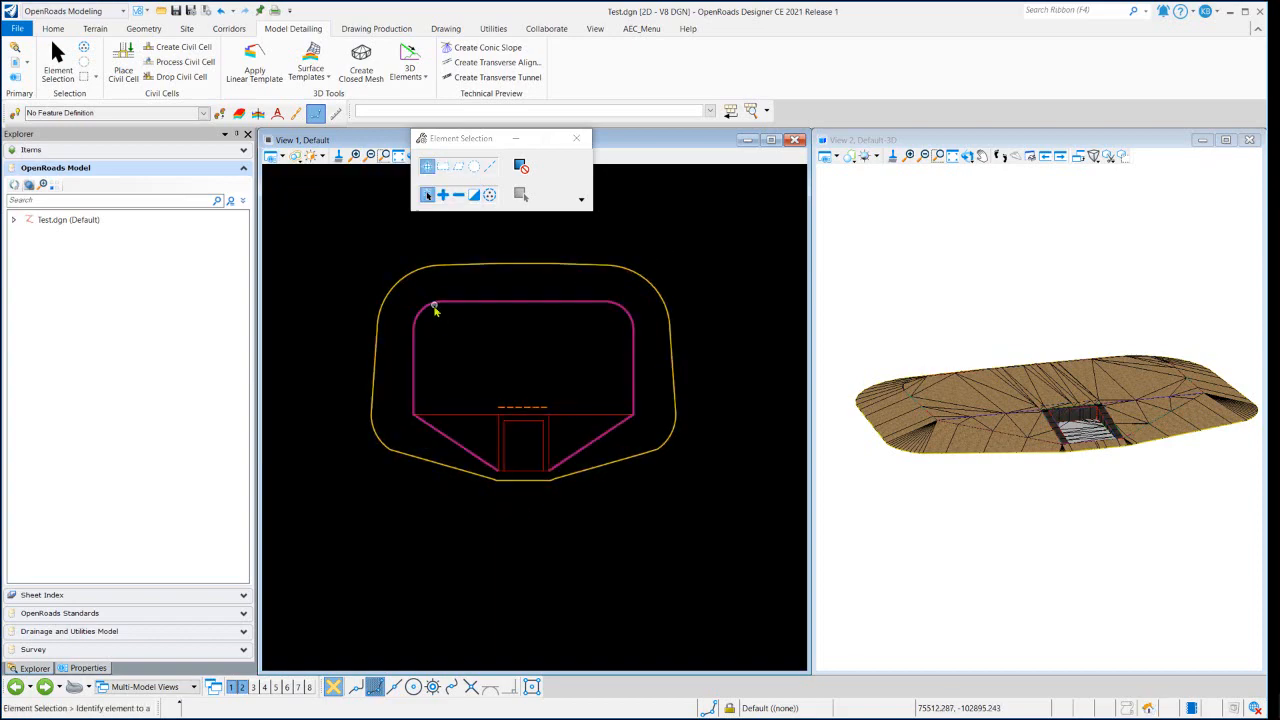
Set the radii of both rounded corners on the inner revetment outline to 5 ft
{"action": "left_click", "coordinate": [434, 309]}
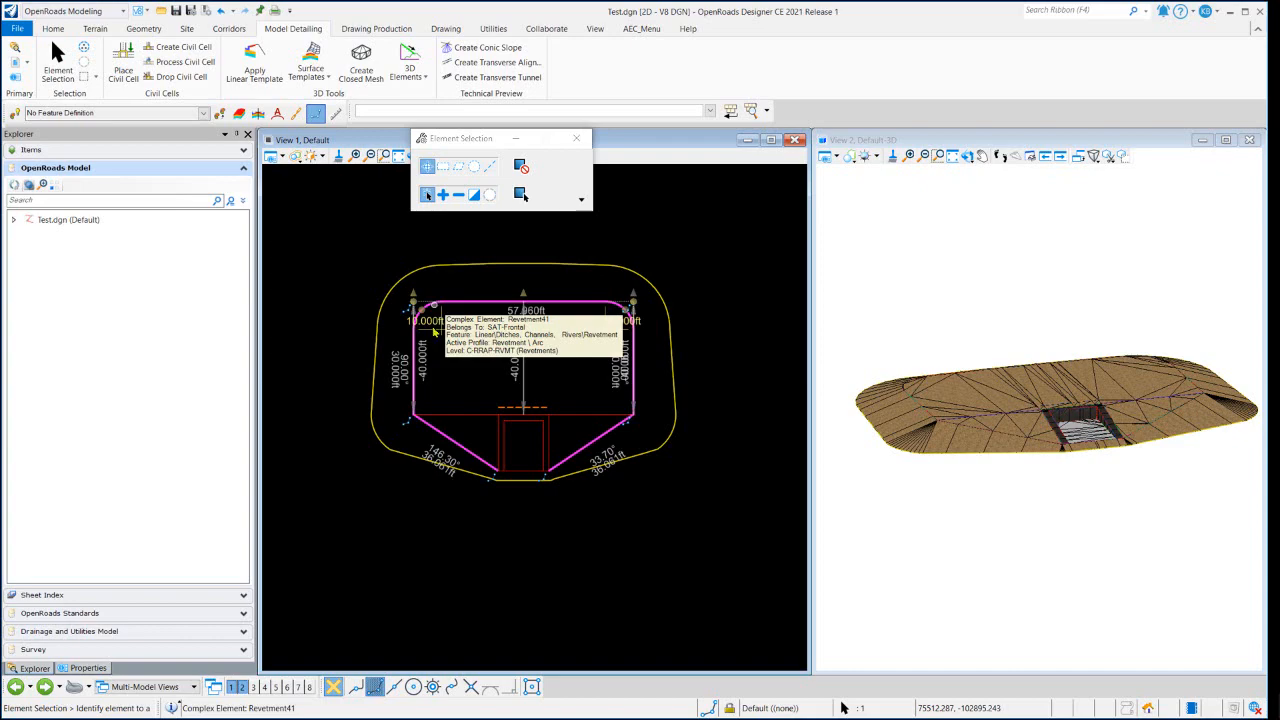
{"action": "left_click", "coordinate": [428, 321]}
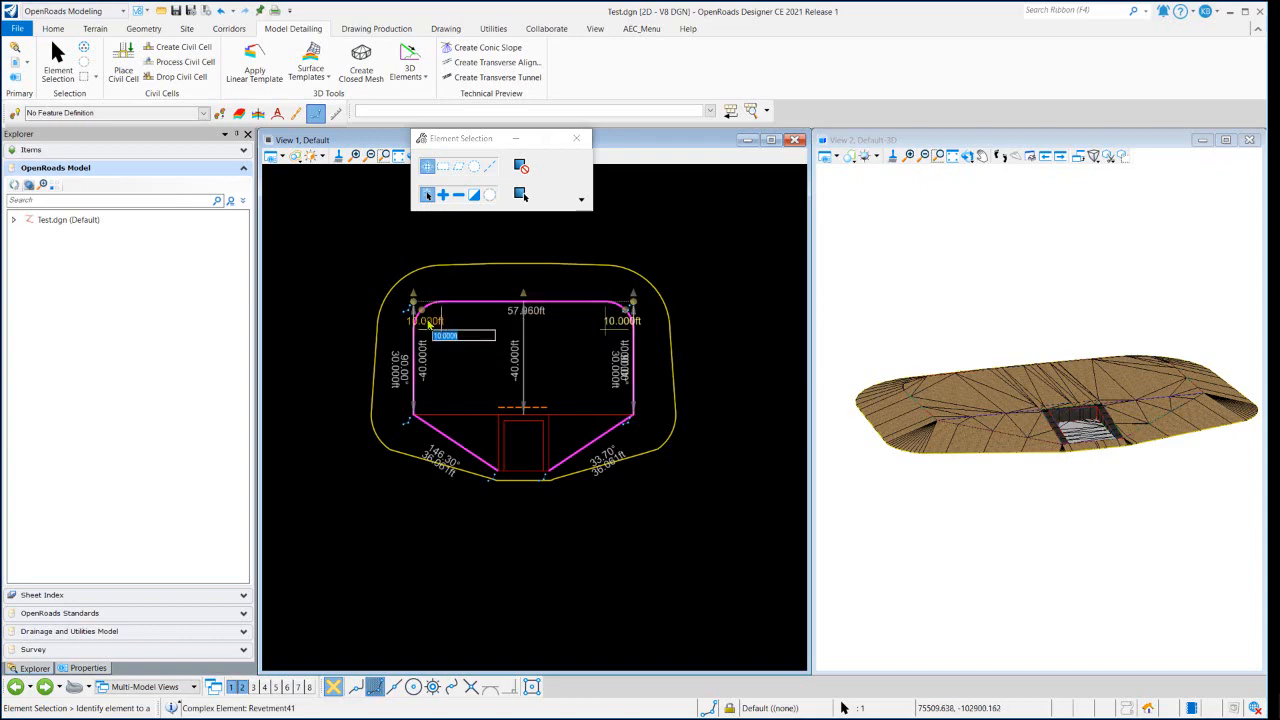
{"action": "type", "text": "5"}
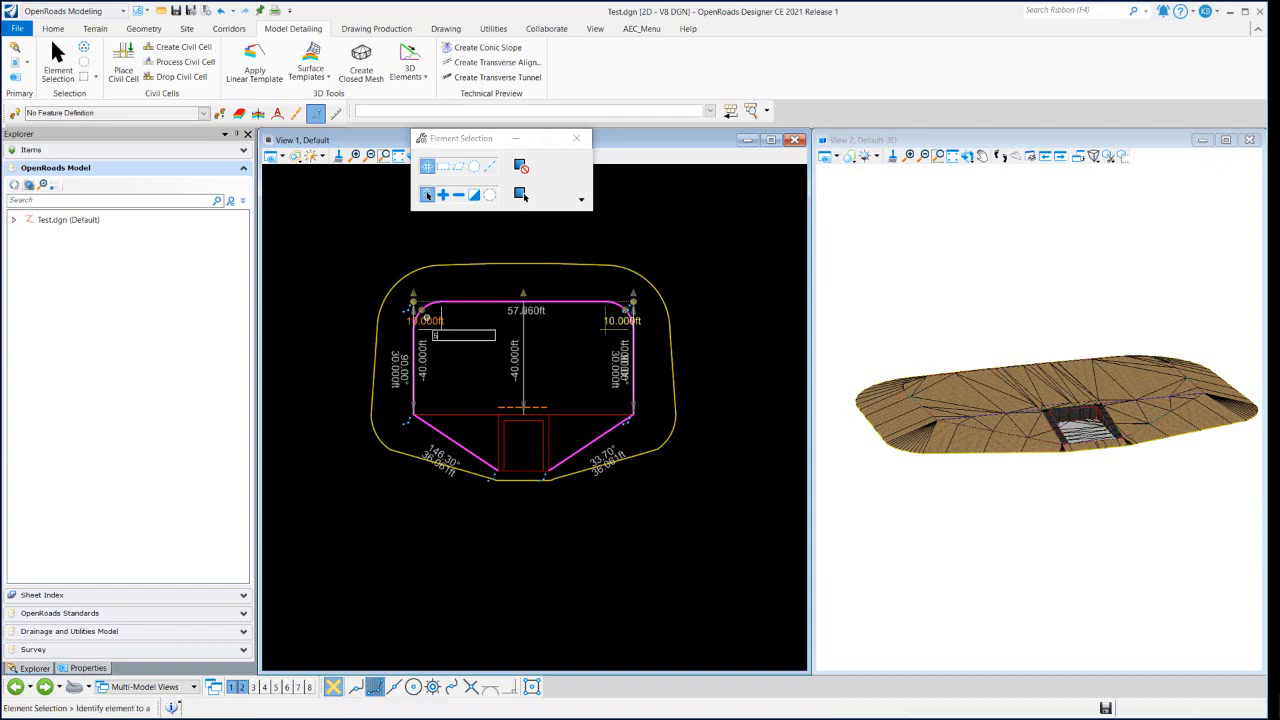
{"action": "key", "text": "Return"}
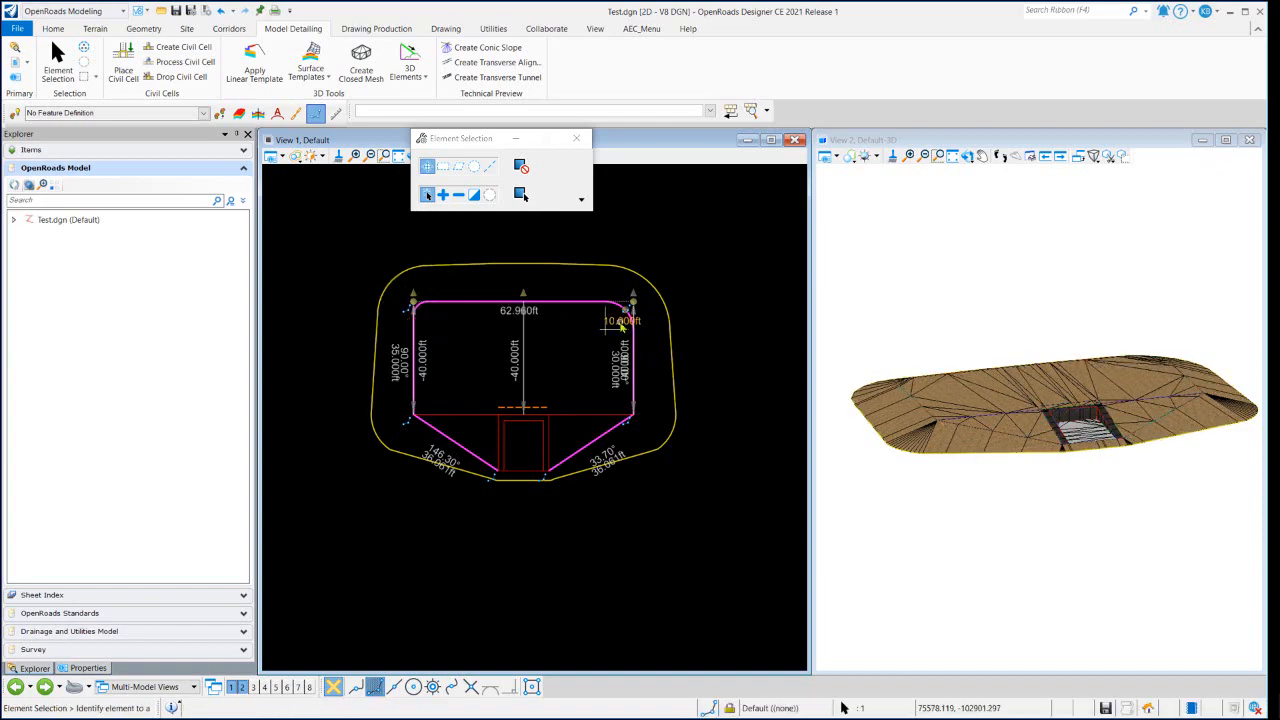
{"action": "left_click", "coordinate": [620, 324]}
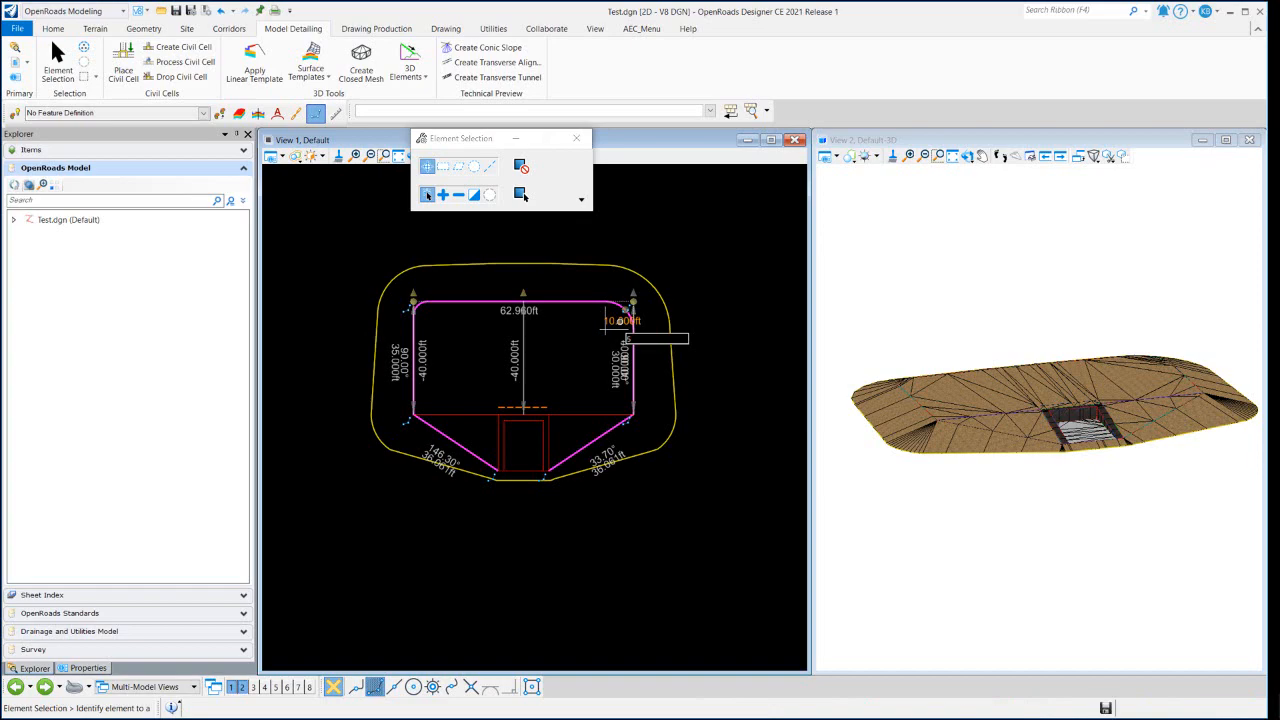
{"action": "left_click", "coordinate": [437, 286]}
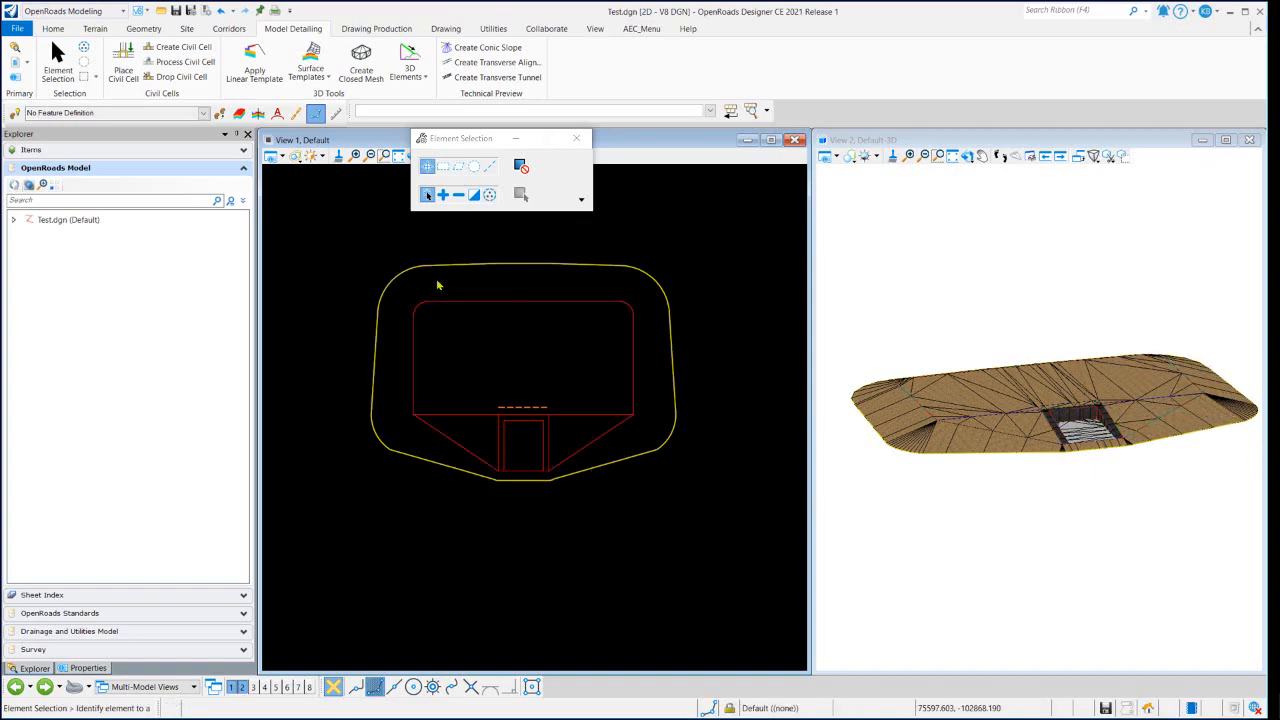
Set the offset of the revetment line opposite the firing position opening to -45 ft
{"action": "scroll", "coordinate": [426, 295], "scroll_direction": "up", "scroll_amount": 4}
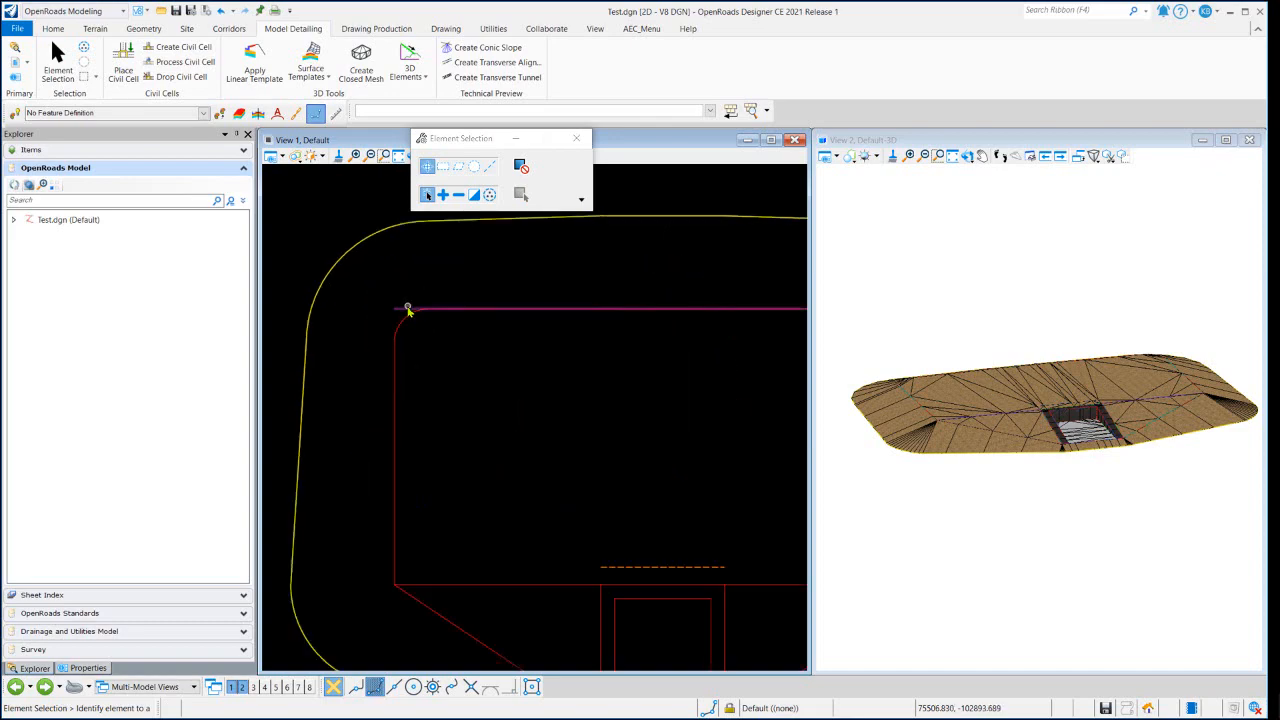
{"action": "left_click", "coordinate": [411, 308]}
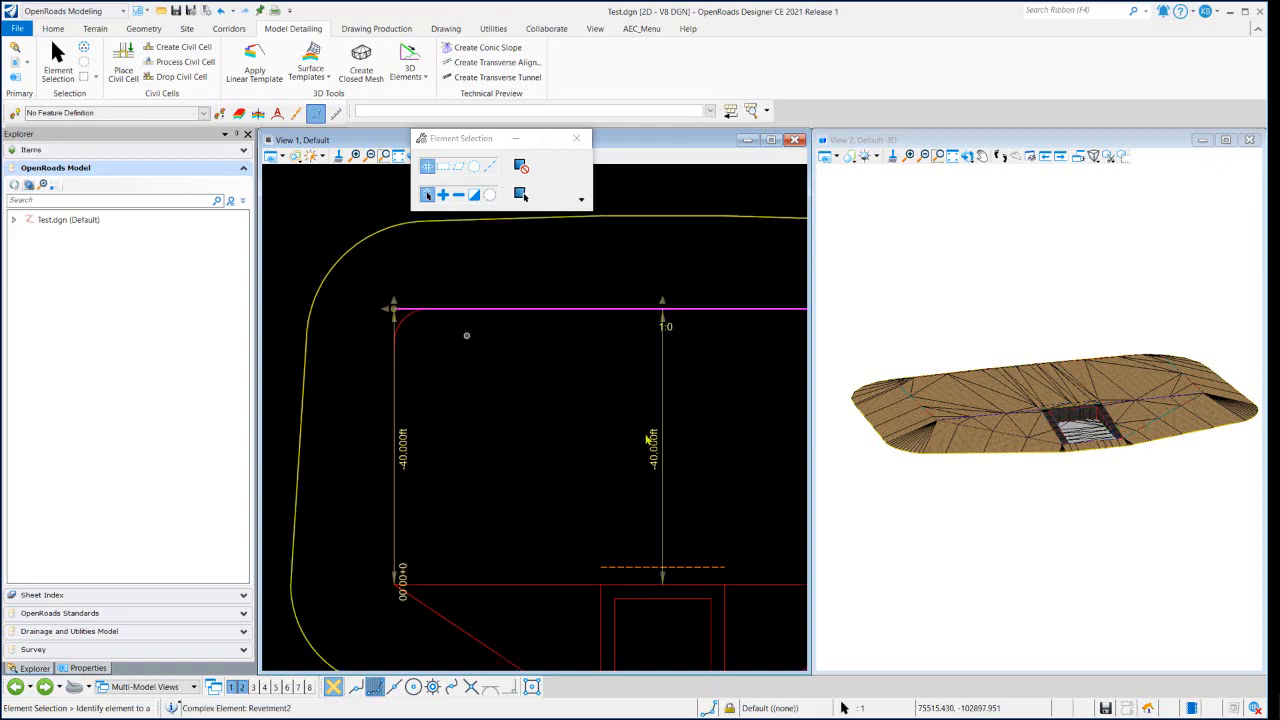
{"action": "scroll", "coordinate": [648, 440], "scroll_direction": "down", "scroll_amount": 1}
{"action": "key", "text": "Escape"}
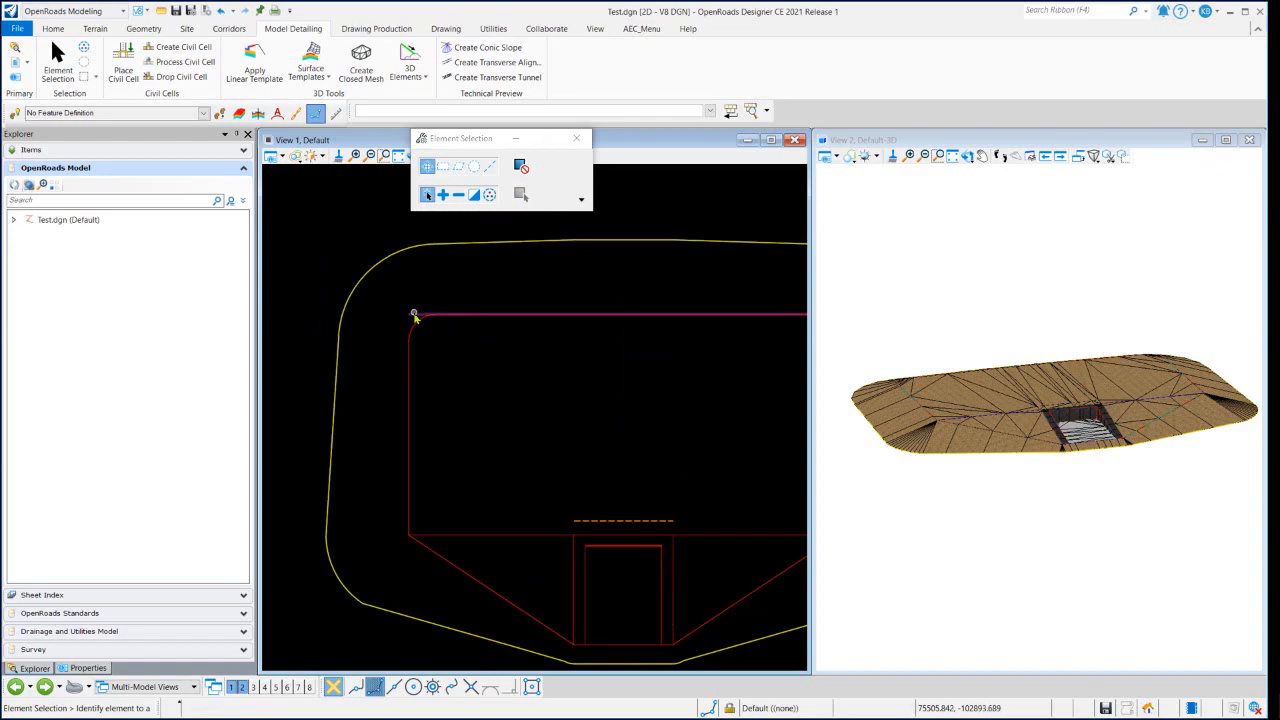
{"action": "left_click", "coordinate": [414, 316]}
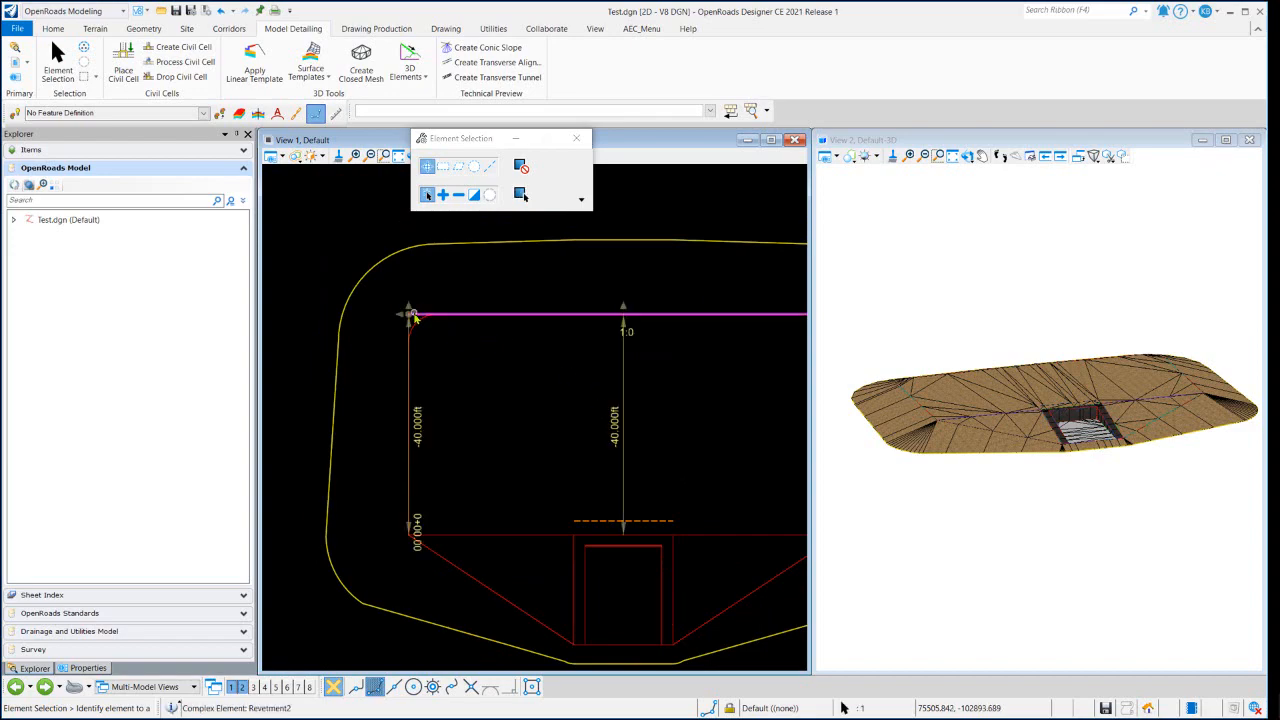
{"action": "left_click", "coordinate": [615, 429]}
{"action": "key", "text": "BackSpace"}
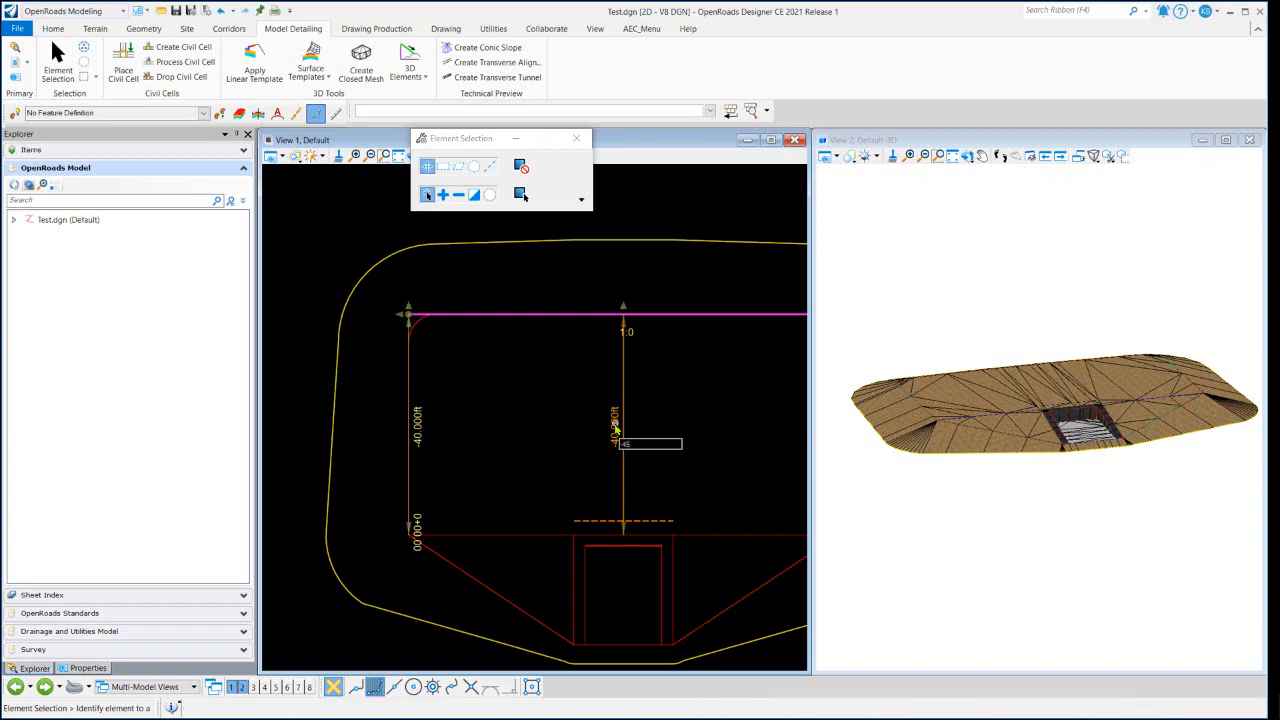
{"action": "key", "text": "Return"}
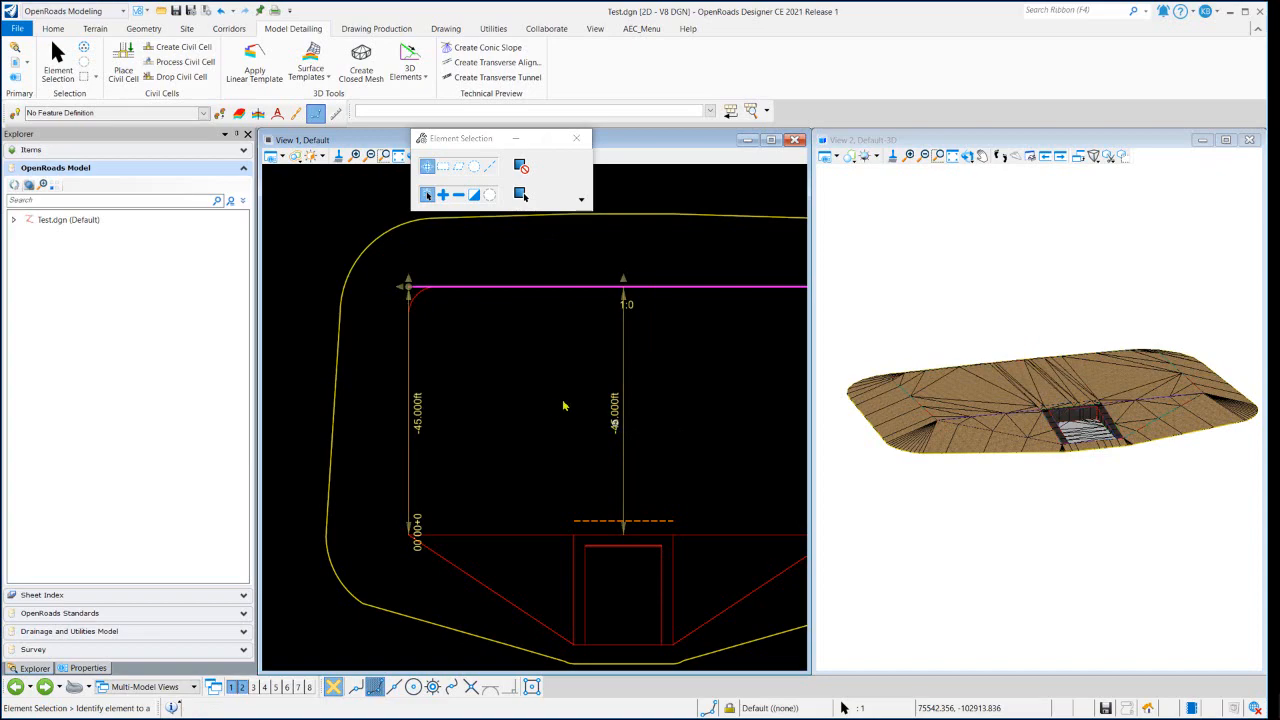
{"action": "left_click", "coordinate": [564, 405]}
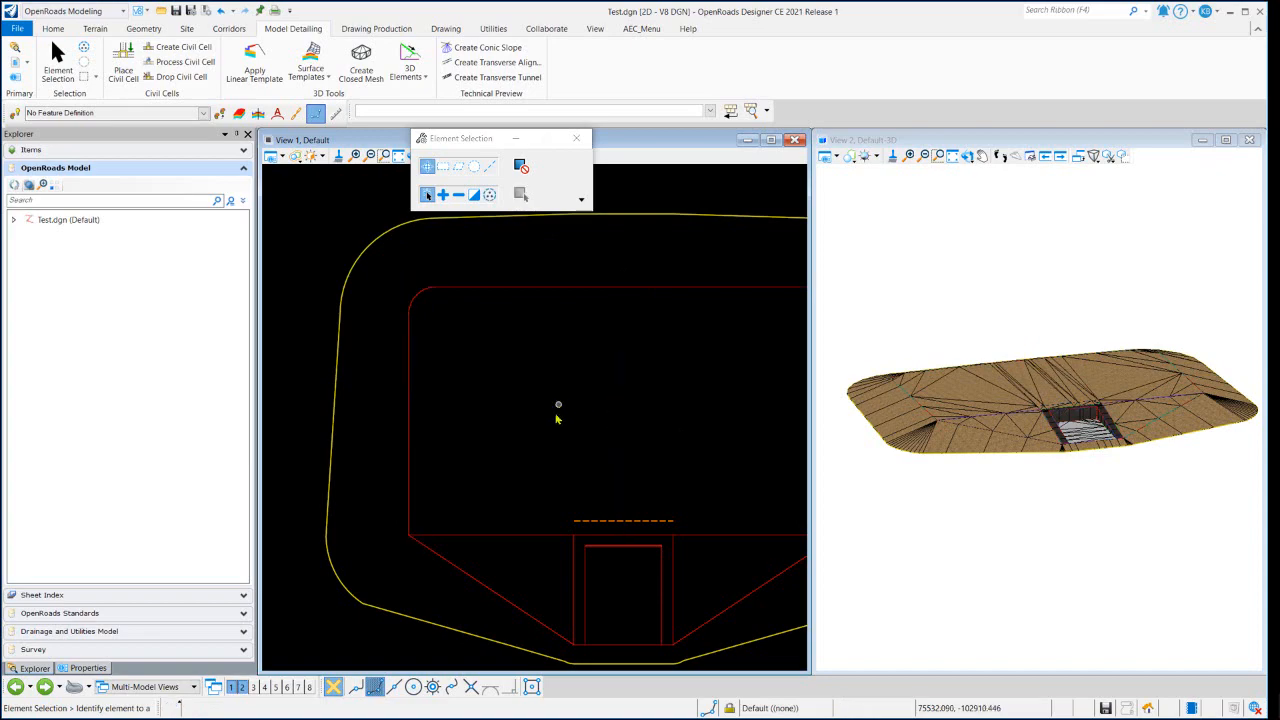
Check the dimensions of the revetment line beside the opening and turn construction elements back on in View 1
{"action": "left_click", "coordinate": [494, 534]}
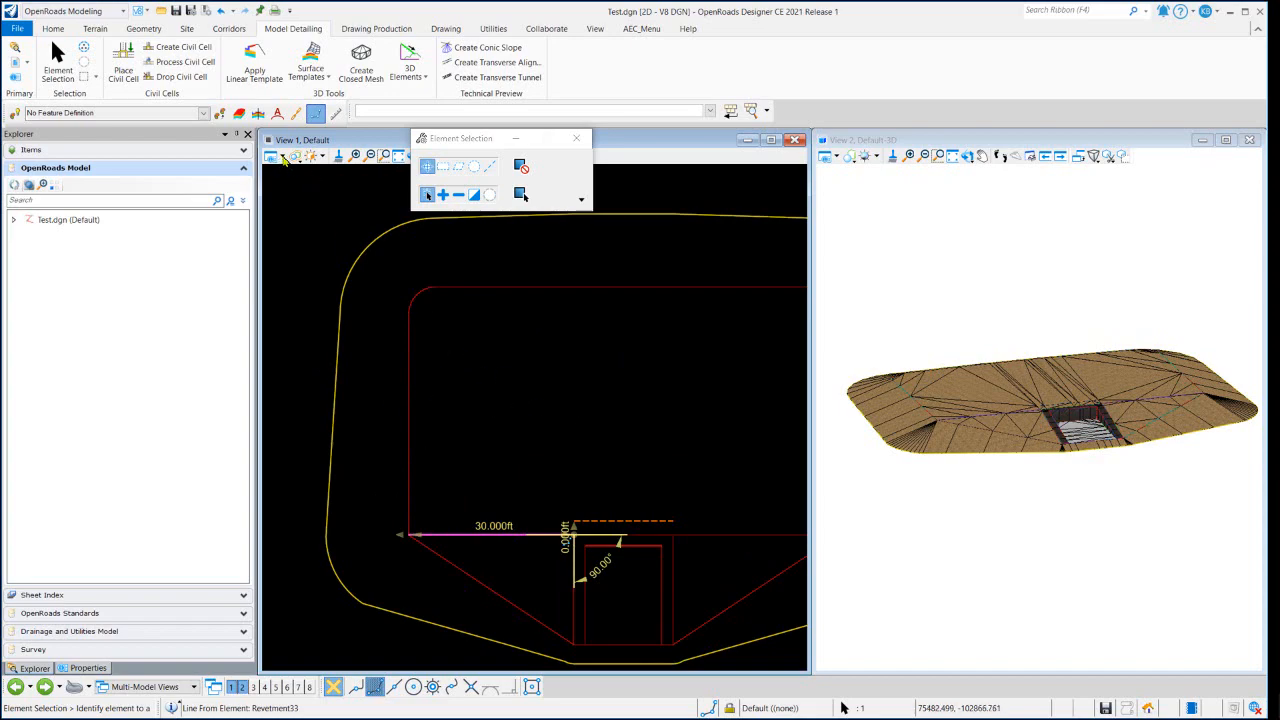
{"action": "left_click", "coordinate": [289, 194]}
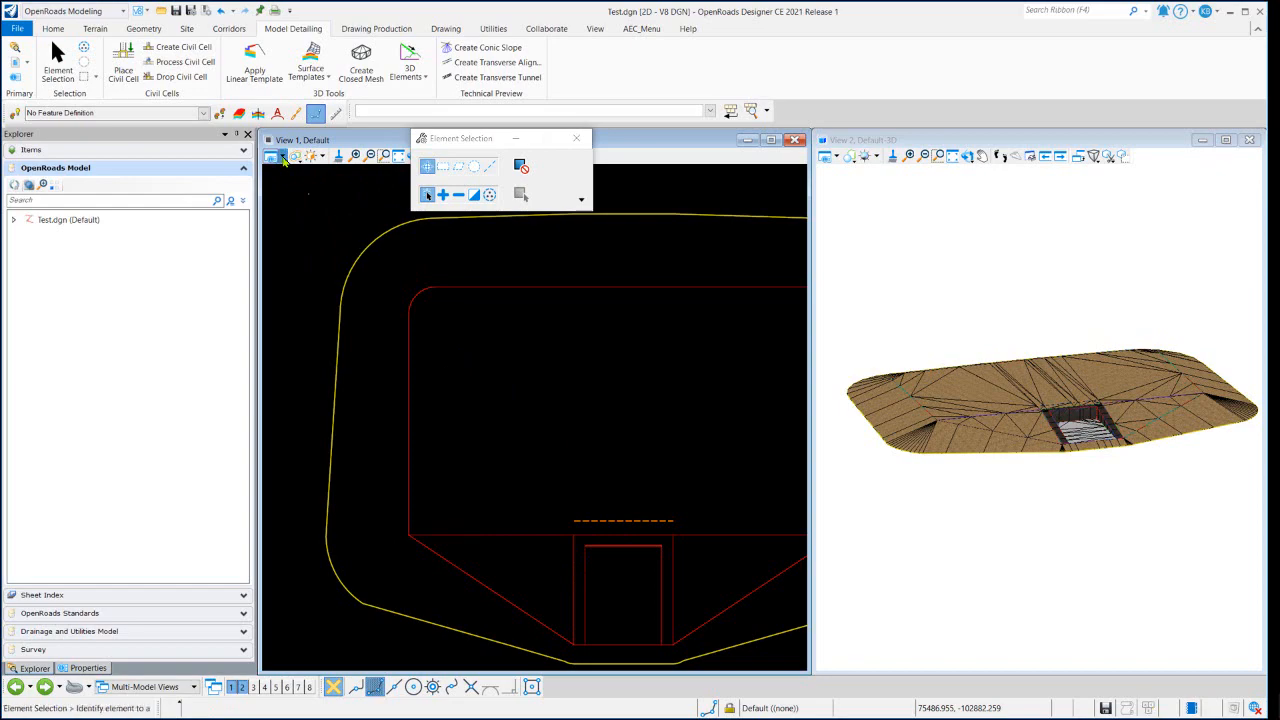
{"action": "left_click", "coordinate": [283, 158]}
{"action": "left_click", "coordinate": [306, 346]}
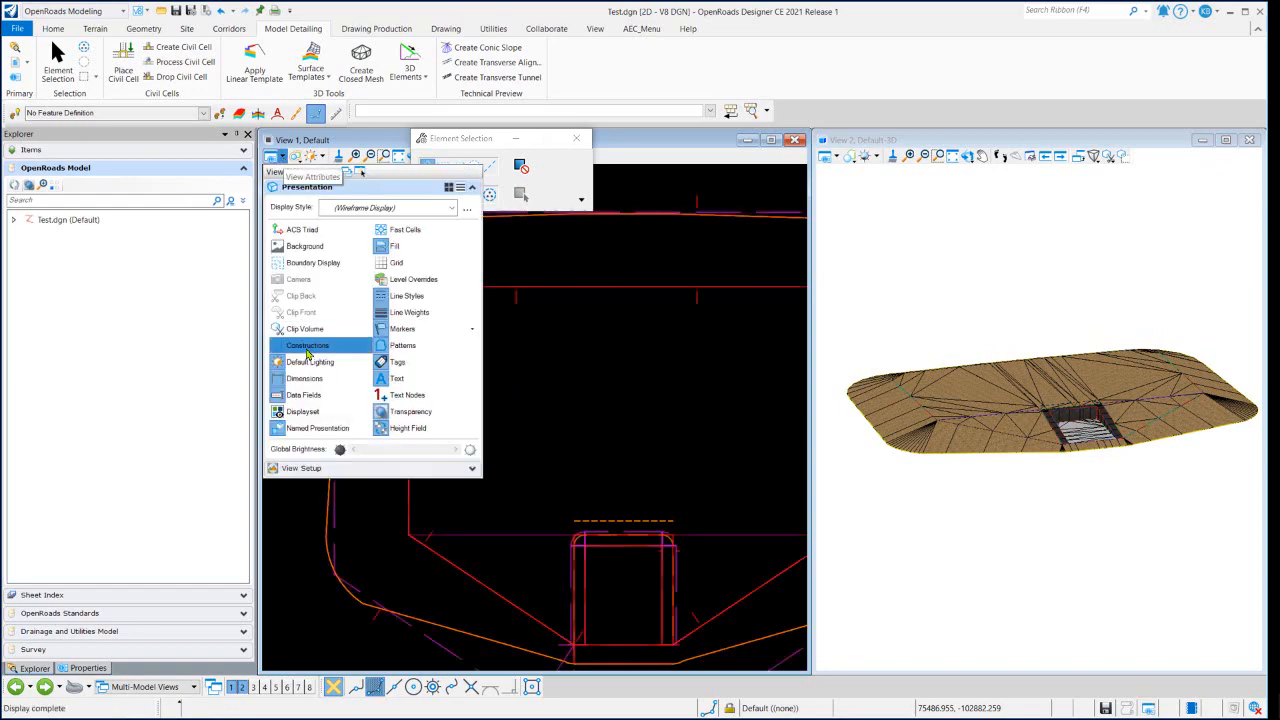
{"action": "left_click", "coordinate": [663, 269]}
Change the feature definition of the Template Drop linear template around the revetment to Final with Contours
{"action": "scroll", "coordinate": [540, 260], "scroll_direction": "up", "scroll_amount": 5}
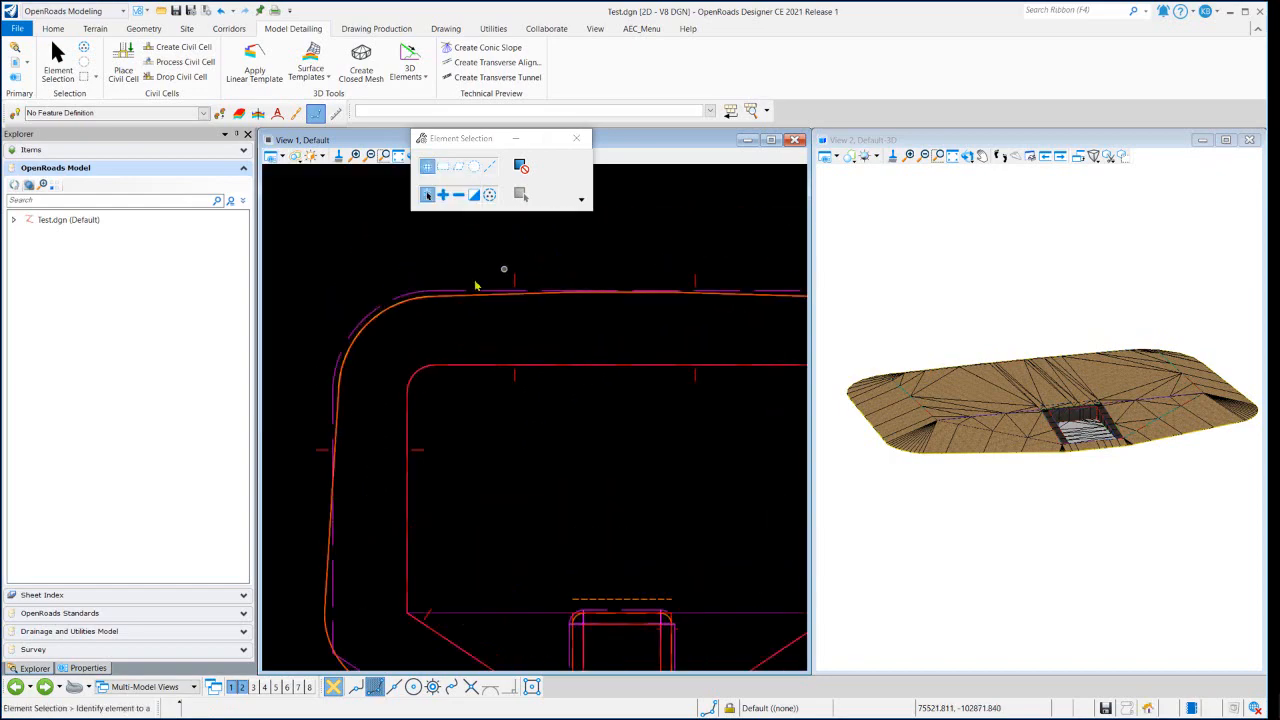
{"action": "left_click", "coordinate": [463, 292]}
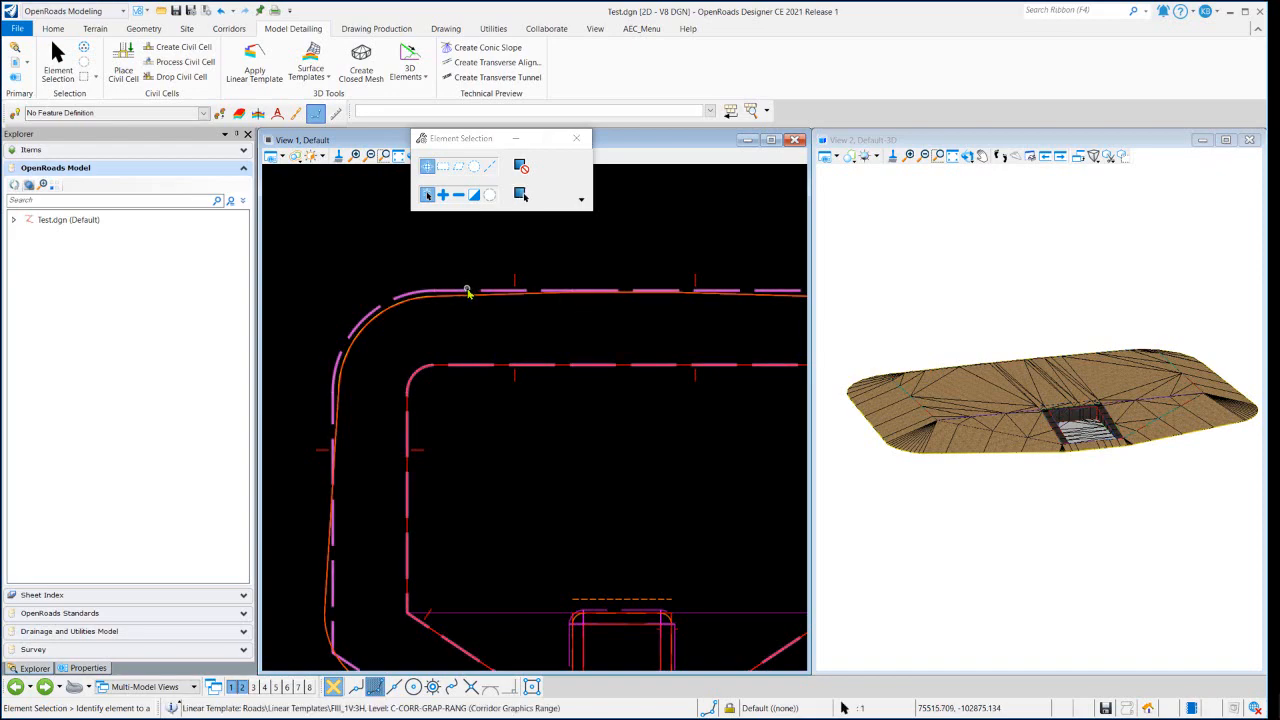
{"action": "left_click", "coordinate": [417, 230]}
{"action": "left_click", "coordinate": [516, 280]}
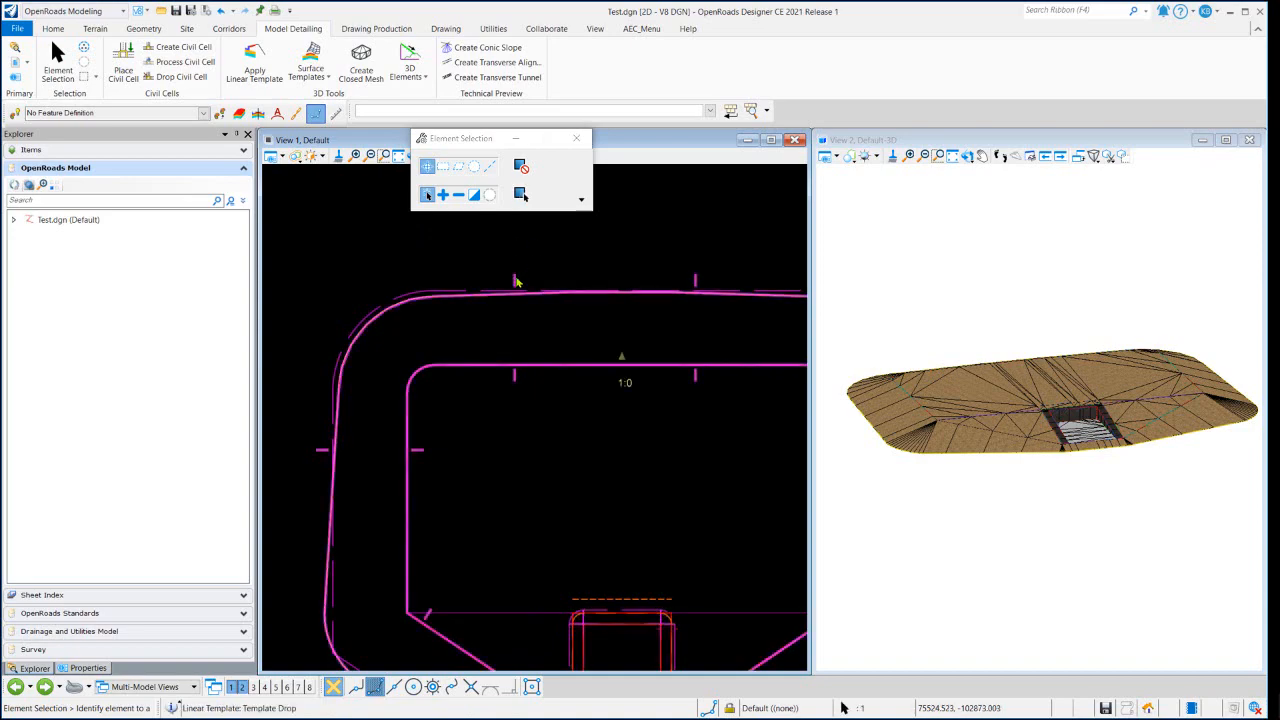
{"action": "mouse_move", "coordinate": [516, 280]}
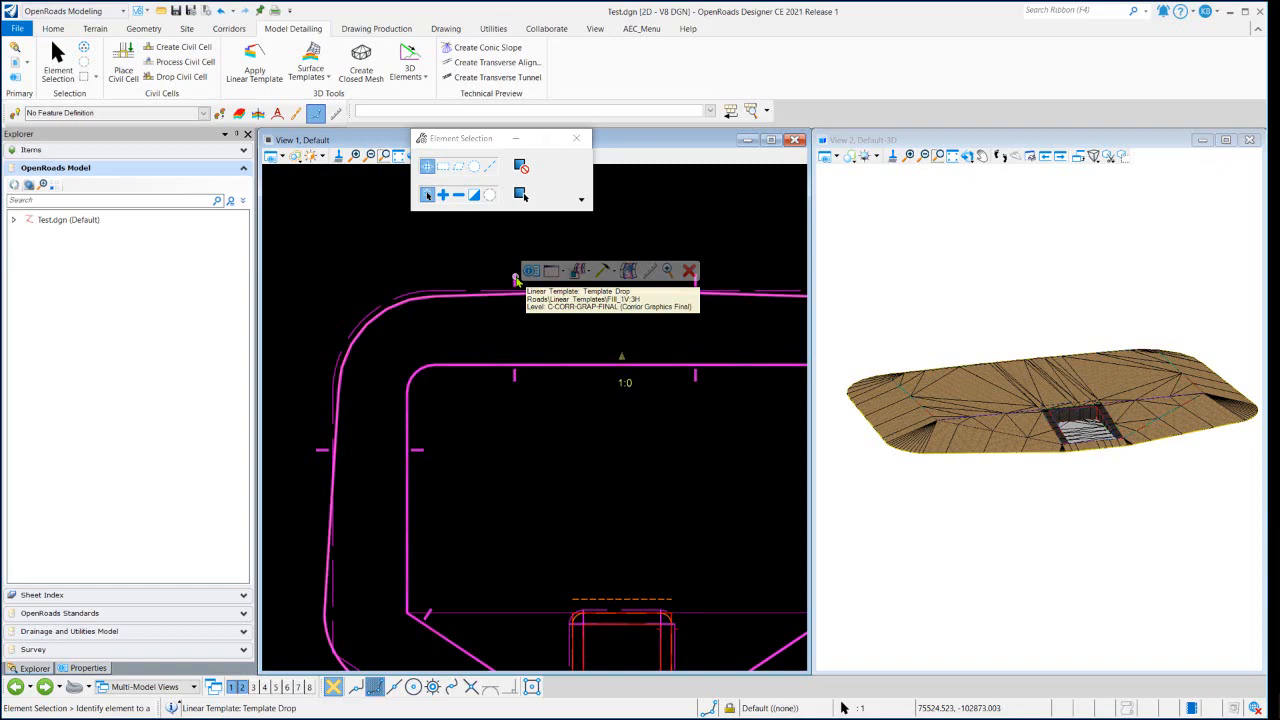
{"action": "left_click", "coordinate": [531, 271]}
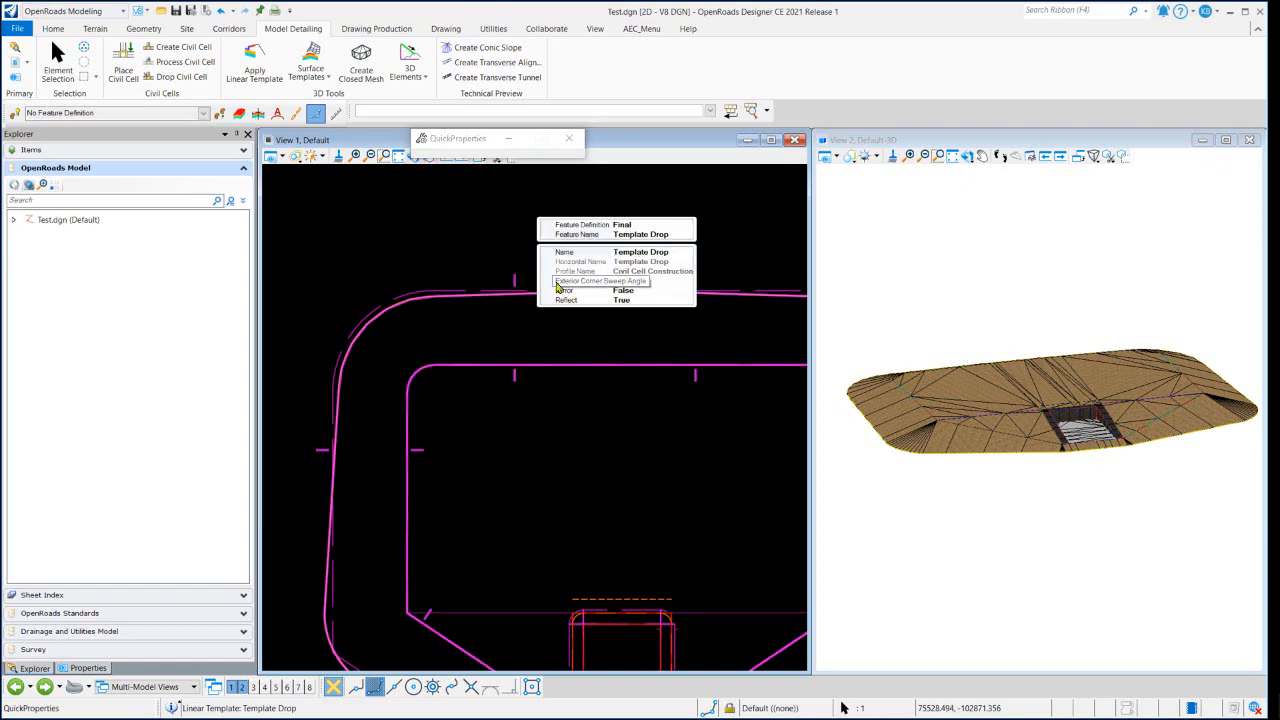
{"action": "left_click", "coordinate": [690, 226]}
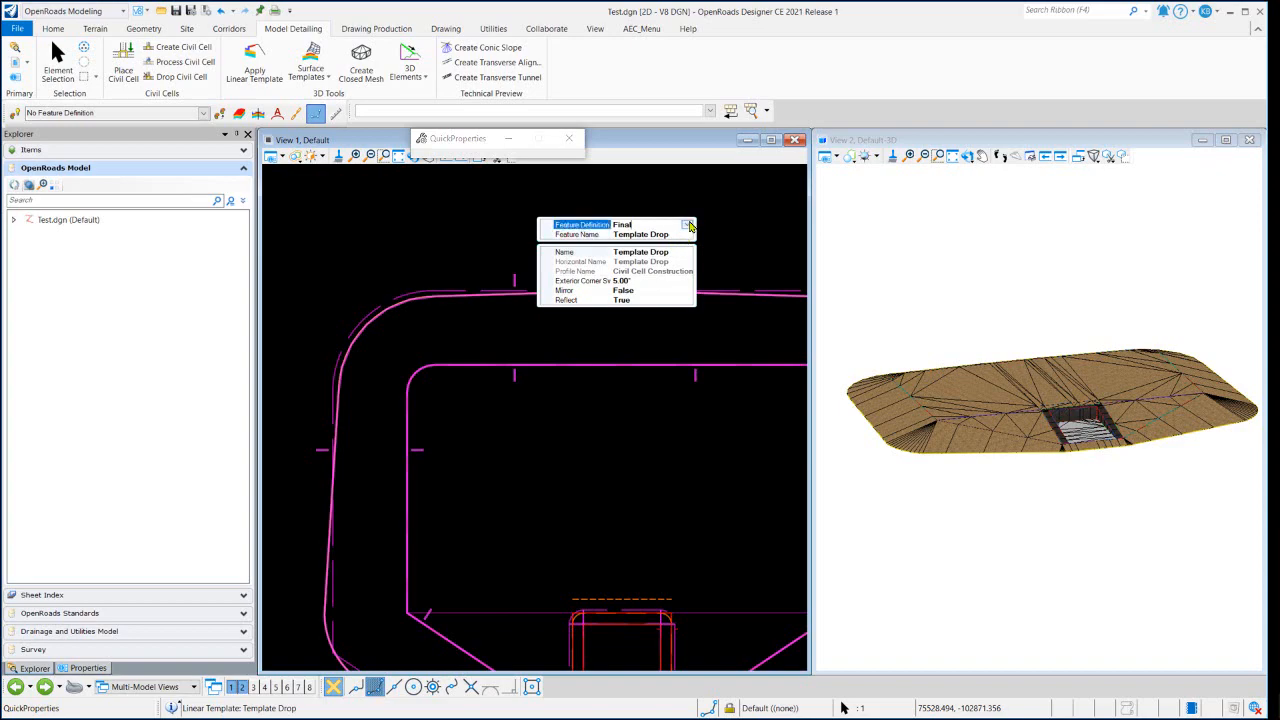
{"action": "left_click", "coordinate": [688, 225]}
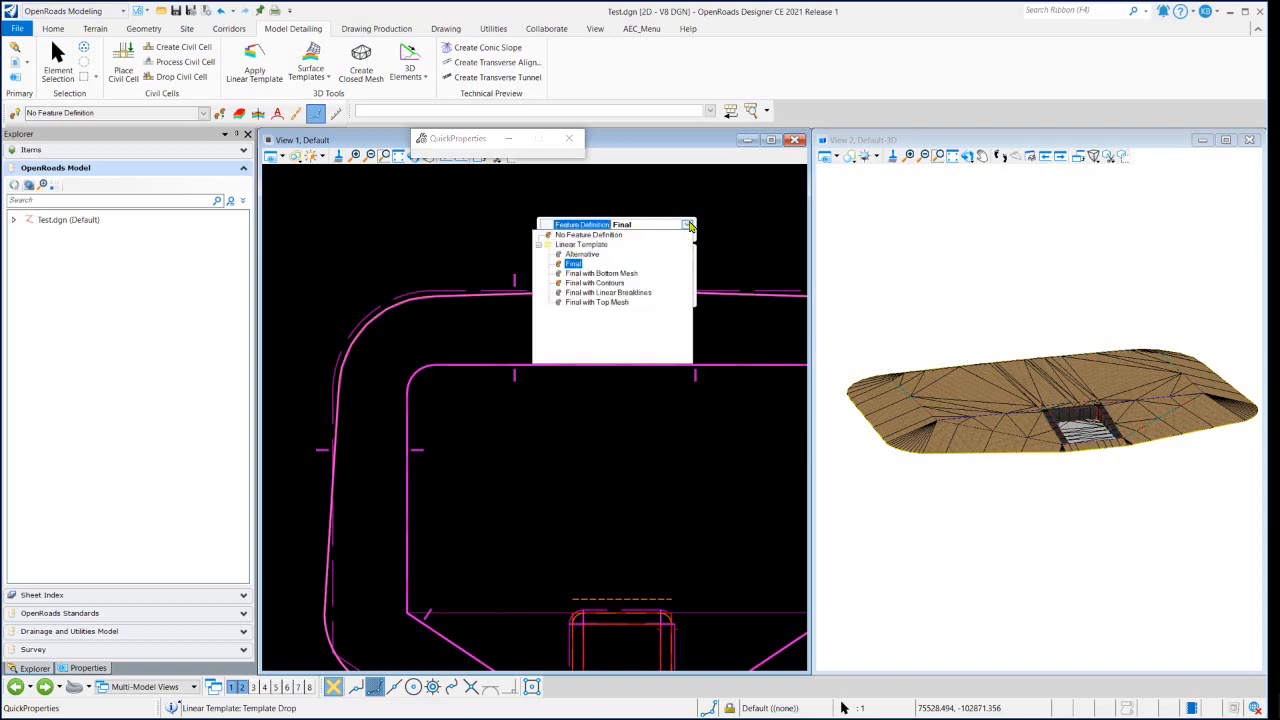
{"action": "left_click", "coordinate": [604, 284]}
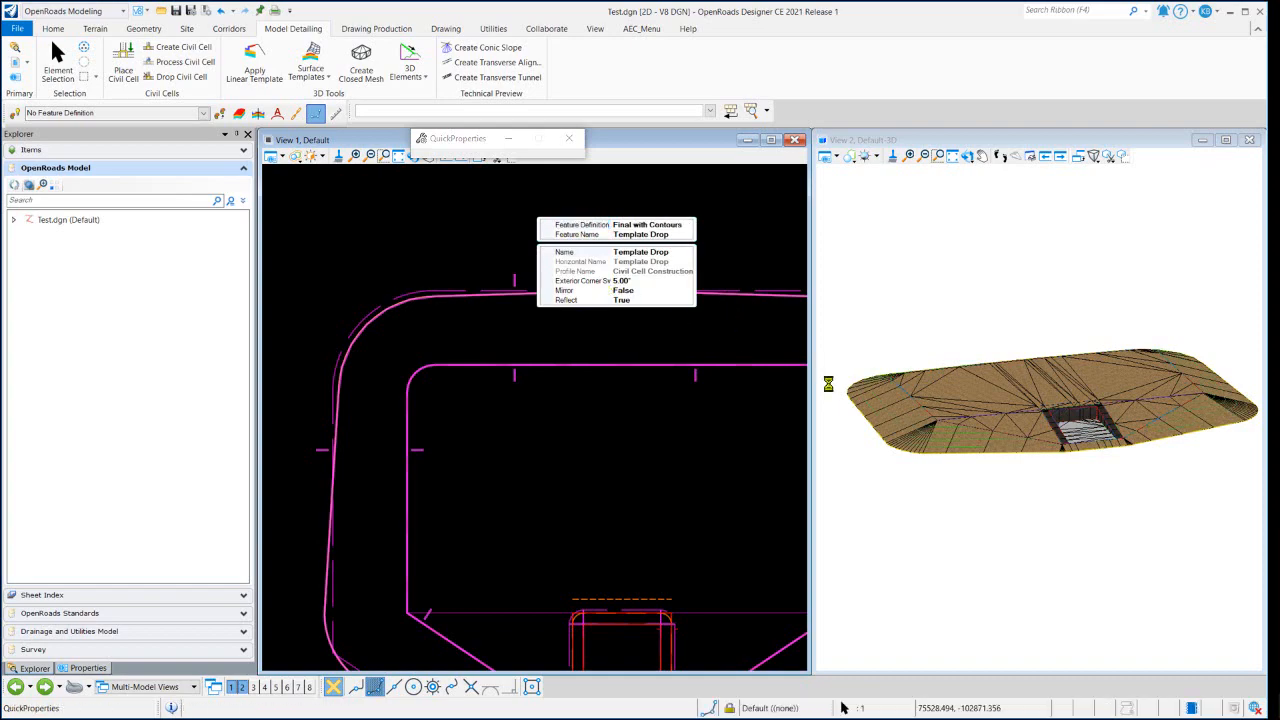
{"action": "scroll", "coordinate": [884, 406], "scroll_direction": "up", "scroll_amount": 2}
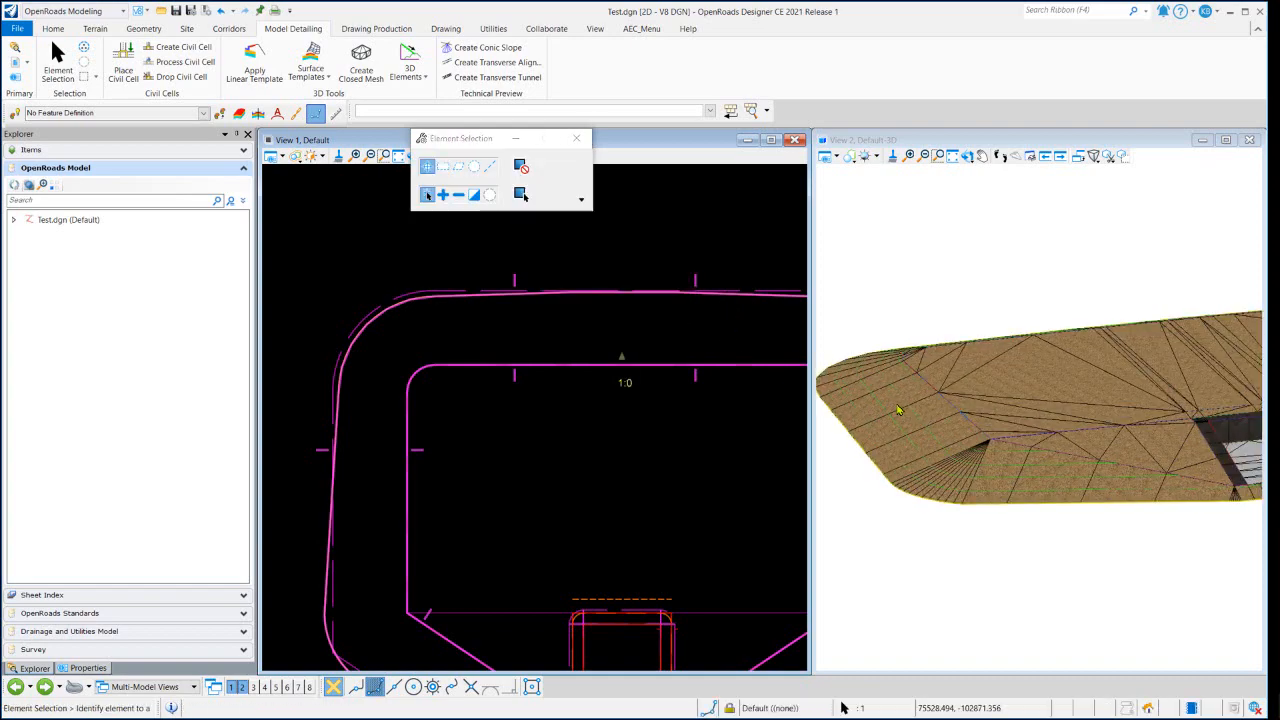
{"action": "left_click", "coordinate": [655, 252]}
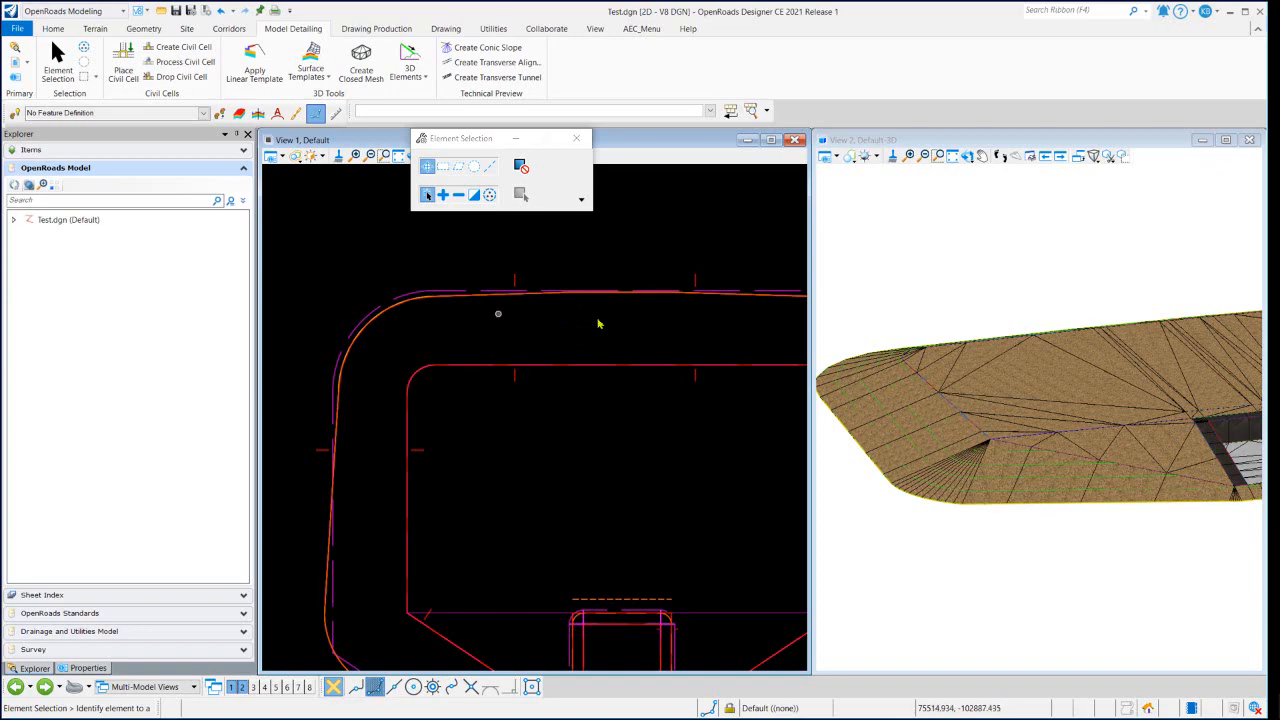
Select the whole SAT-Frontal civil cell in View 1 and review its name and feature name properties
{"action": "scroll", "coordinate": [462, 310], "scroll_direction": "down", "scroll_amount": 4}
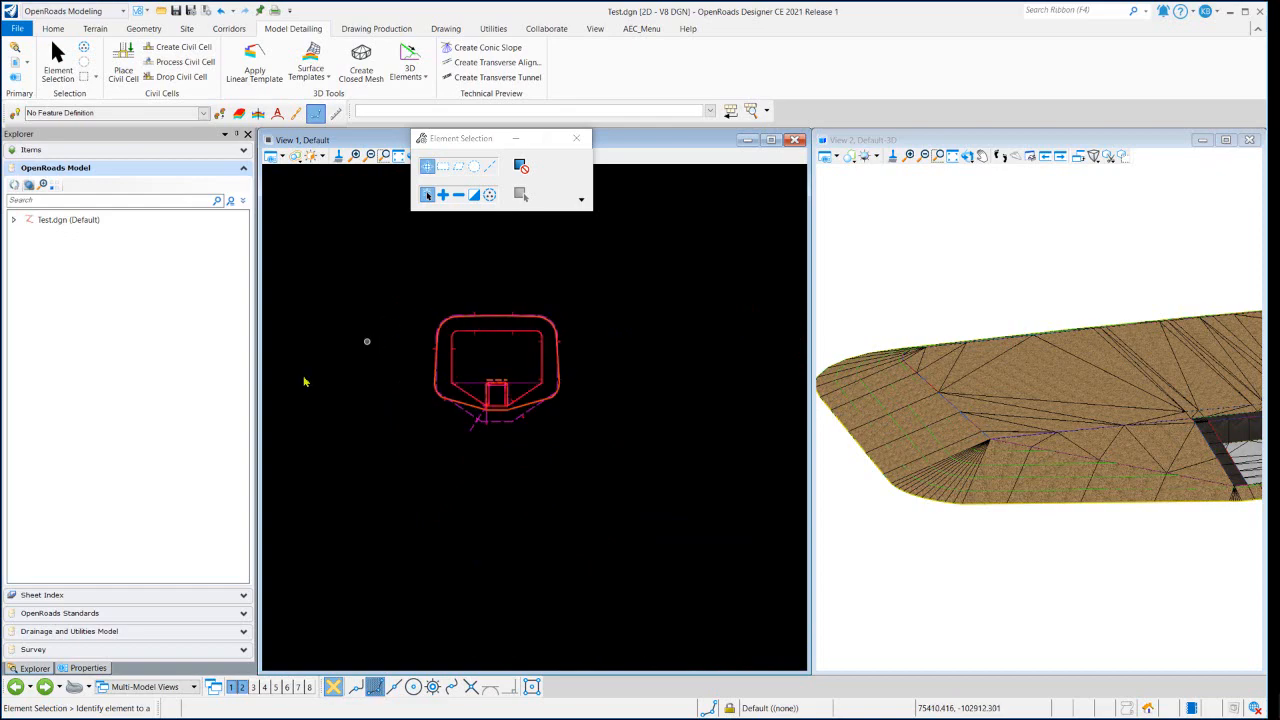
{"action": "scroll", "coordinate": [303, 379], "scroll_direction": "down", "scroll_amount": 2}
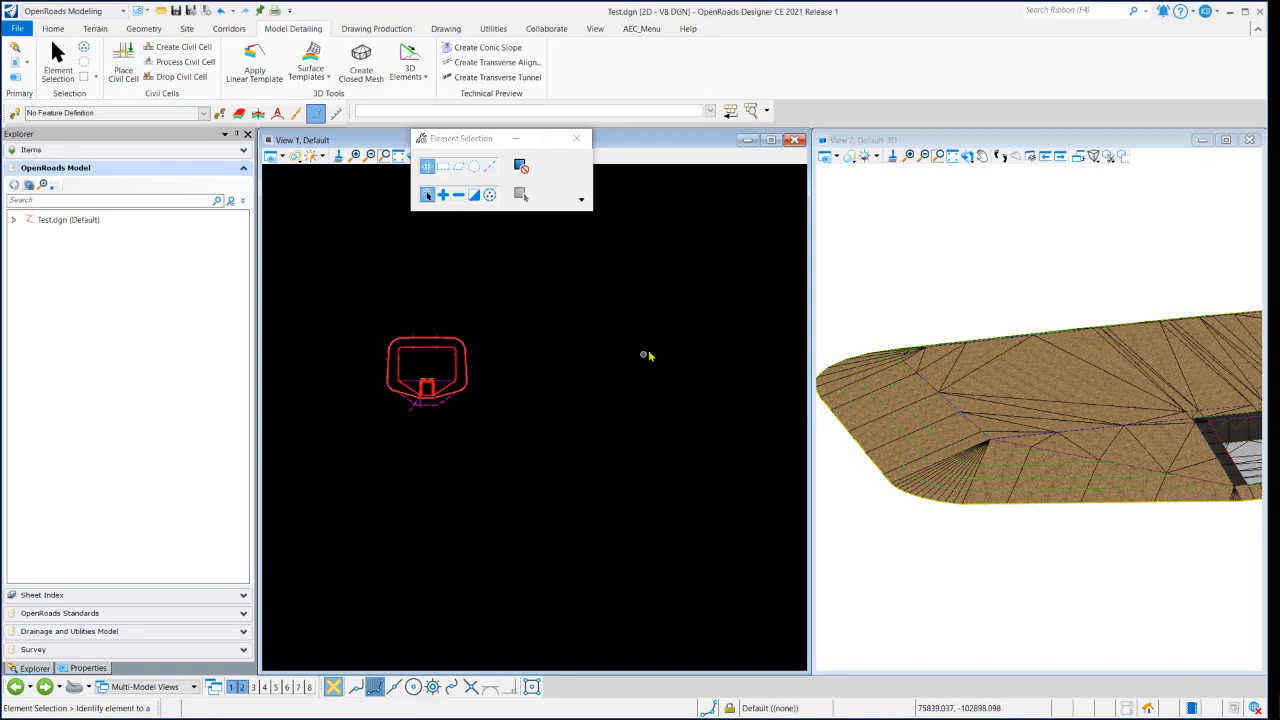
{"action": "scroll", "coordinate": [406, 351], "scroll_direction": "up", "scroll_amount": 3}
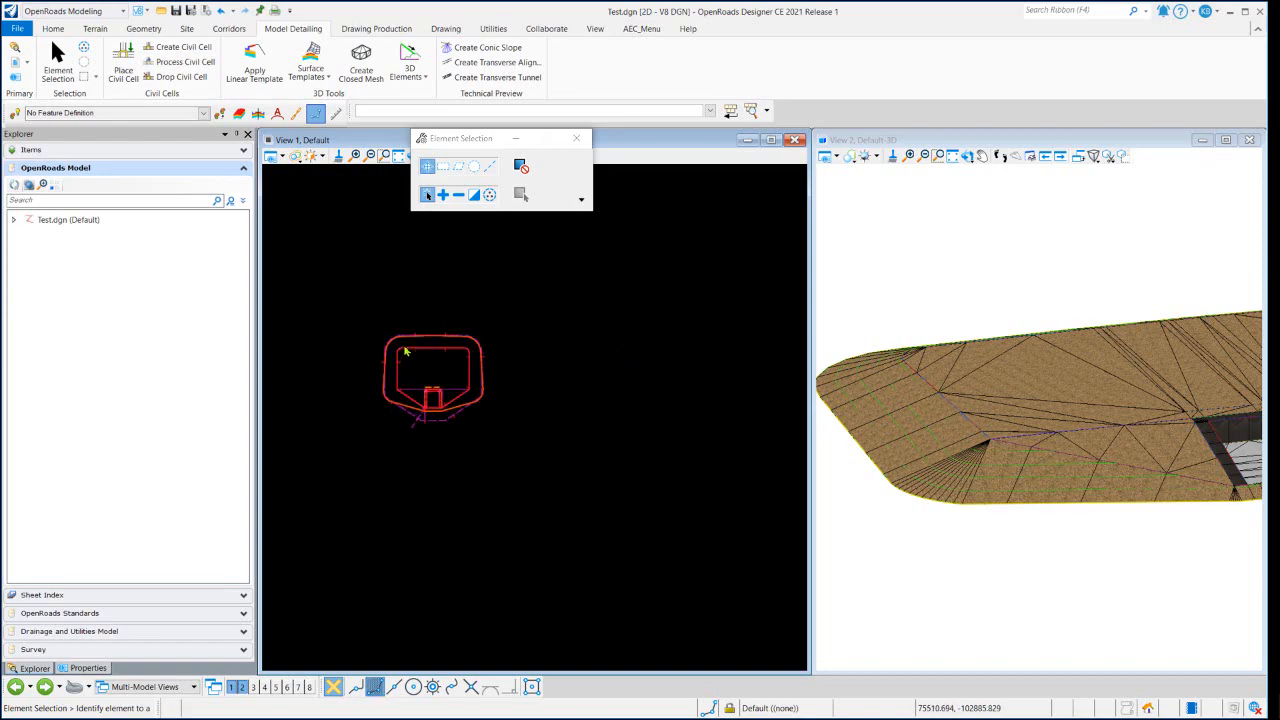
{"action": "scroll", "coordinate": [433, 361], "scroll_direction": "up", "scroll_amount": 2}
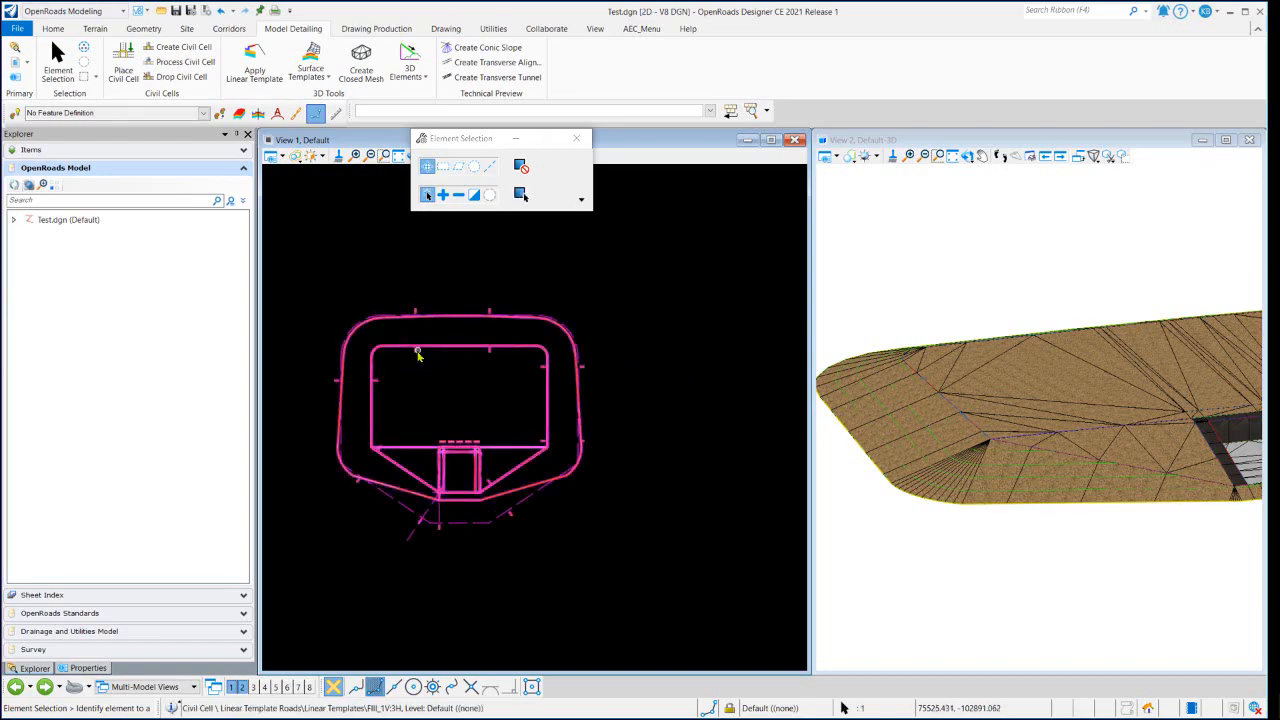
{"action": "left_click", "coordinate": [418, 353]}
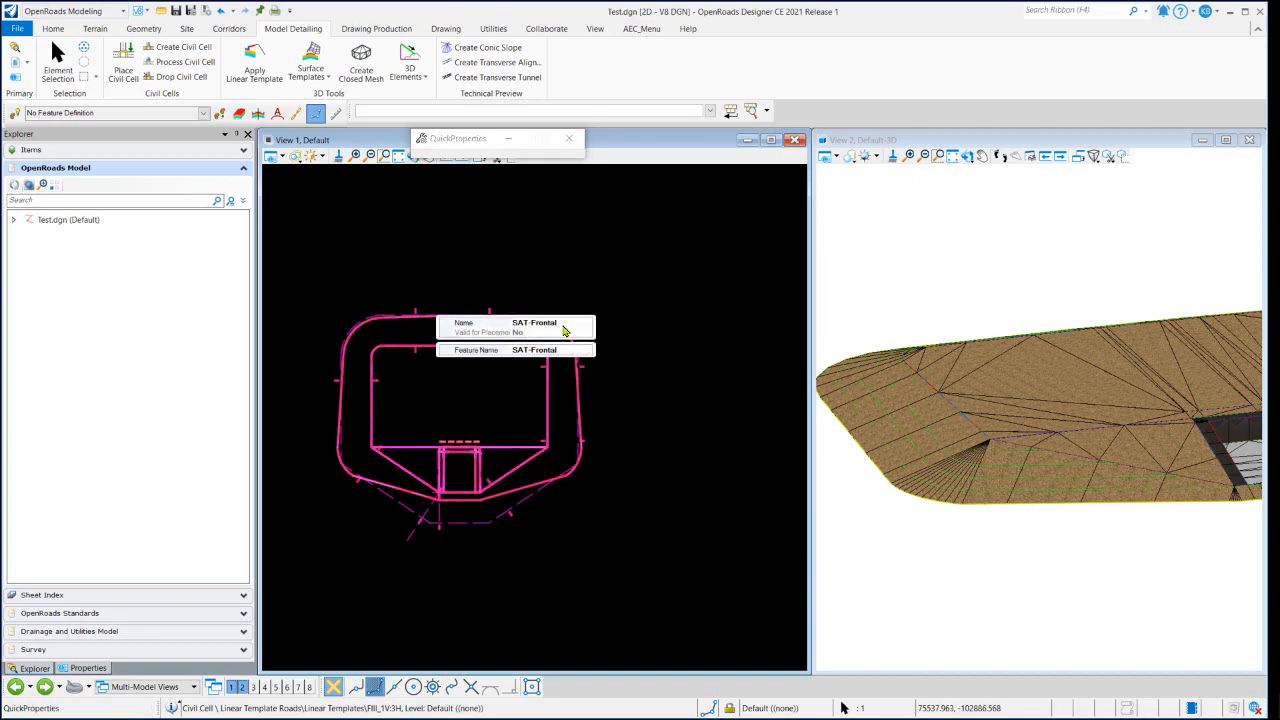
{"action": "left_click", "coordinate": [565, 324]}
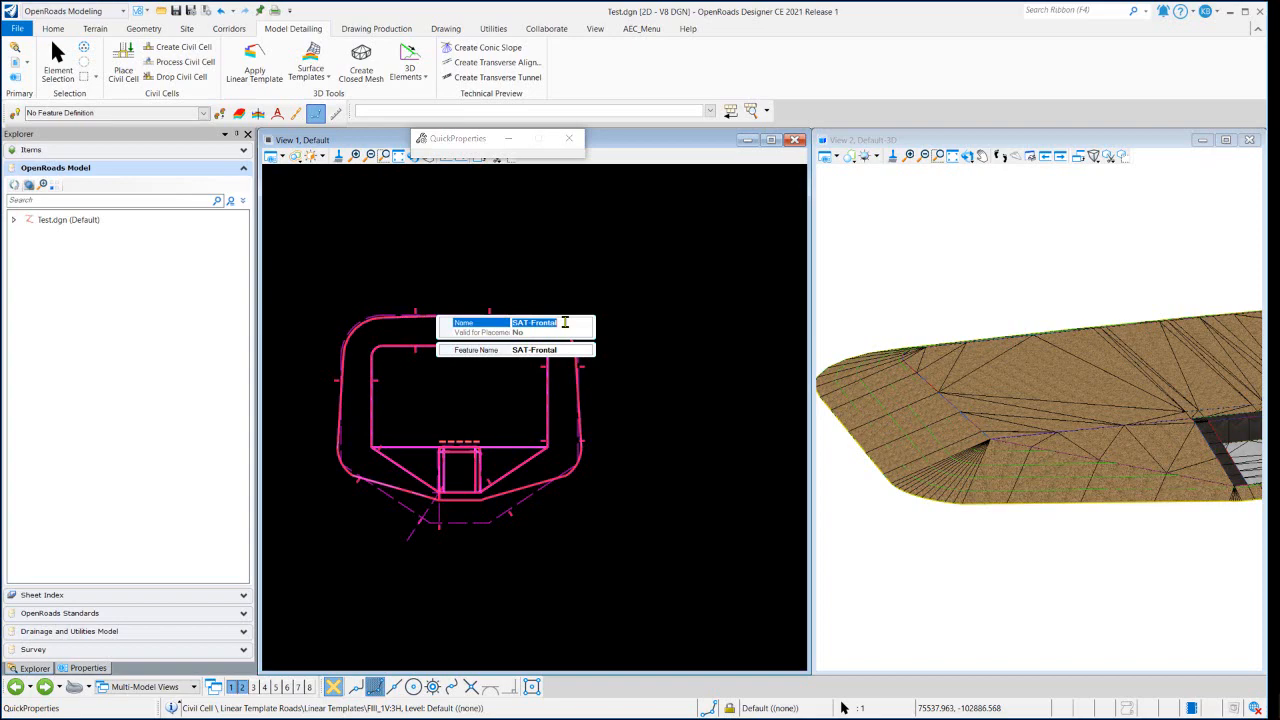
{"action": "left_click", "coordinate": [505, 277]}
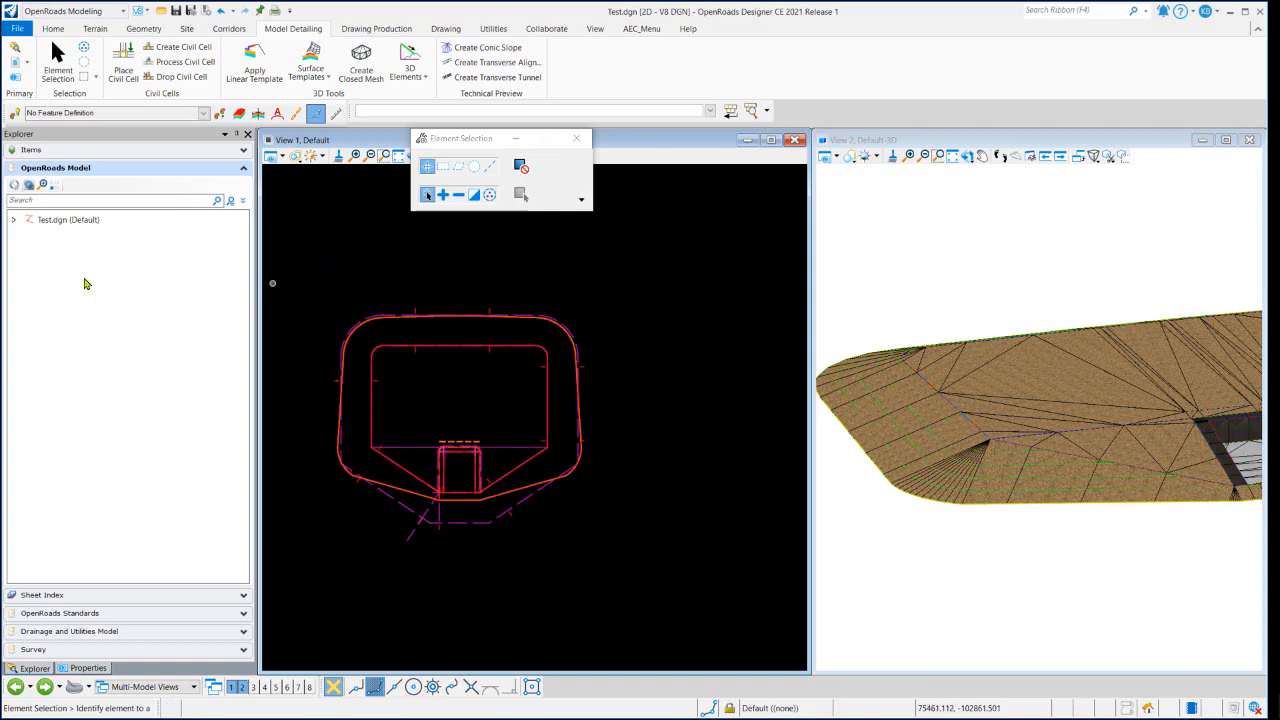
Examine the SAT-Frontal civil cell's references in the model tree, widening the Explorer for readability and collapsing the tree again
{"action": "left_click", "coordinate": [13, 220]}
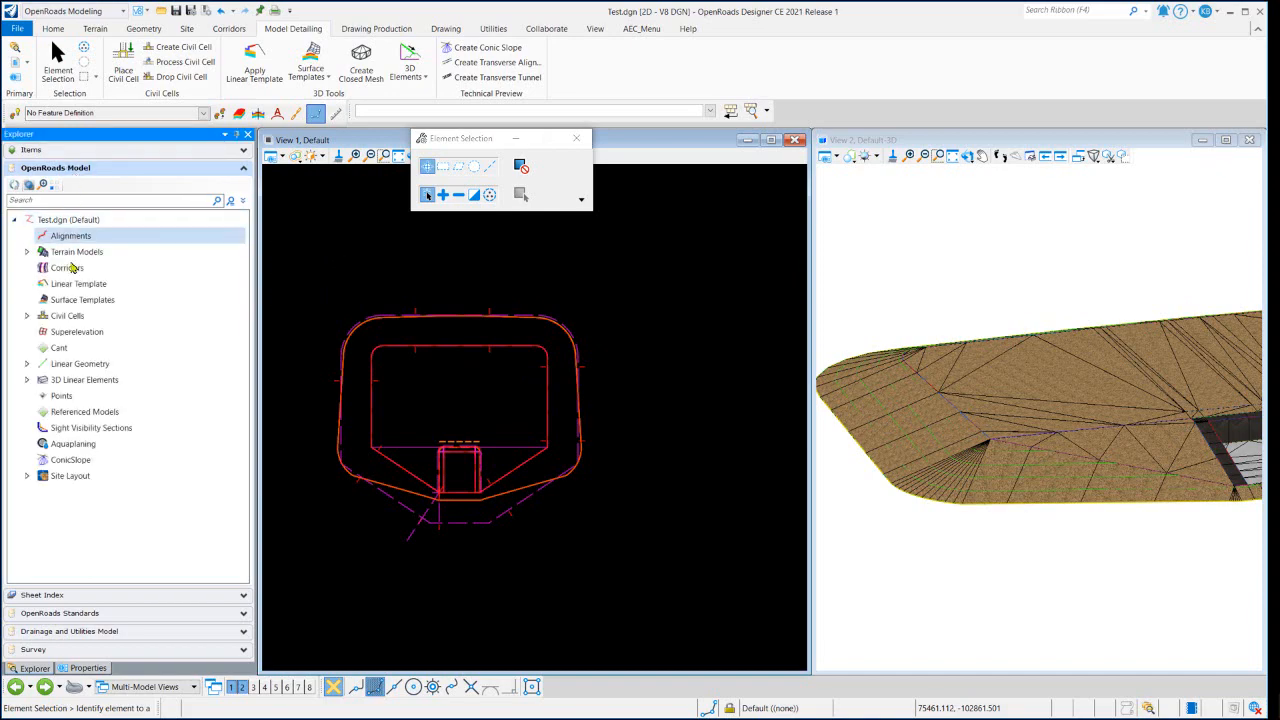
{"action": "left_click", "coordinate": [27, 316]}
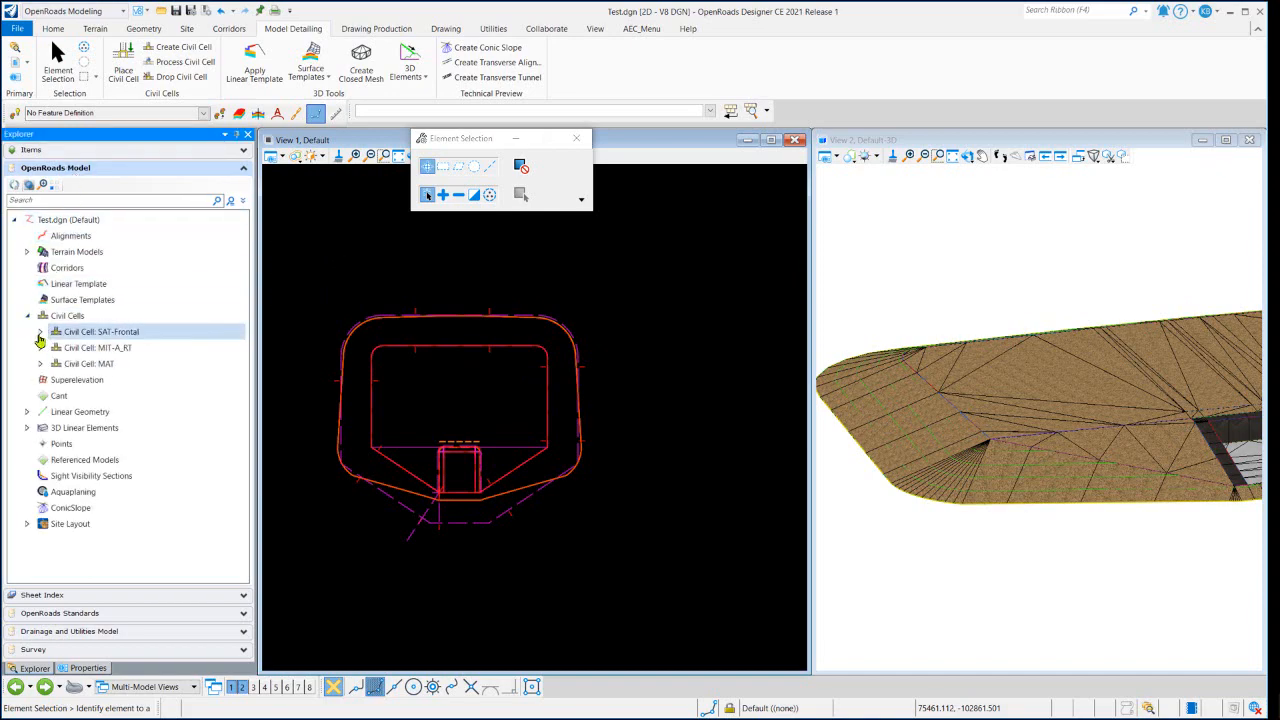
{"action": "left_click", "coordinate": [40, 332]}
{"action": "left_click", "coordinate": [54, 348]}
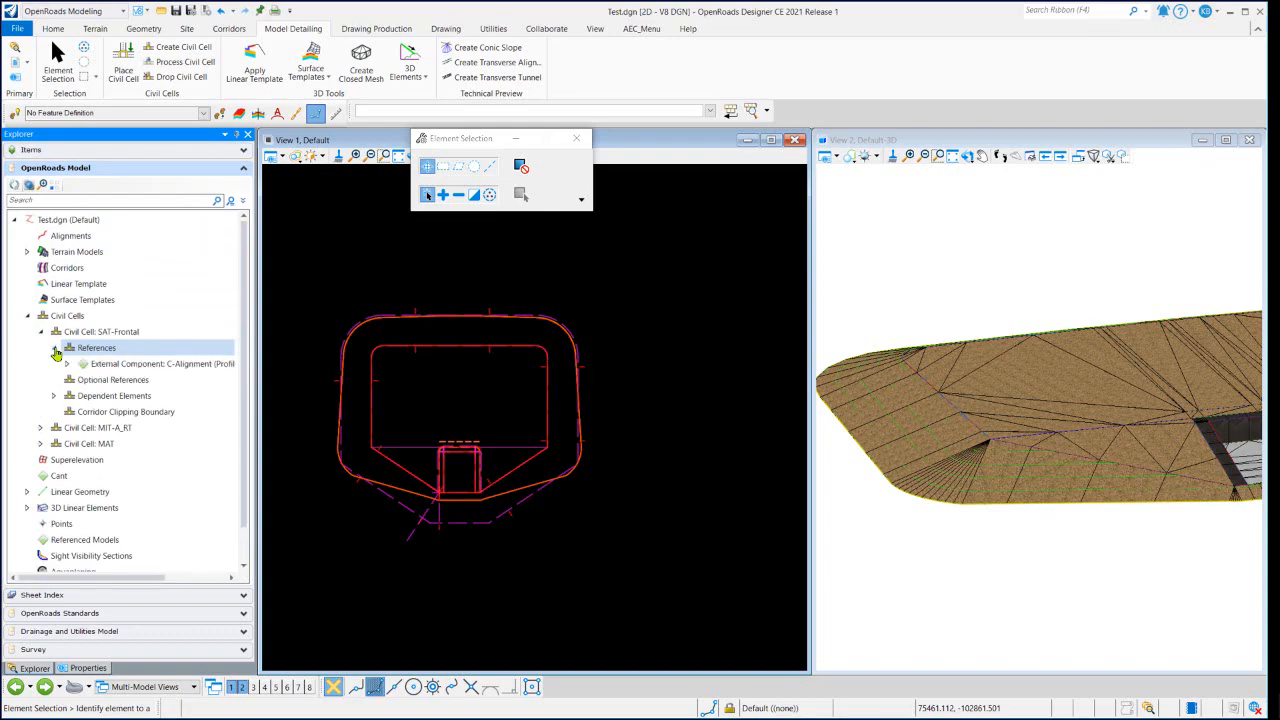
{"action": "left_click_drag", "start_coordinate": [255, 360], "coordinate": [280, 357]}
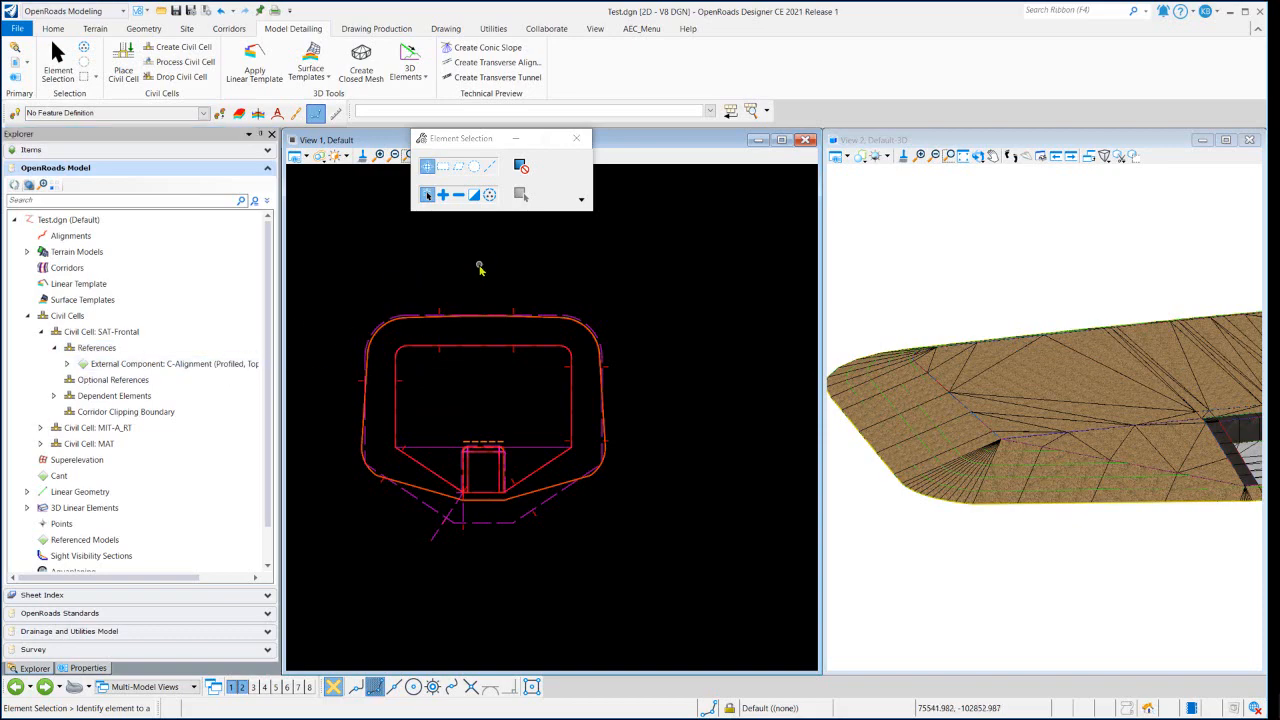
{"action": "left_click", "coordinate": [42, 332]}
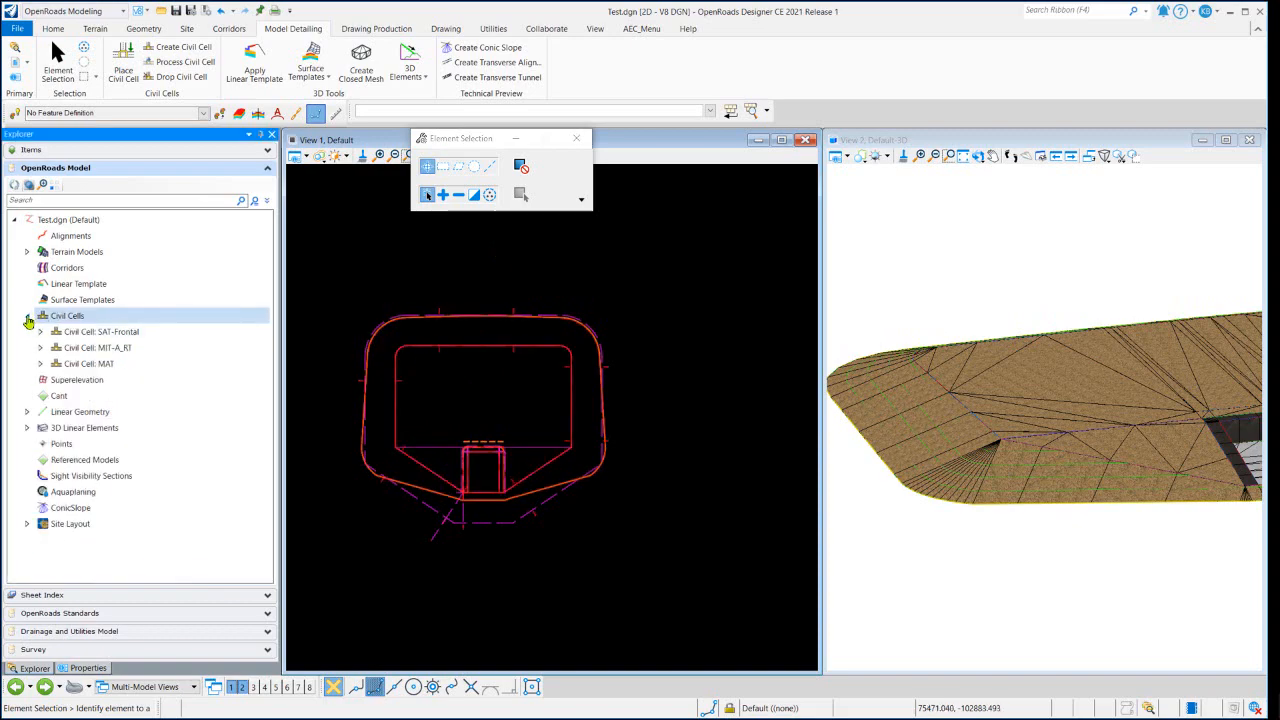
{"action": "left_click", "coordinate": [27, 315]}
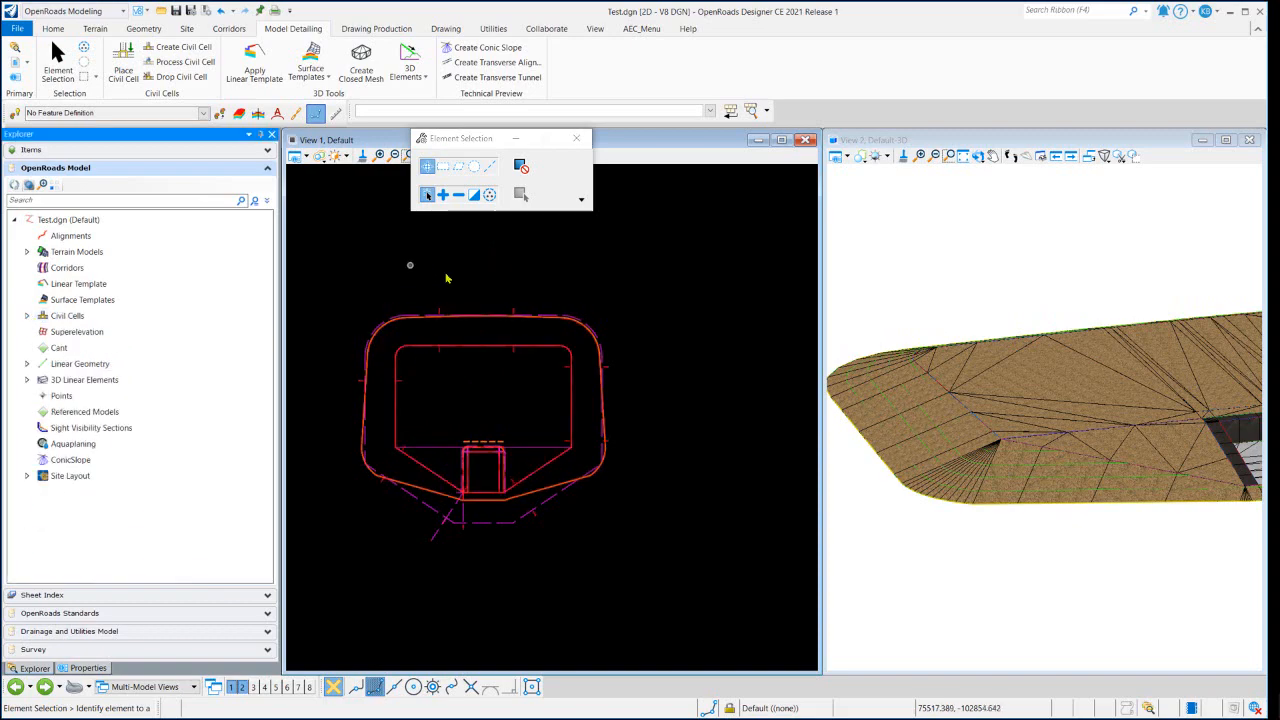
Drop the SAT-Frontal civil cell into its individual elements
{"action": "left_click", "coordinate": [440, 355]}
{"action": "mouse_move", "coordinate": [440, 355]}
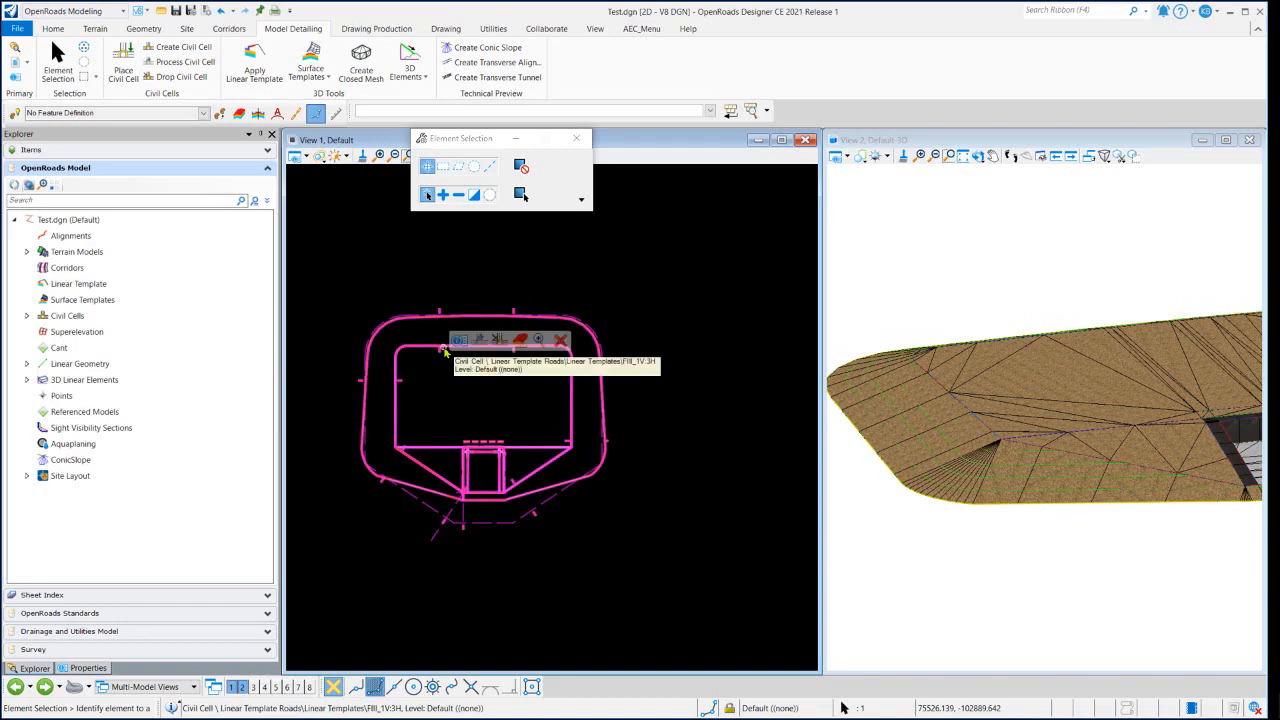
{"action": "left_click", "coordinate": [419, 260]}
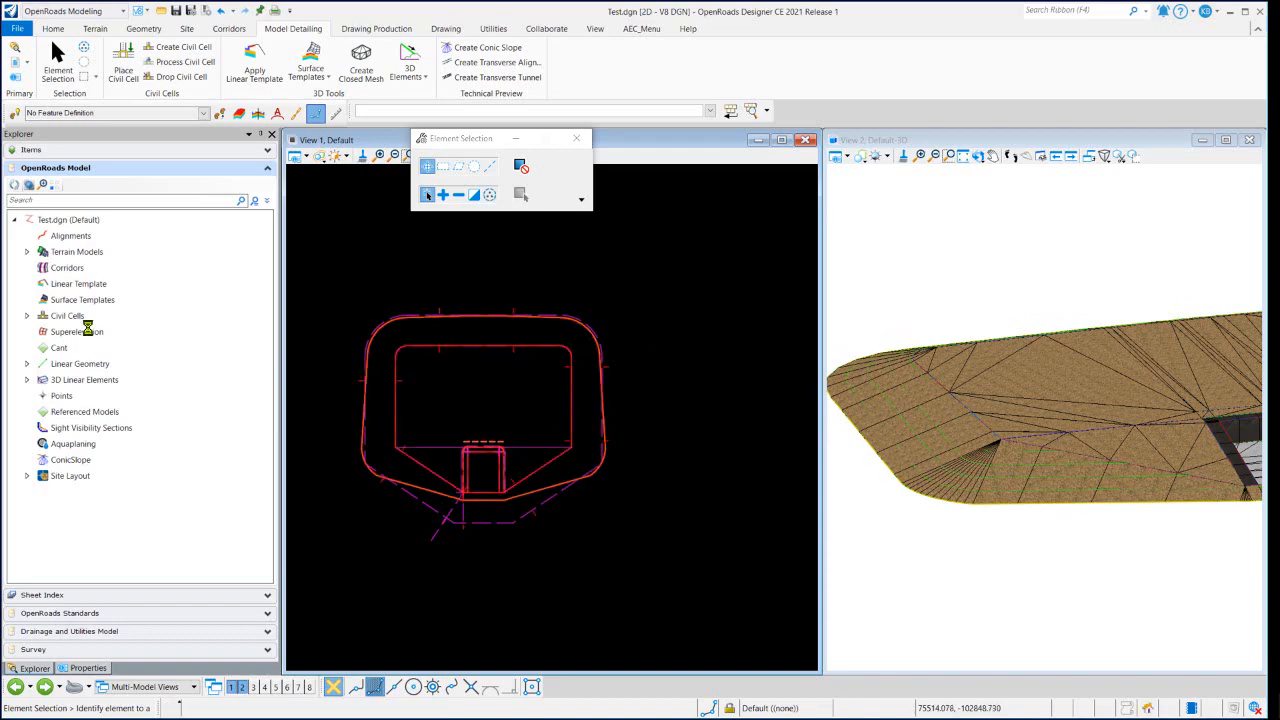
{"action": "left_click", "coordinate": [27, 315]}
{"action": "left_click", "coordinate": [100, 334]}
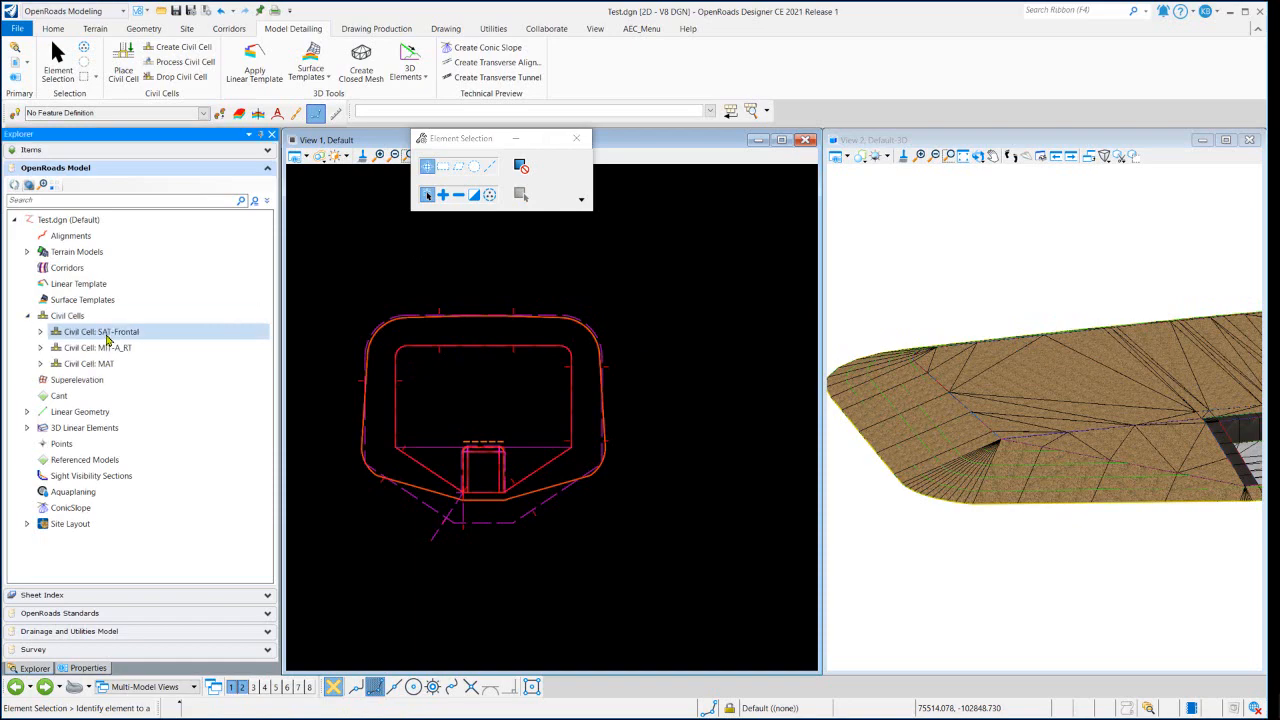
{"action": "right_click", "coordinate": [107, 340]}
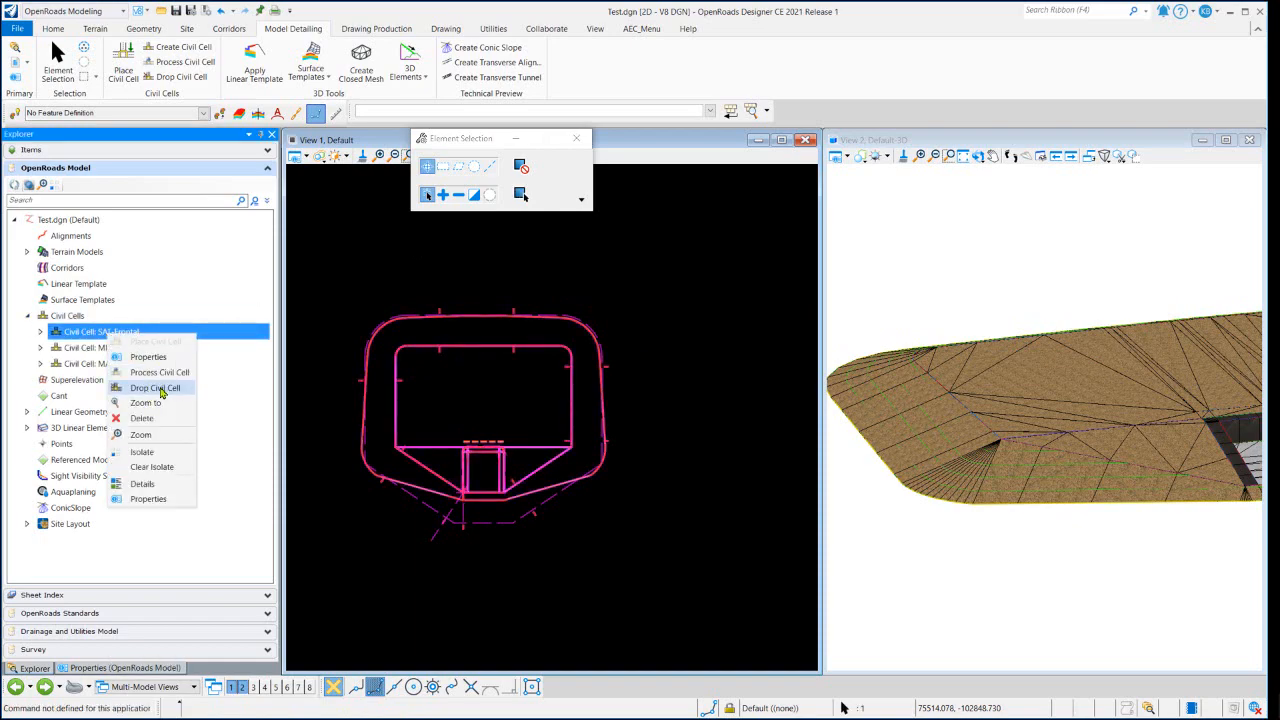
{"action": "left_click", "coordinate": [155, 388]}
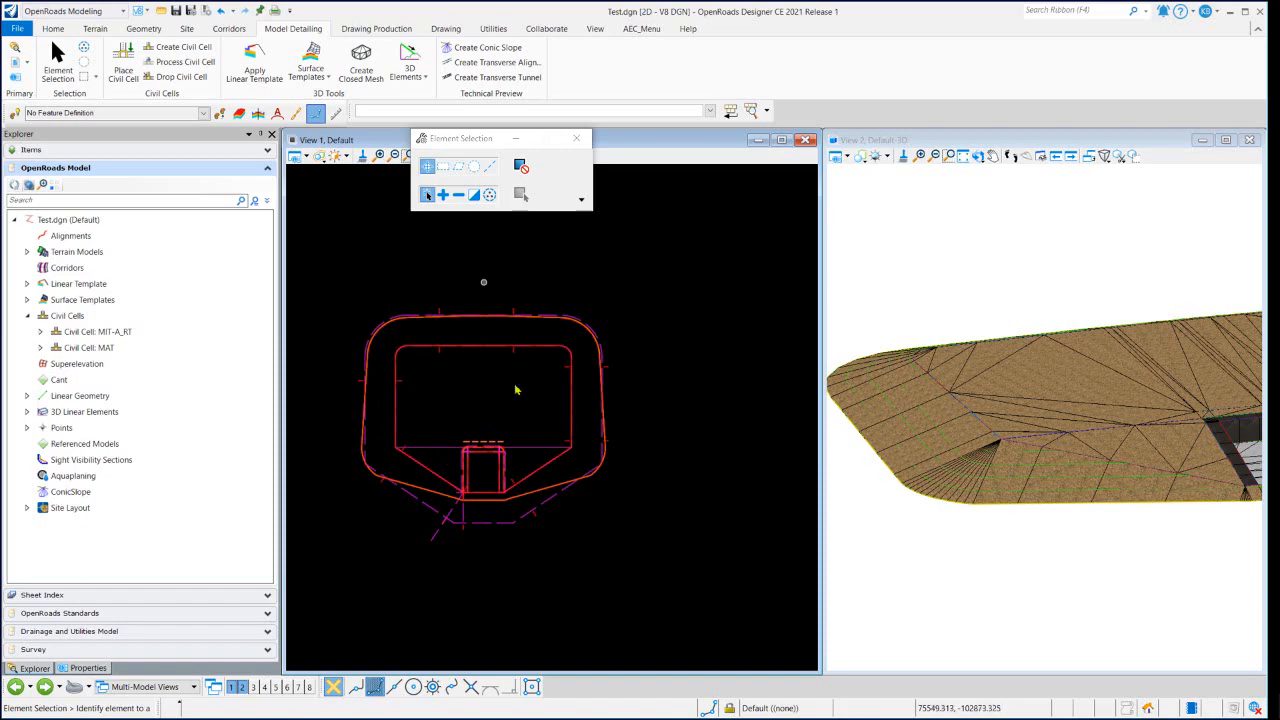
Inspect the elements overlapping at the inner edge of the firing position opening, cycling to the REF line
{"action": "scroll", "coordinate": [480, 462], "scroll_direction": "up", "scroll_amount": 2}
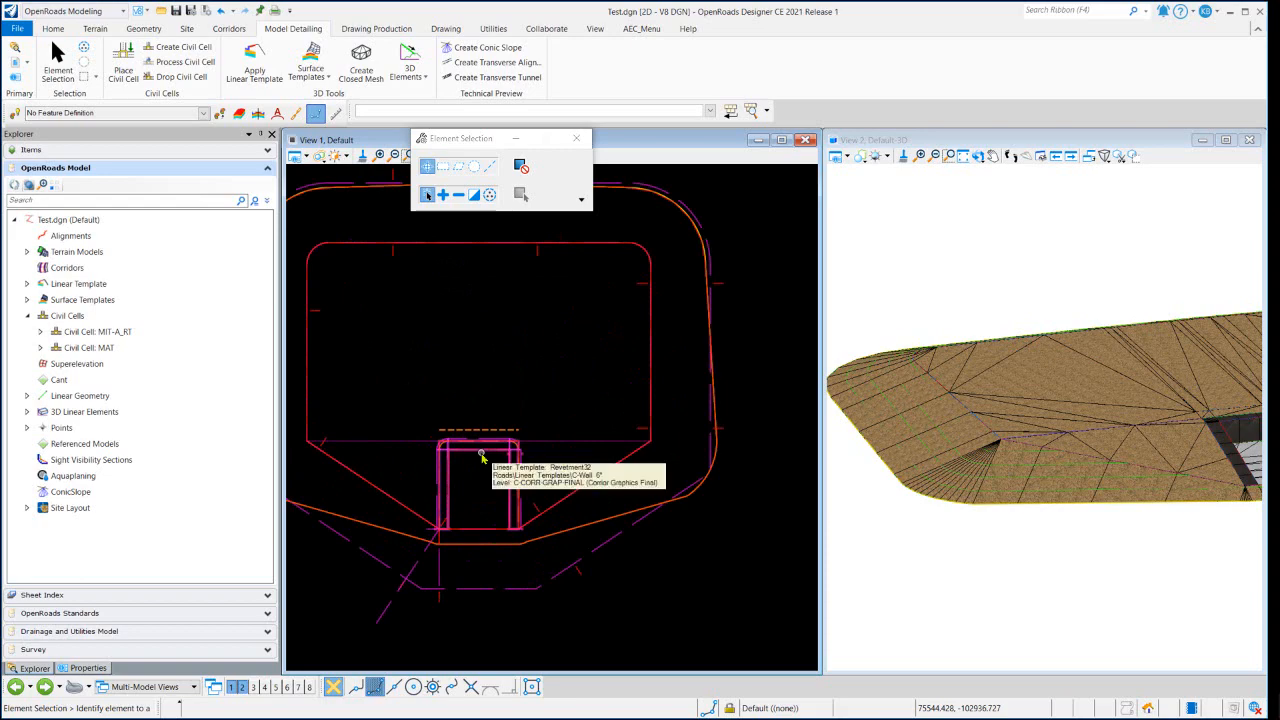
{"action": "right_click", "coordinate": [481, 454]}
{"action": "right_click", "coordinate": [481, 454]}
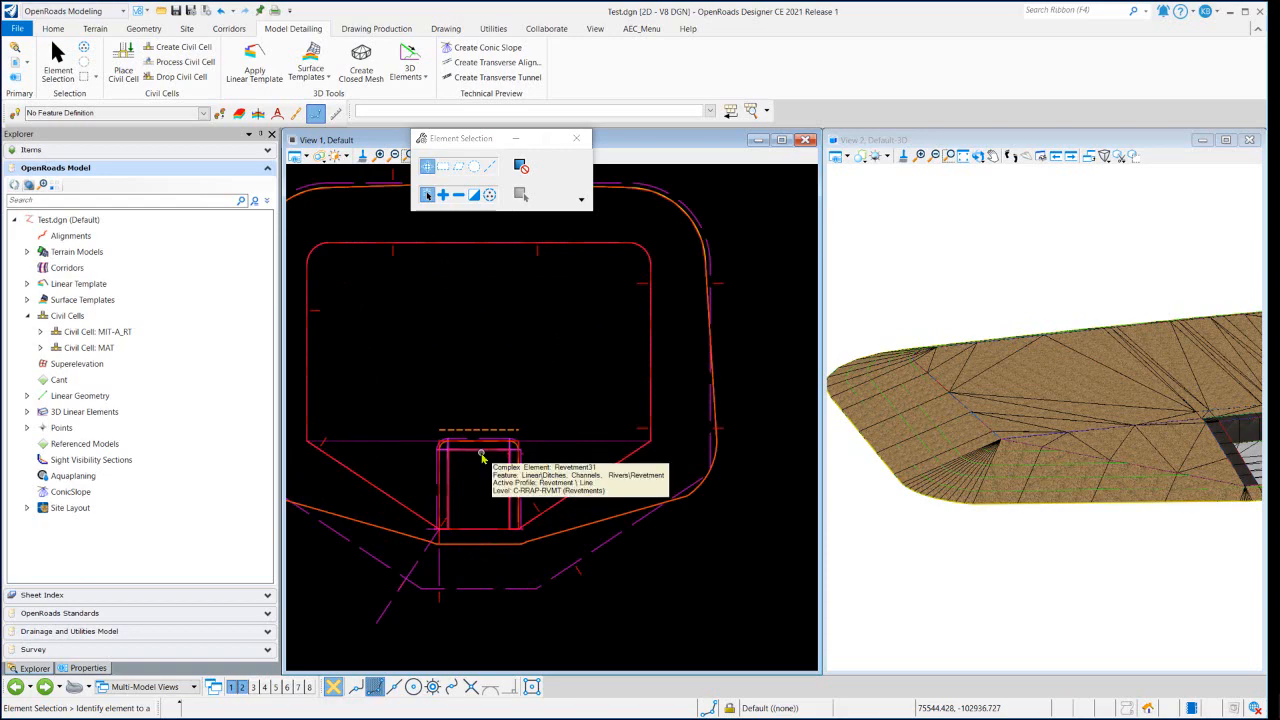
{"action": "right_click", "coordinate": [482, 456]}
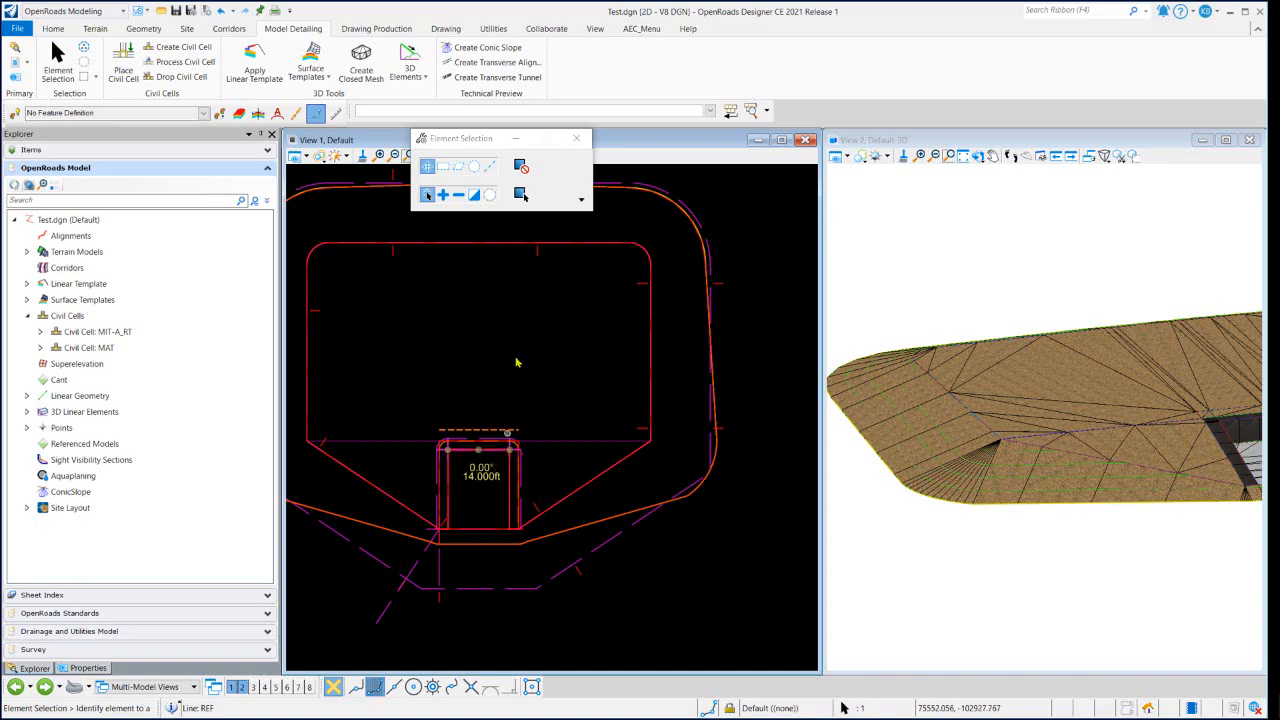
{"action": "scroll", "coordinate": [528, 423], "scroll_direction": "down", "scroll_amount": 2}
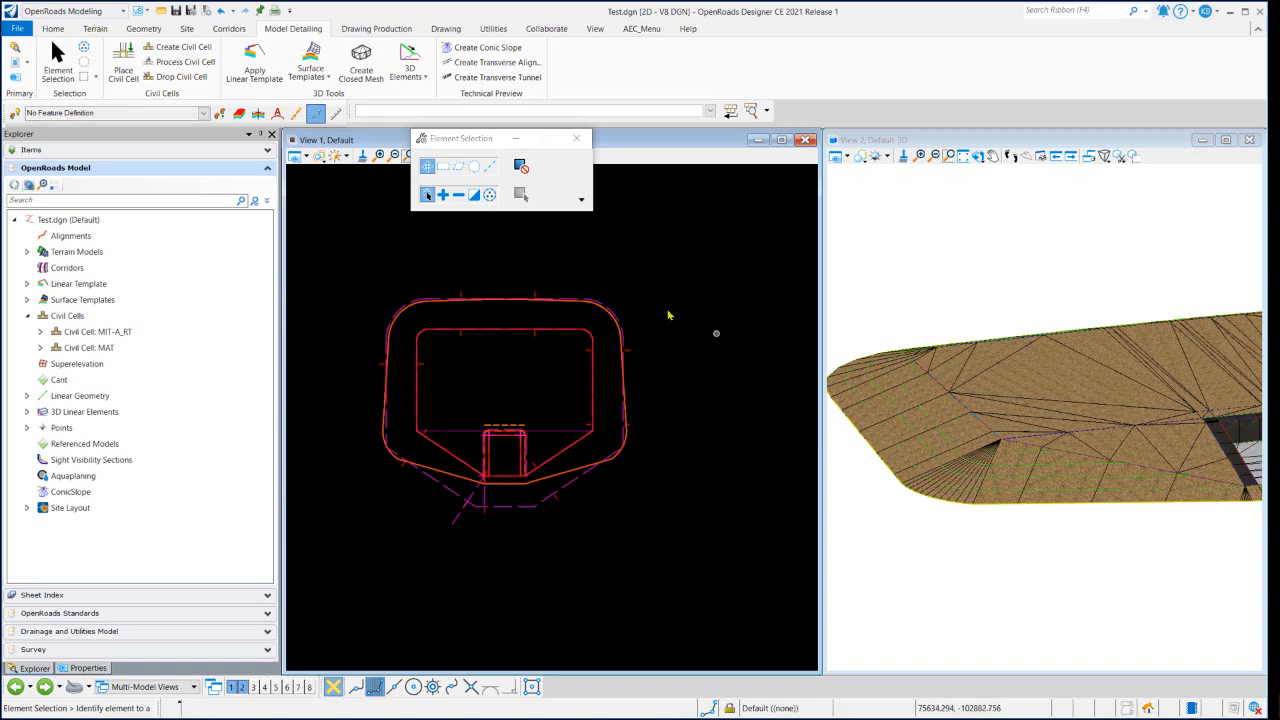
Start creating a civil cell named SAT-Frontal with the reference name "Top of Wall (Inside, Profiled)"
{"action": "left_click", "coordinate": [187, 48]}
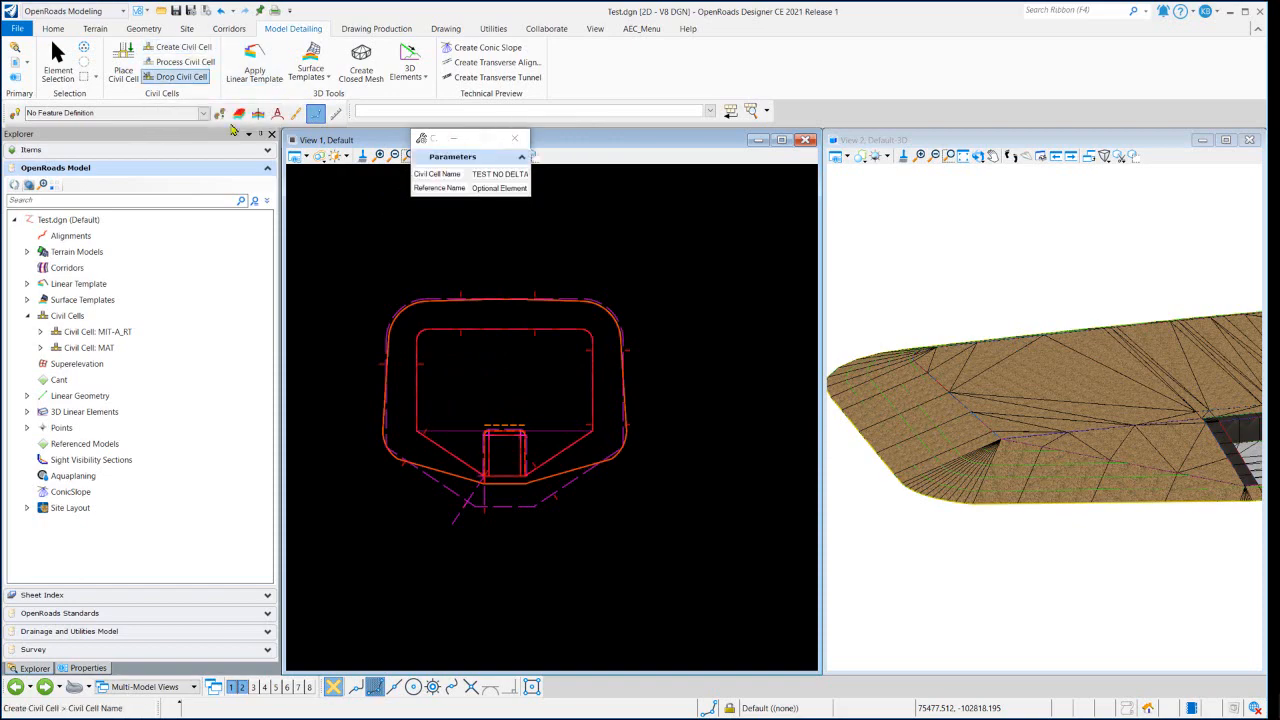
{"action": "left_click", "coordinate": [474, 175]}
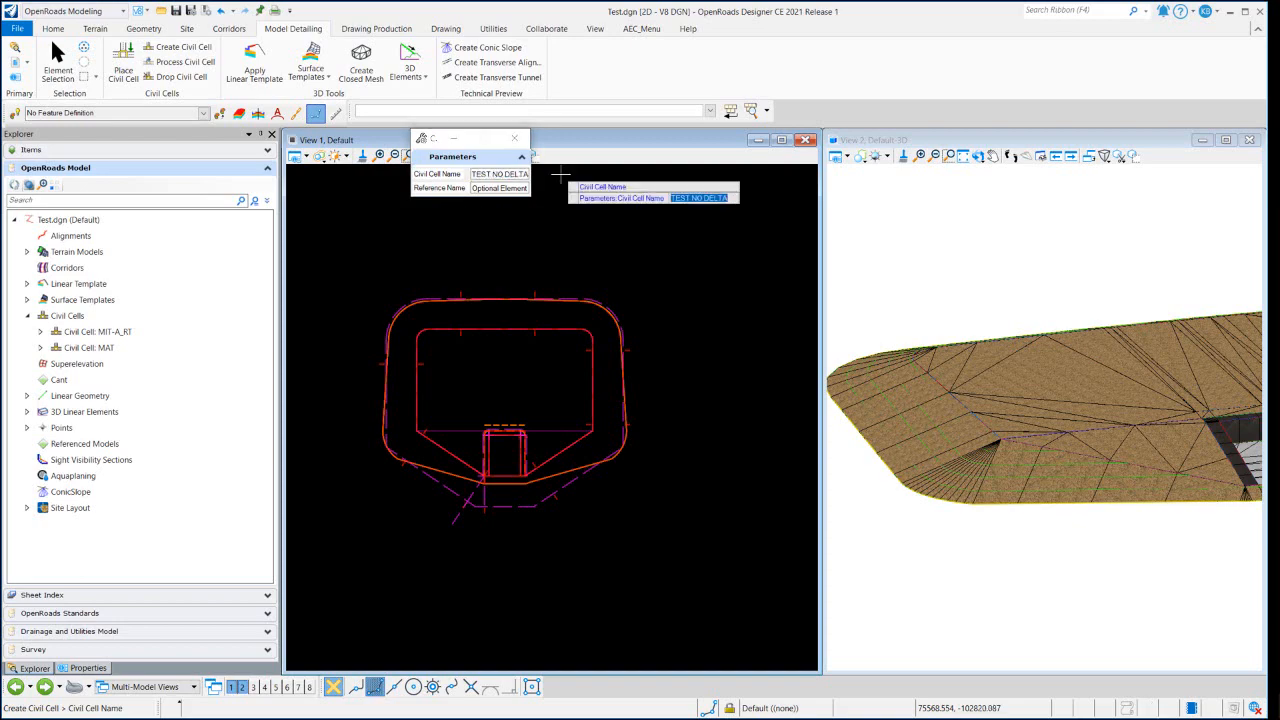
{"action": "type", "text": "SAT-Frontal"}
{"action": "key", "text": "Return"}
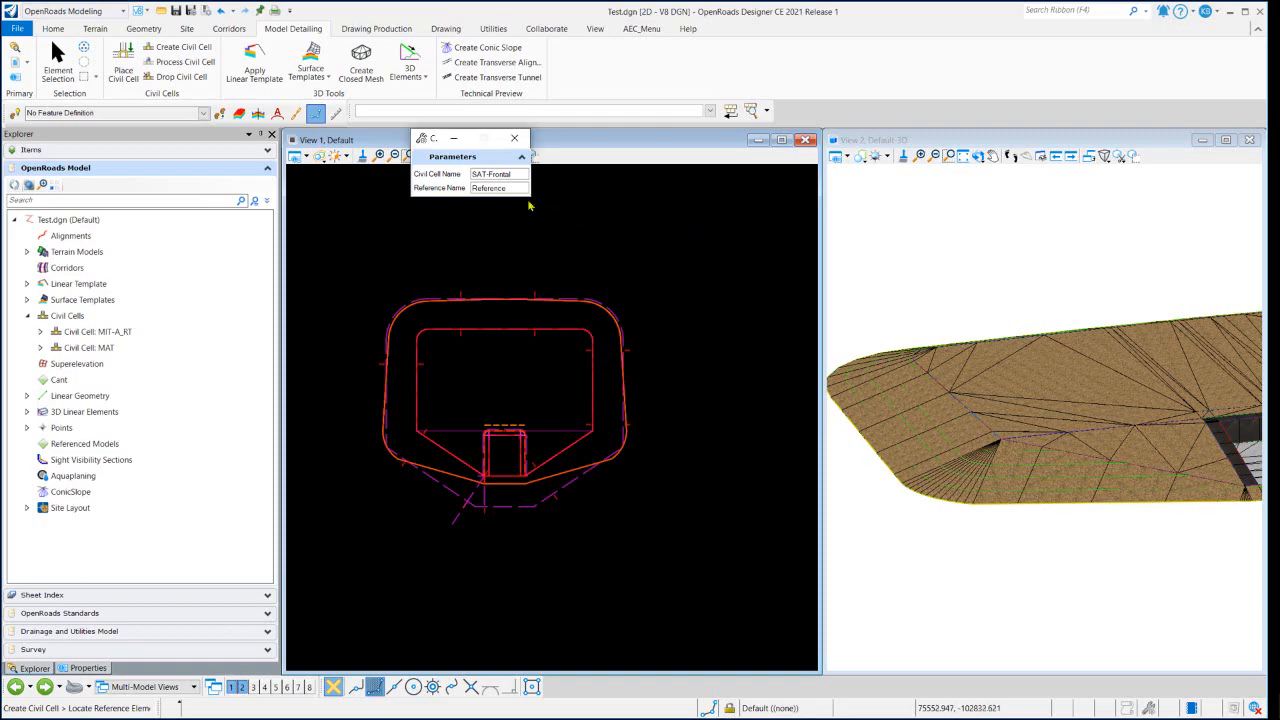
{"action": "double_click", "coordinate": [480, 188]}
{"action": "key", "text": "BackSpace"}
{"action": "type", "text": "e)"}
{"action": "type", "text": " Profiled)"}
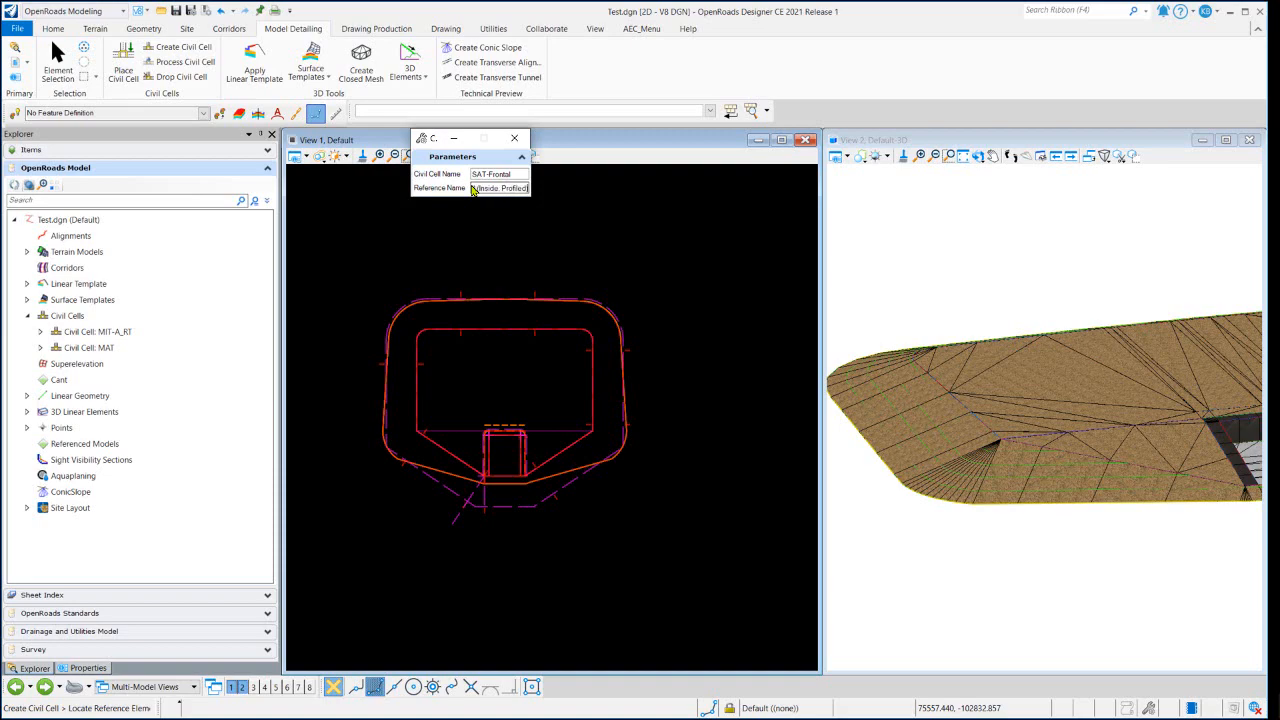
{"action": "key", "text": "Return"}
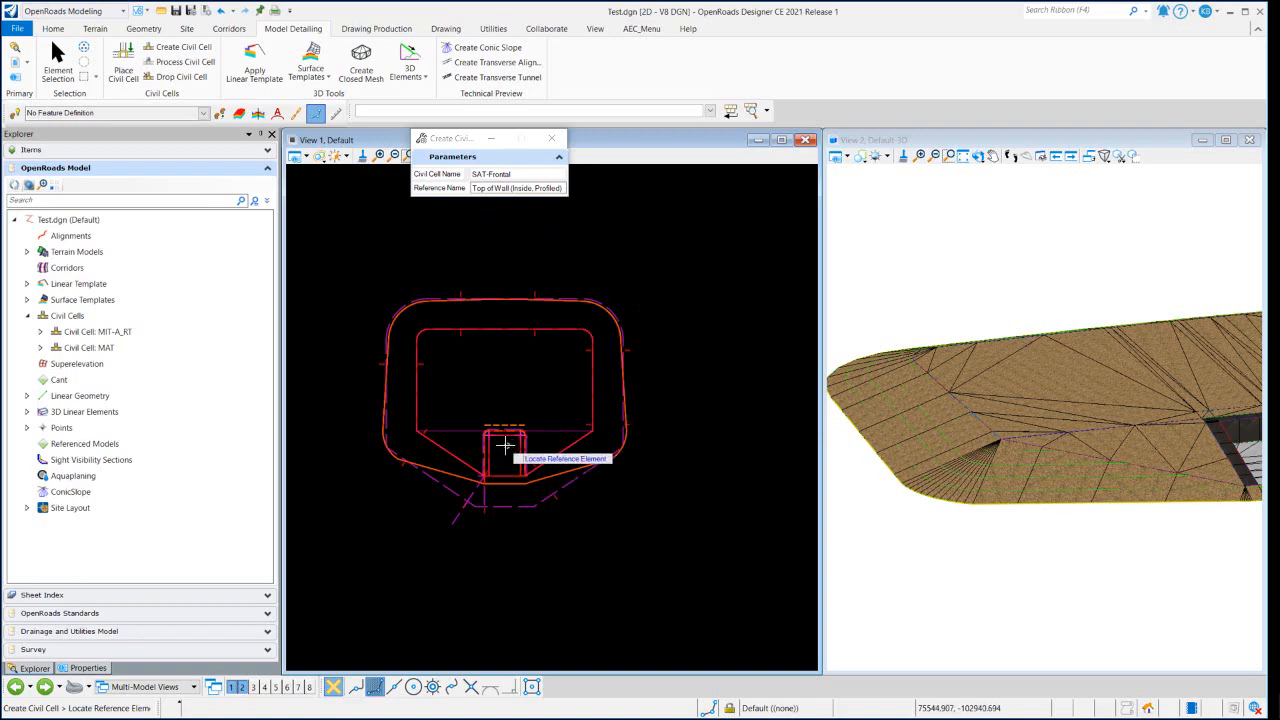
Pick the REF line at the inner edge of the firing position opening as the civil cell's reference element
{"action": "scroll", "coordinate": [503, 440], "scroll_direction": "up", "scroll_amount": 2}
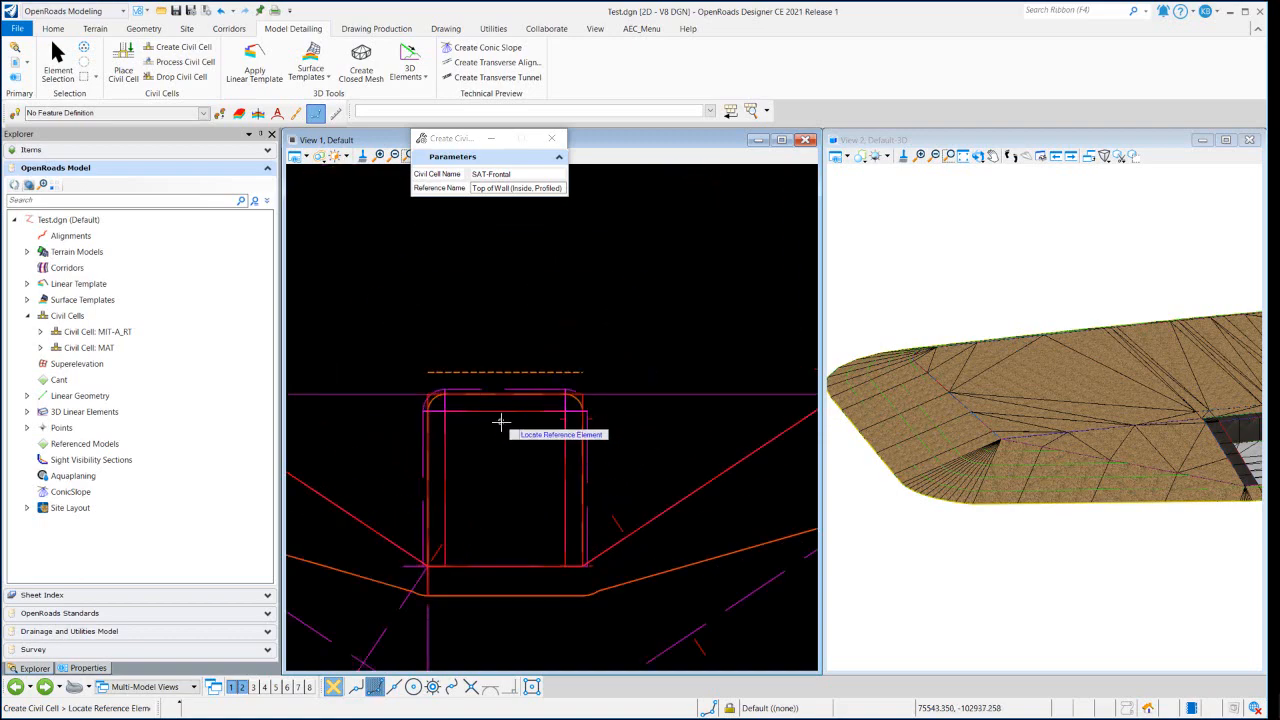
{"action": "scroll", "coordinate": [500, 423], "scroll_direction": "up", "scroll_amount": 1}
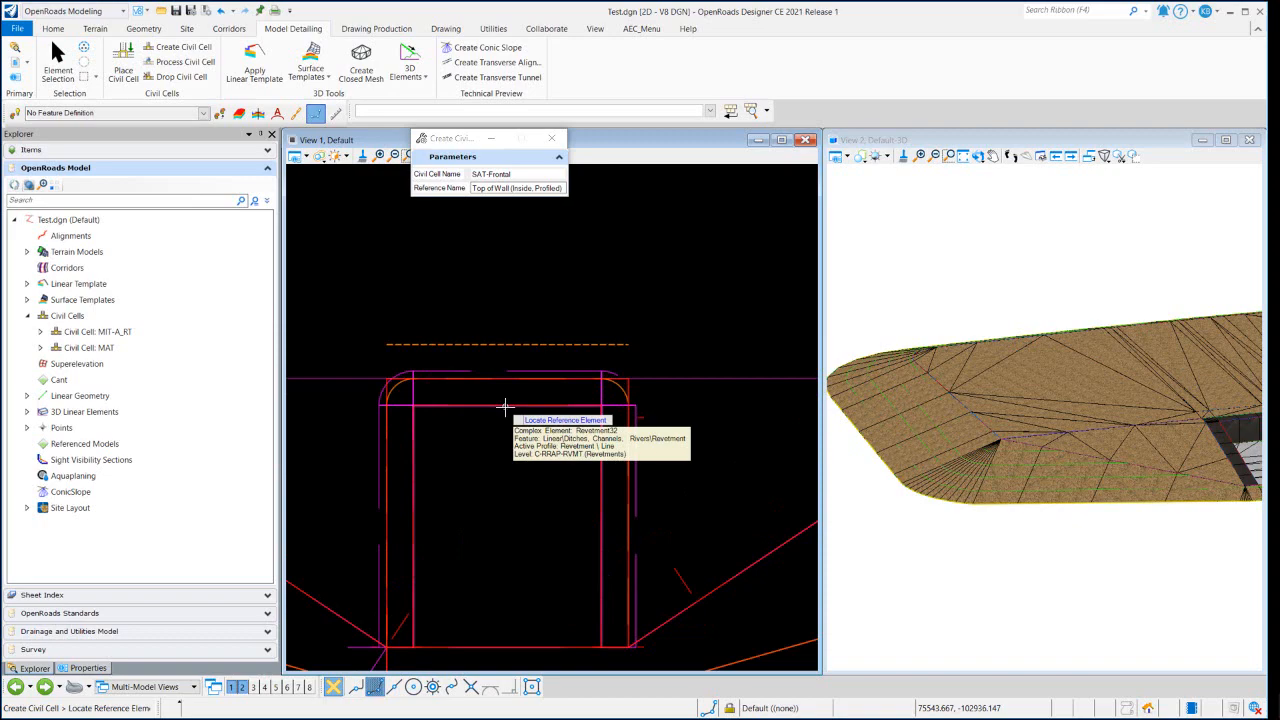
{"action": "right_click", "coordinate": [505, 407]}
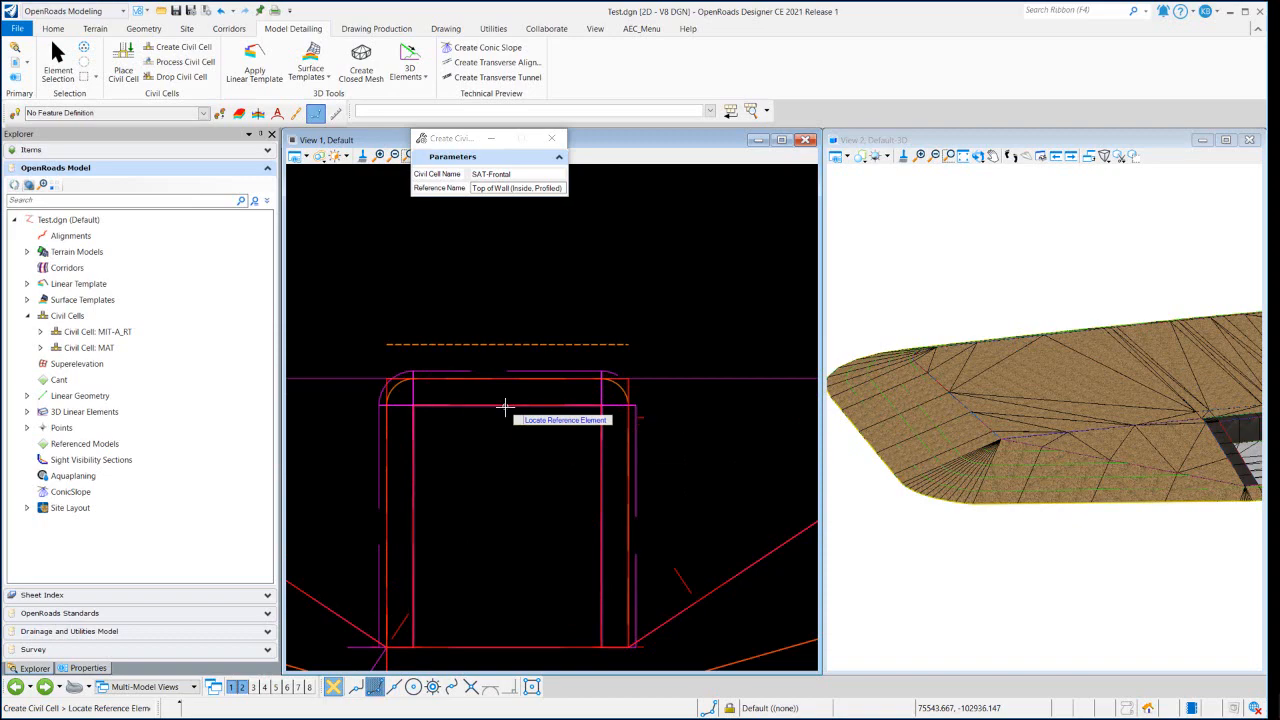
{"action": "right_click", "coordinate": [505, 407]}
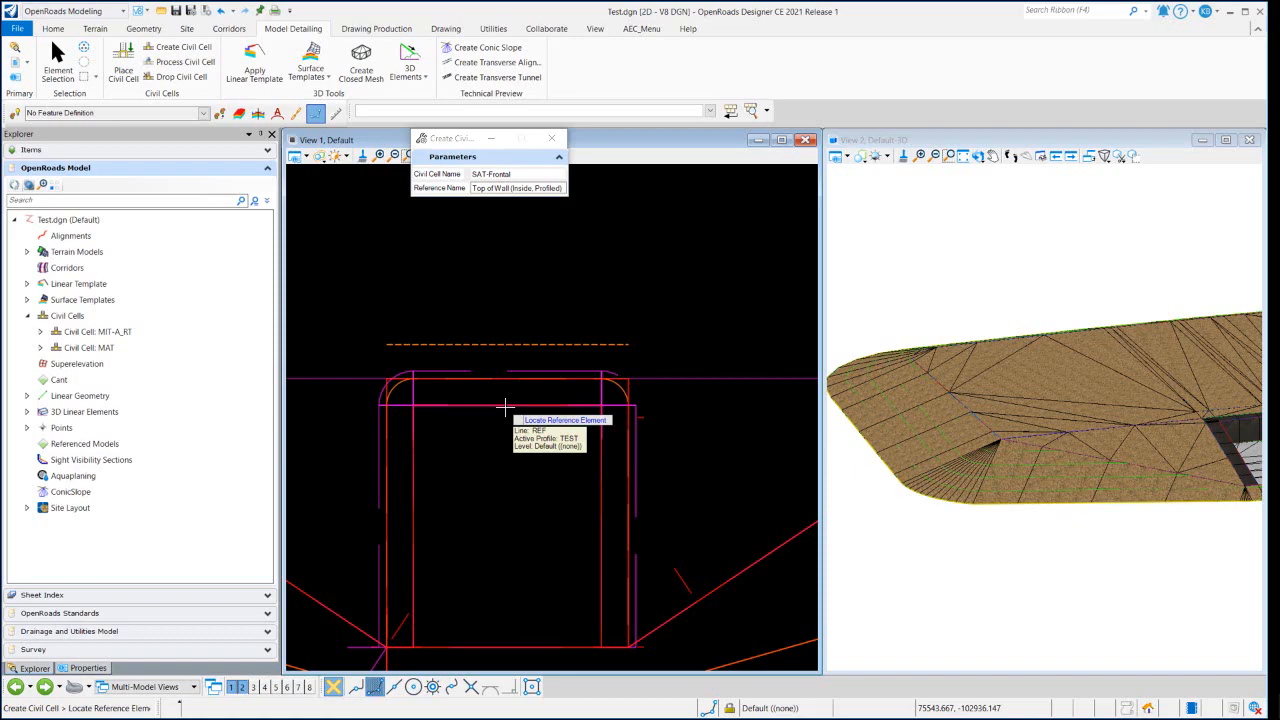
{"action": "left_click", "coordinate": [505, 407]}
Finish creating the SAT-Frontal civil cell without further or optional references, and select it in View 1
{"action": "scroll", "coordinate": [486, 457], "scroll_direction": "down", "scroll_amount": 3}
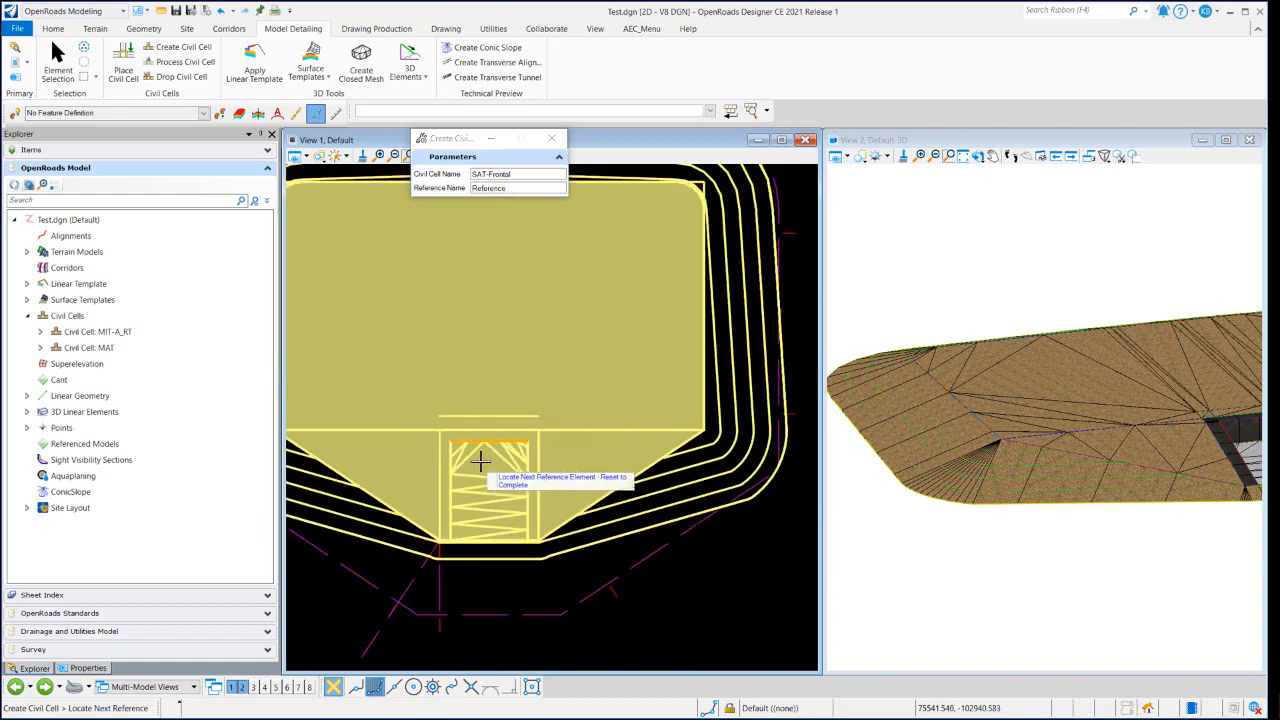
{"action": "left_click", "coordinate": [487, 335]}
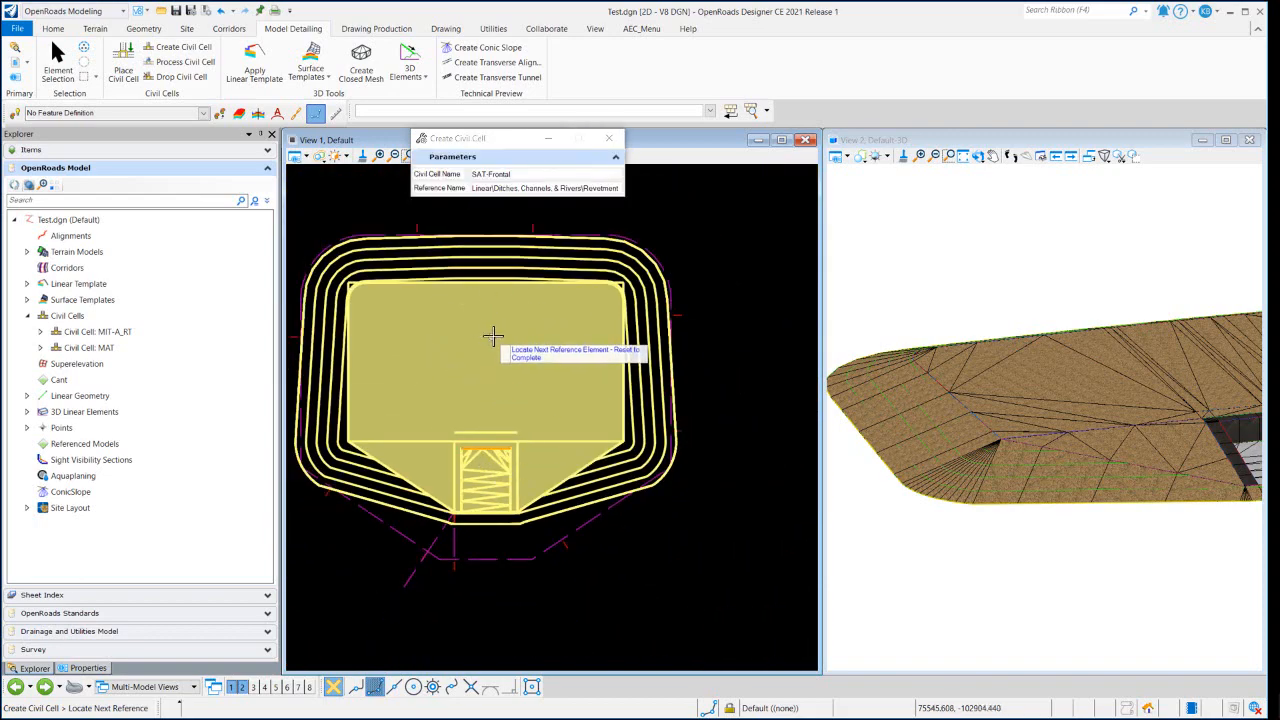
{"action": "left_click", "coordinate": [664, 212]}
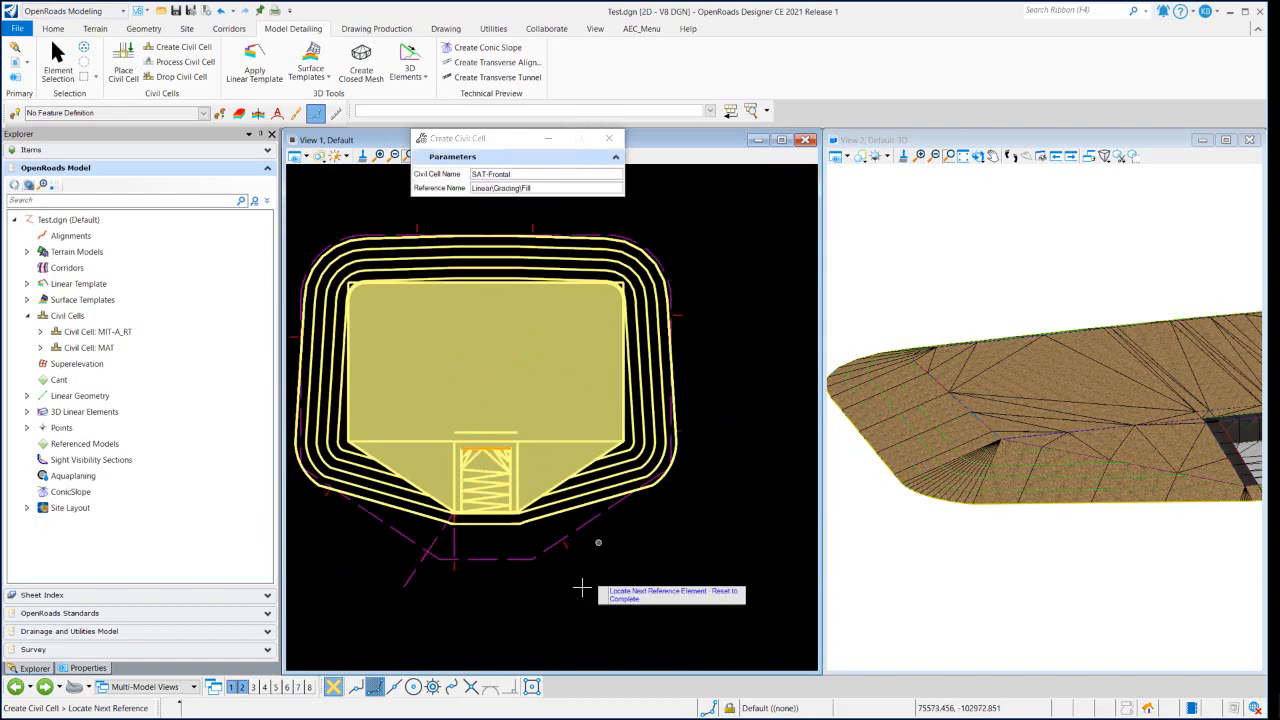
{"action": "right_click", "coordinate": [664, 208]}
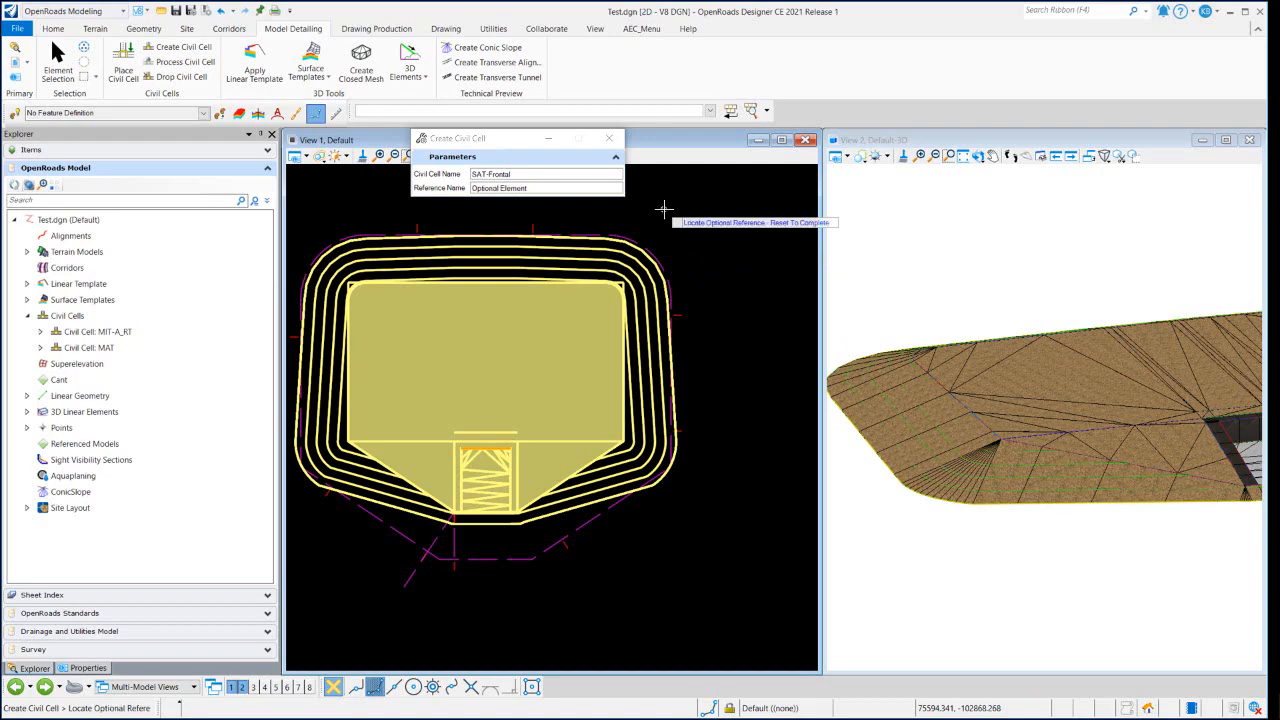
{"action": "right_click", "coordinate": [664, 208]}
{"action": "left_click", "coordinate": [664, 208]}
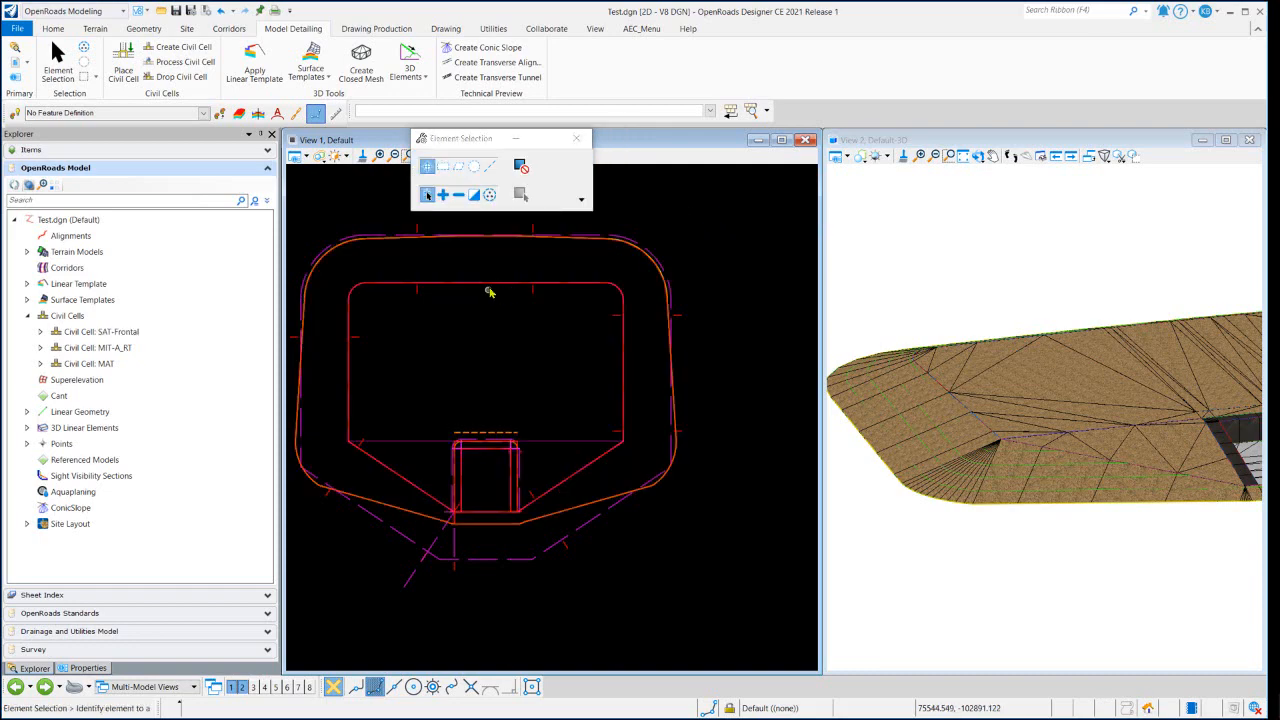
{"action": "left_click", "coordinate": [420, 293]}
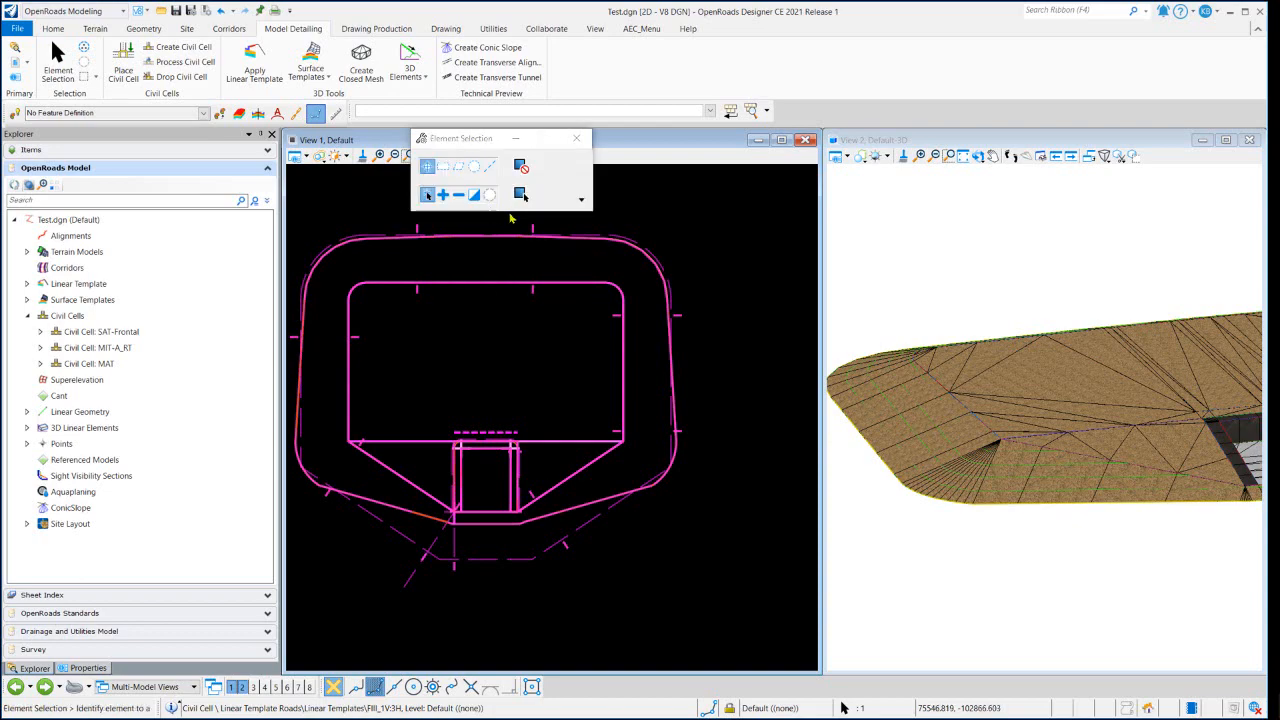
Draw a 14 ft line at a direction of 0° in the empty area beside the SAT-Frontal civil cell
{"action": "scroll", "coordinate": [394, 360], "scroll_direction": "down", "scroll_amount": 6}
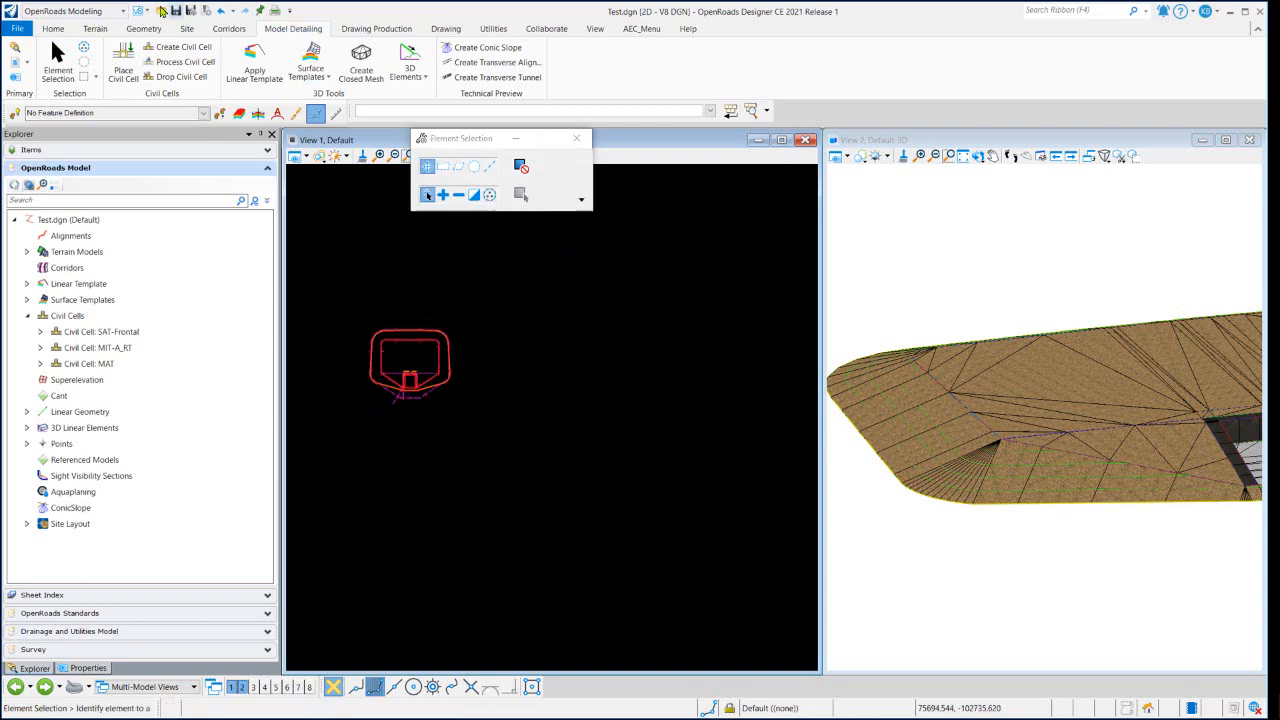
{"action": "left_click", "coordinate": [143, 29]}
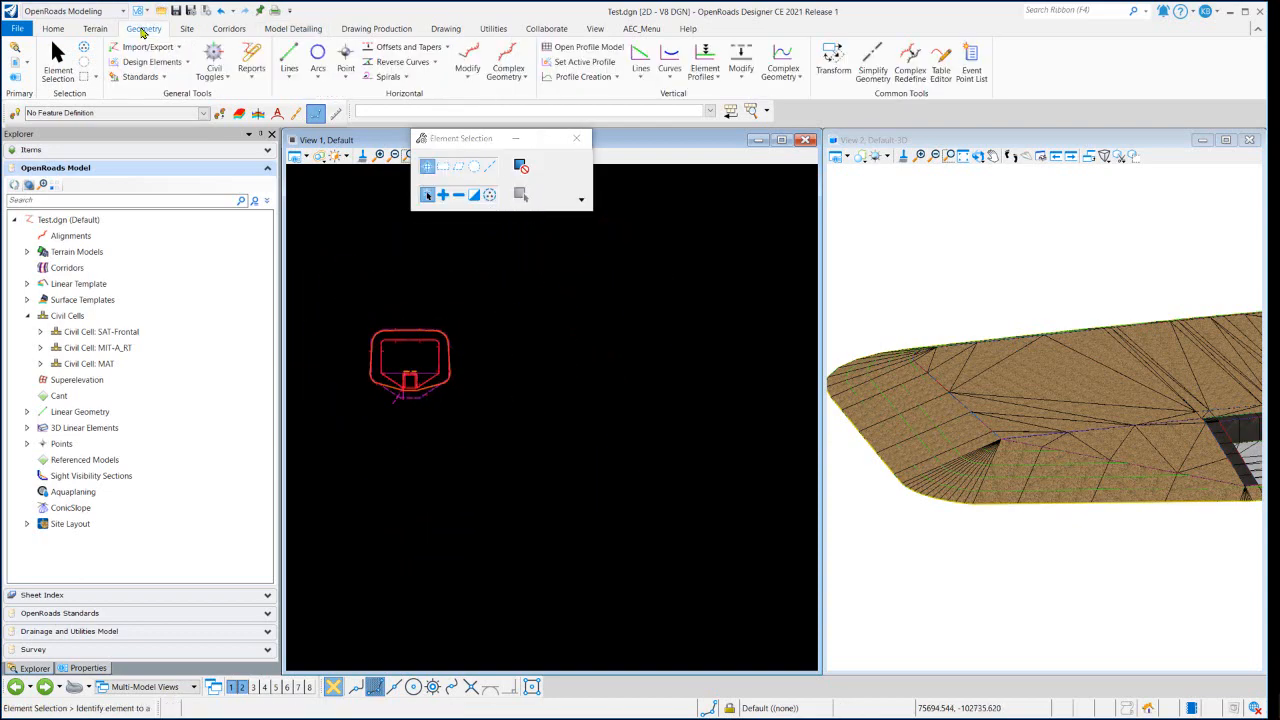
{"action": "left_click", "coordinate": [289, 58]}
{"action": "left_click", "coordinate": [574, 360]}
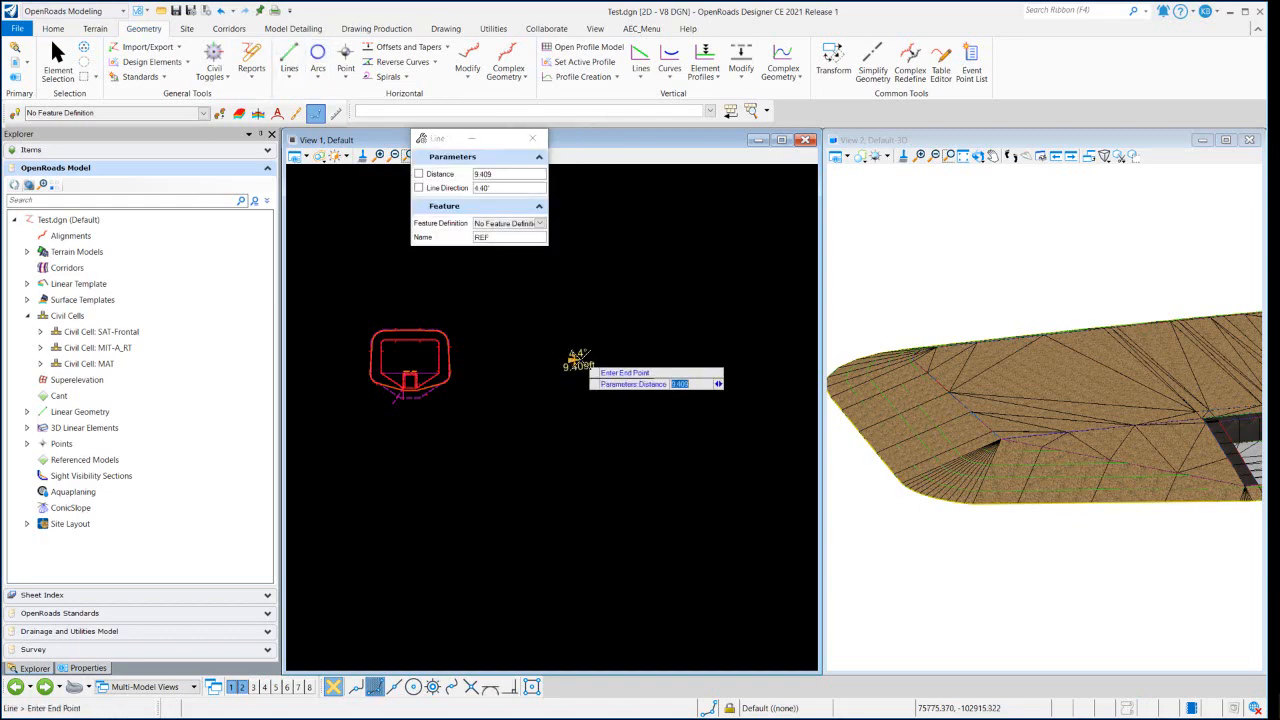
{"action": "type", "text": "14"}
{"action": "key", "text": "Return"}
{"action": "key", "text": "Tab"}
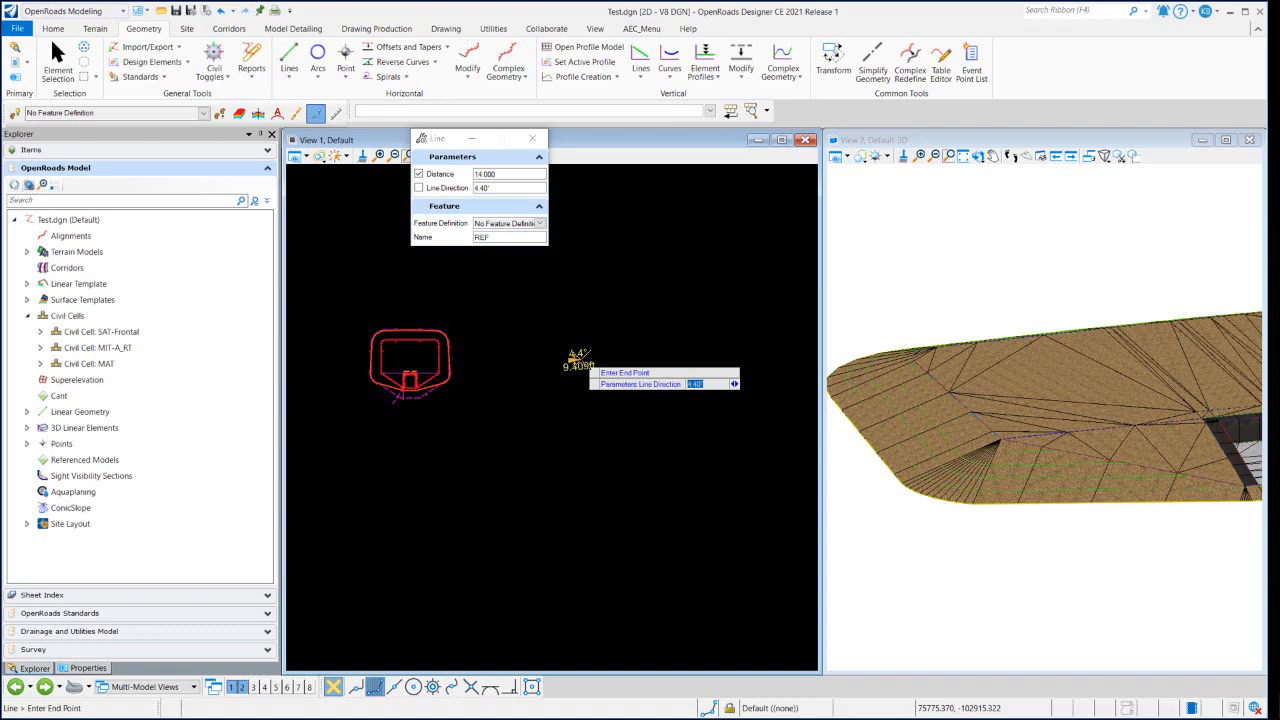
{"action": "type", "text": "0"}
{"action": "key", "text": "Return"}
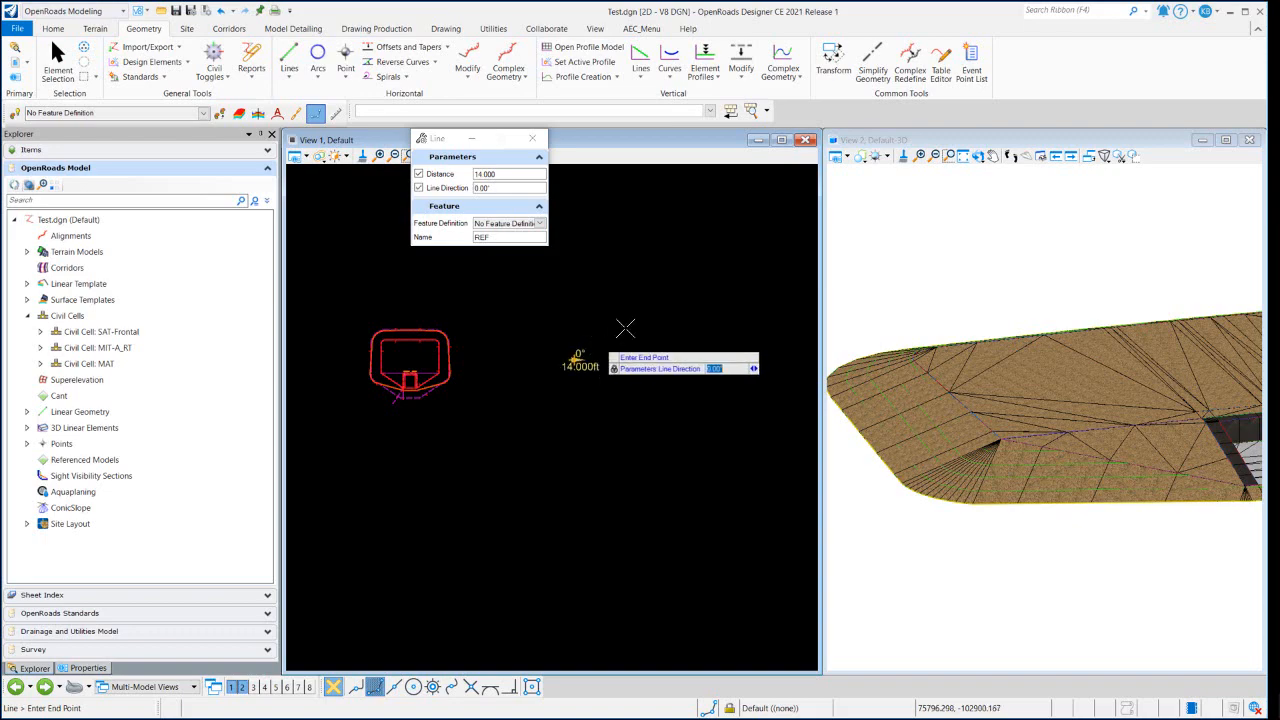
Give the new 14 ft line a constant-elevation profile at elevation 10
{"action": "left_click", "coordinate": [705, 58]}
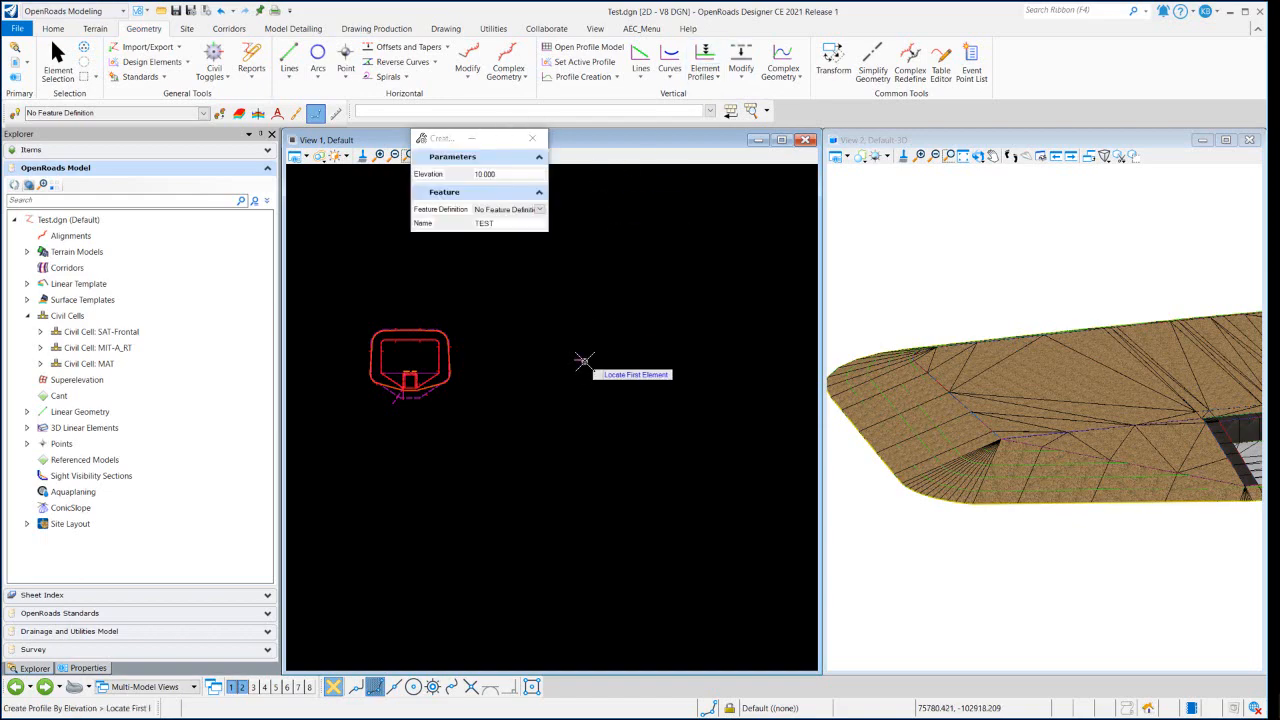
{"action": "left_click", "coordinate": [610, 302]}
{"action": "left_click", "coordinate": [611, 300]}
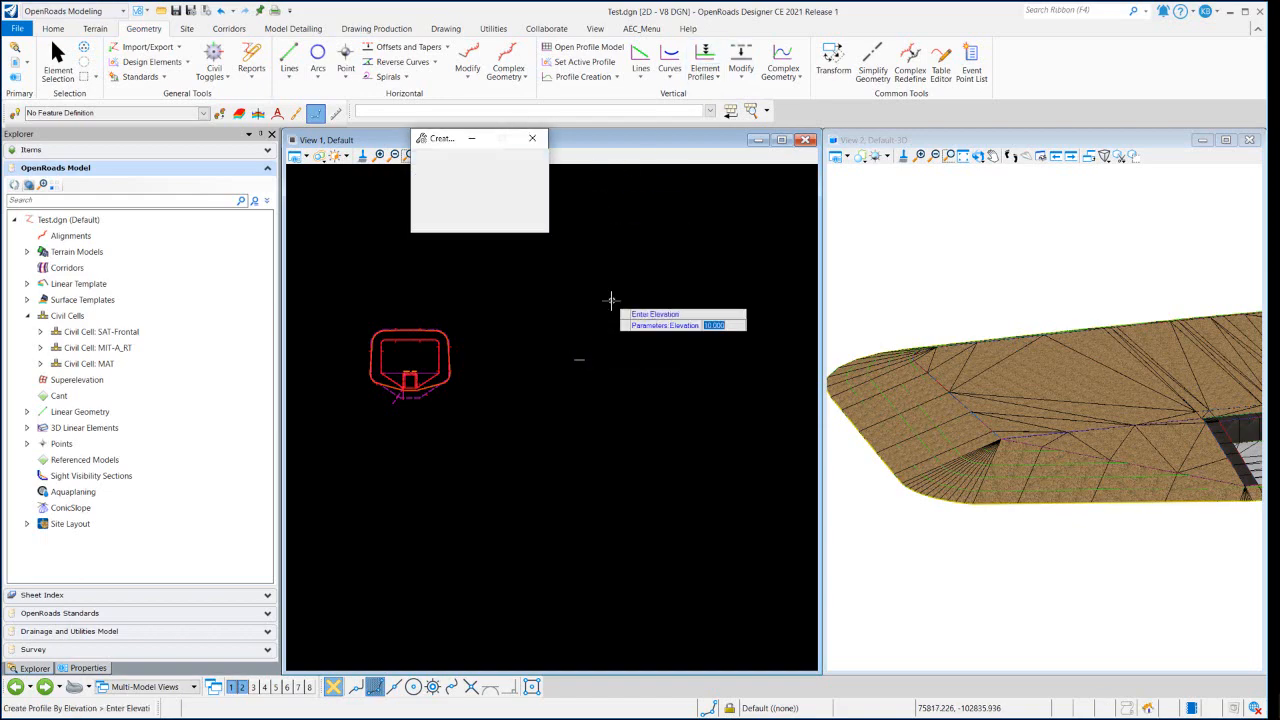
{"action": "left_click", "coordinate": [57, 68]}
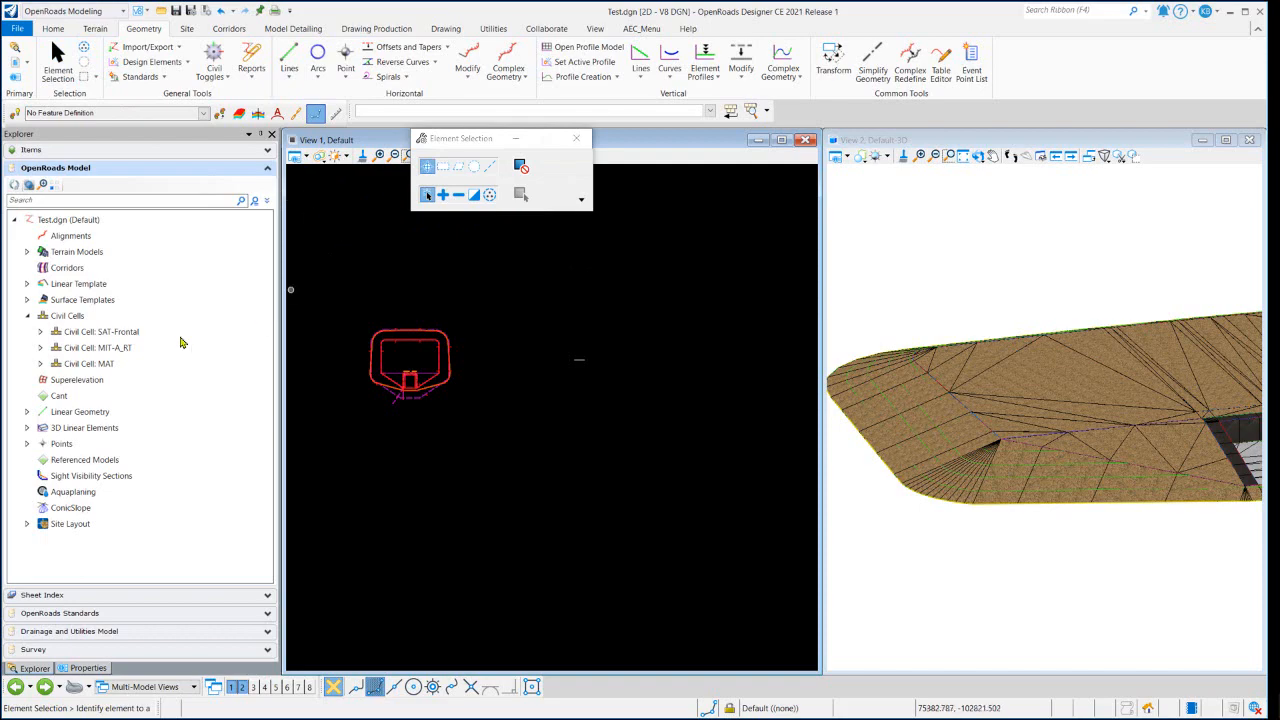
Review the available commands and quick properties of the recreated SAT-Frontal civil cell
{"action": "left_click", "coordinate": [118, 334]}
{"action": "right_click", "coordinate": [118, 339]}
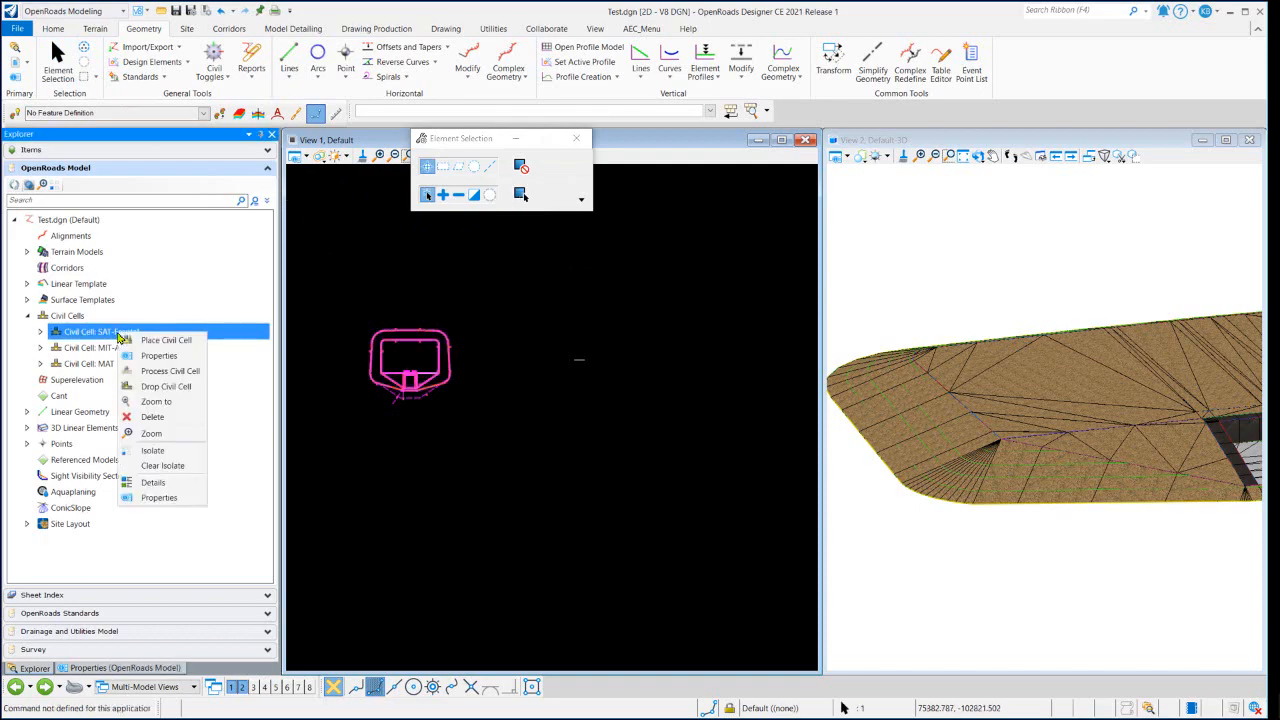
{"action": "left_click", "coordinate": [393, 264]}
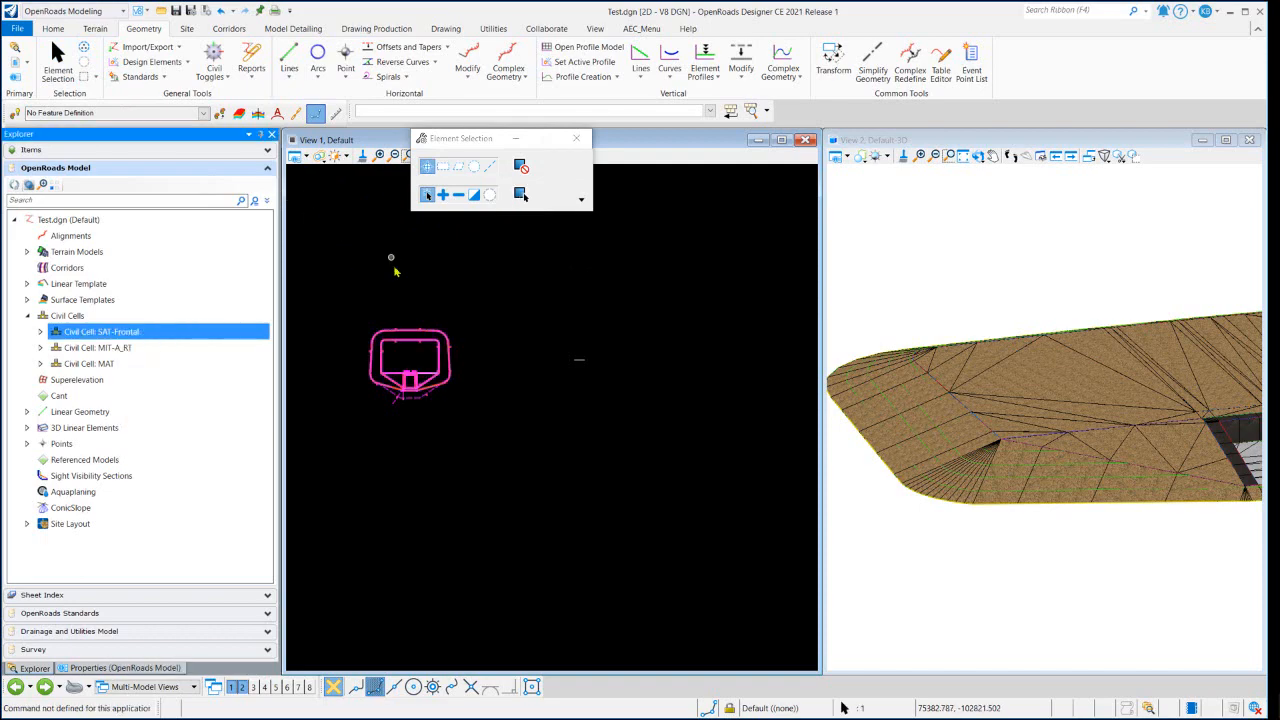
{"action": "left_click", "coordinate": [390, 288]}
{"action": "left_click", "coordinate": [408, 344]}
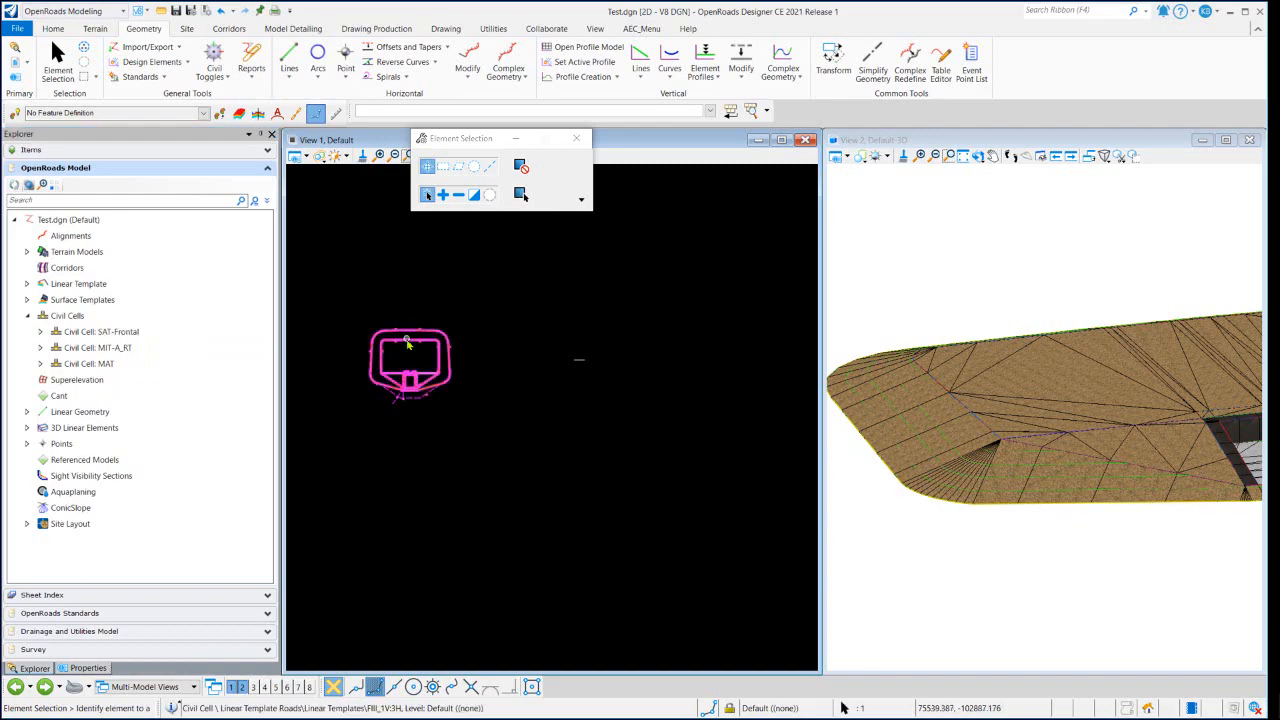
{"action": "mouse_move", "coordinate": [408, 344]}
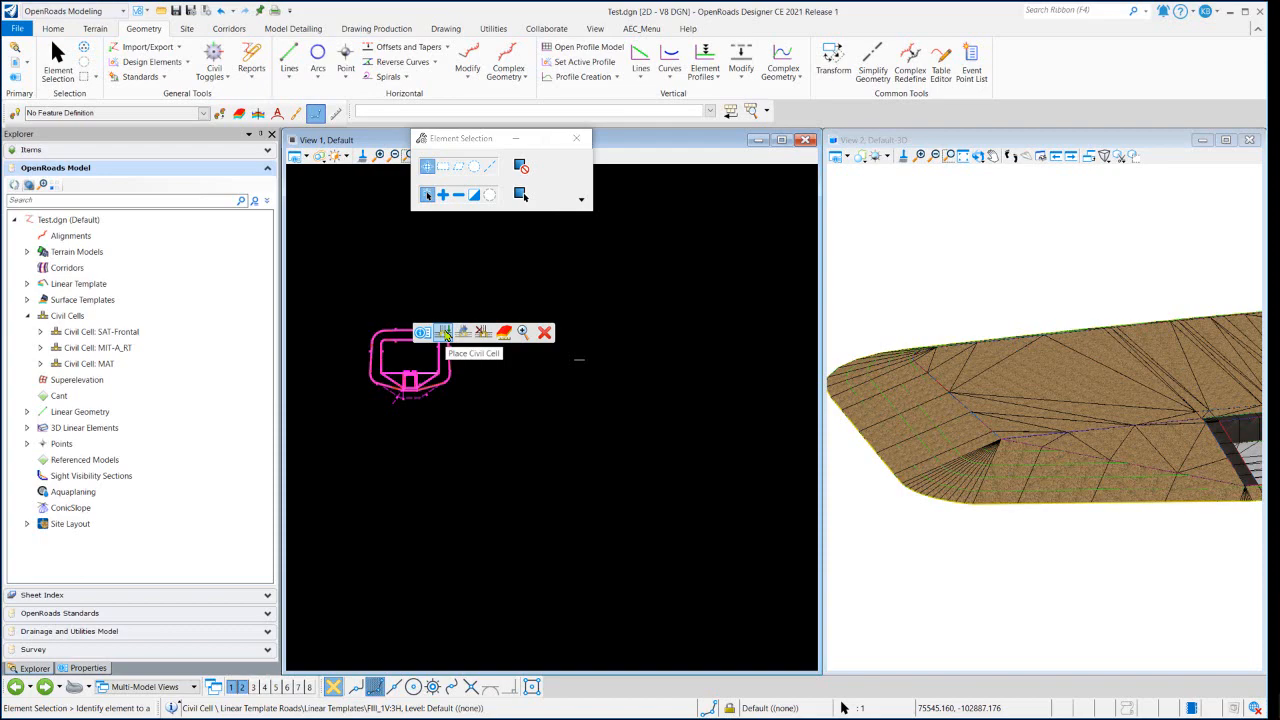
{"action": "mouse_move", "coordinate": [514, 330]}
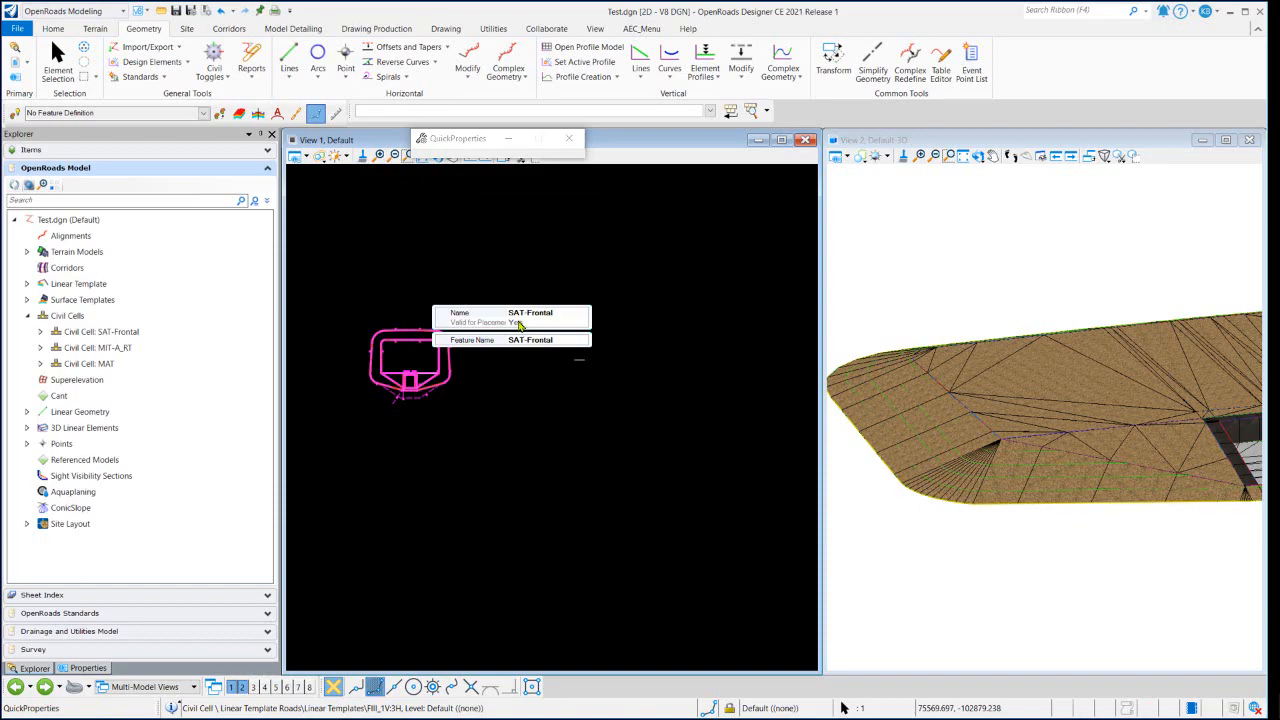
{"action": "left_click", "coordinate": [470, 255]}
Place the SAT-Frontal civil cell on the new 14 ft line, skipping the alternatives and accepting the placement
{"action": "left_click", "coordinate": [100, 332]}
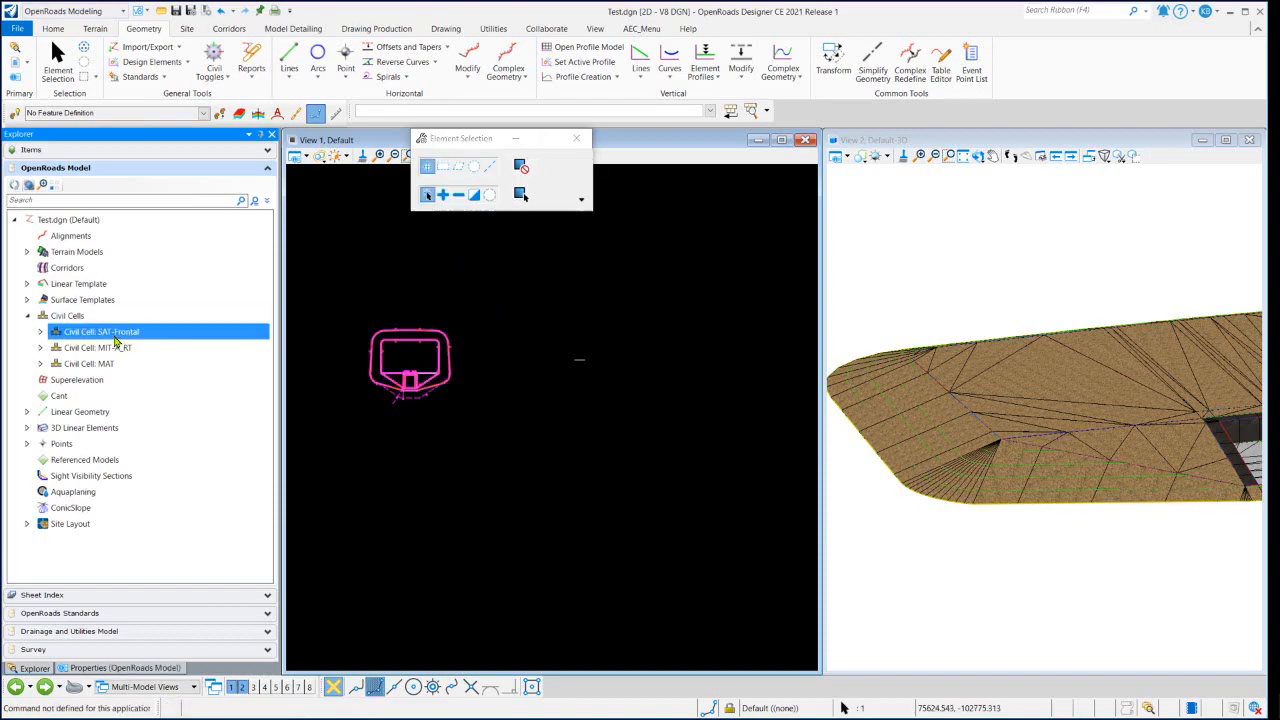
{"action": "right_click", "coordinate": [113, 334]}
{"action": "left_click", "coordinate": [158, 345]}
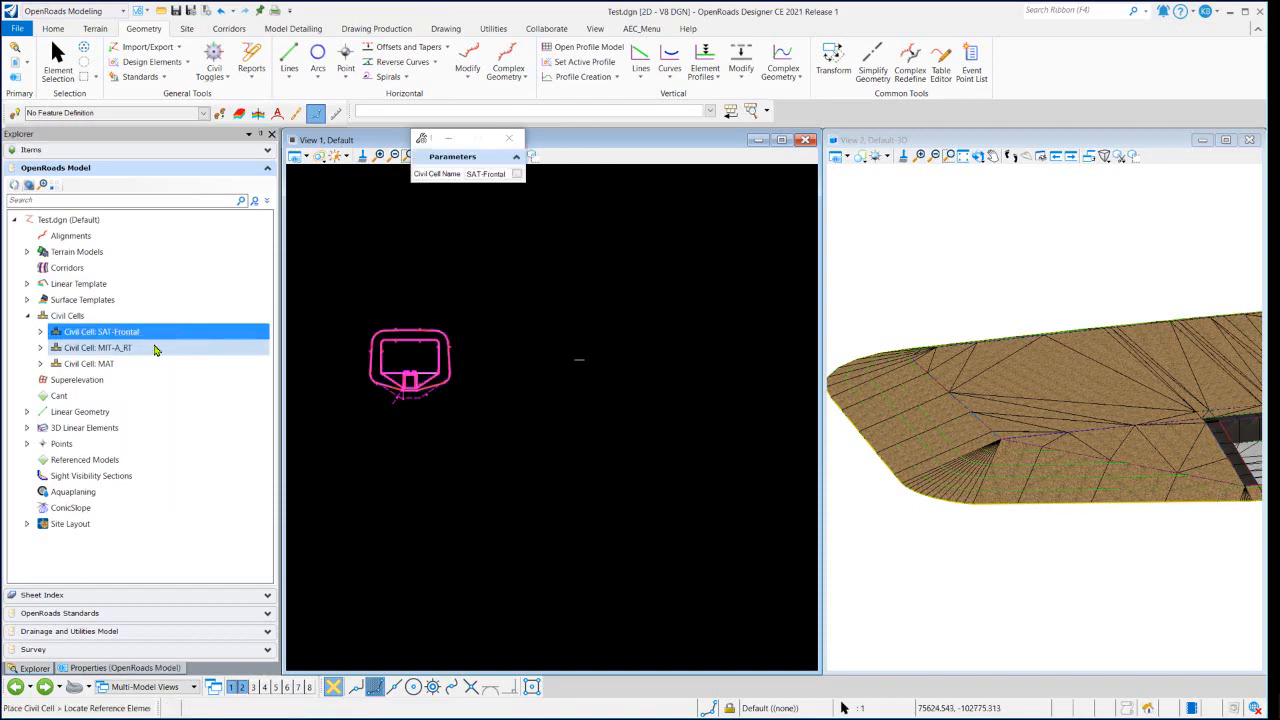
{"action": "left_click", "coordinate": [582, 359]}
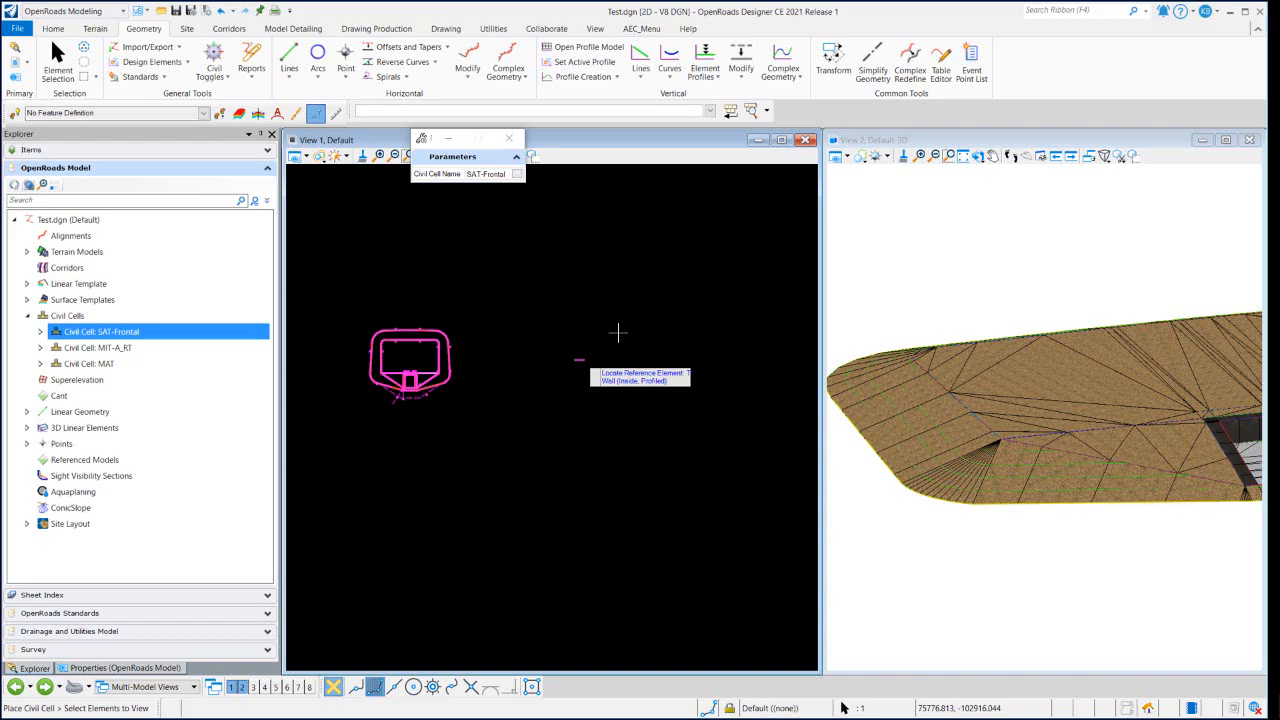
{"action": "left_click", "coordinate": [582, 359]}
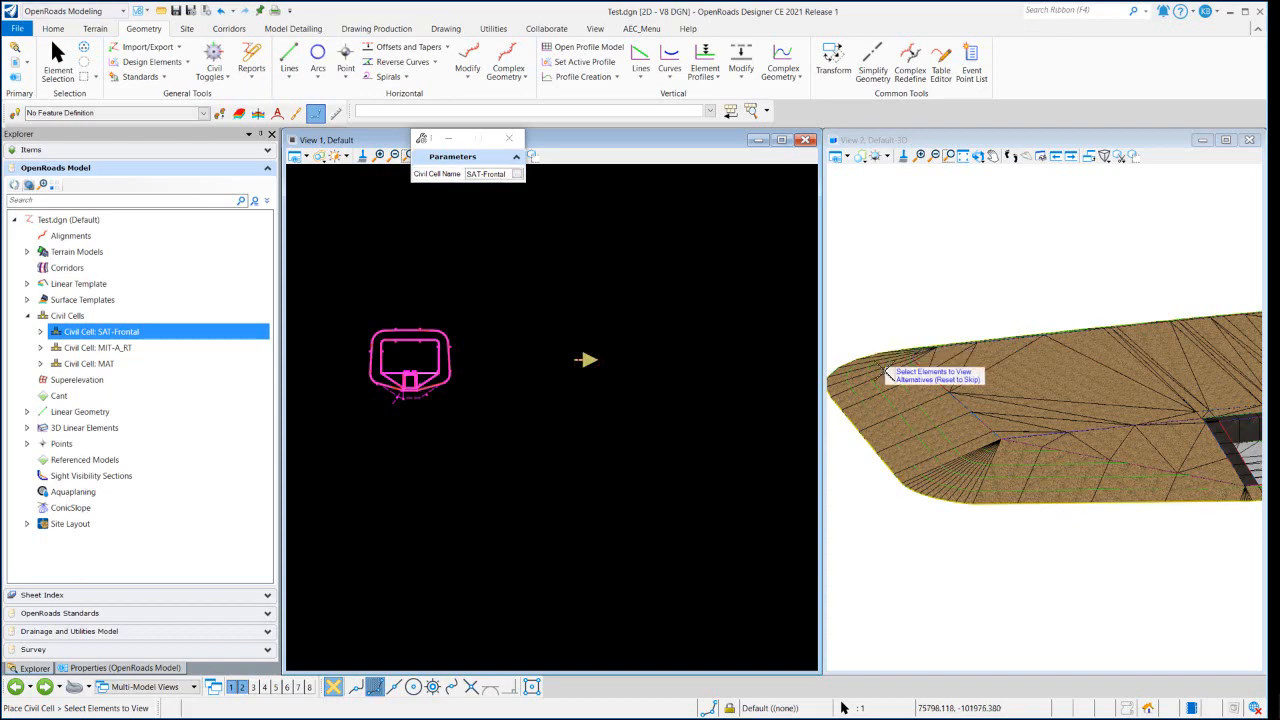
{"action": "right_click", "coordinate": [642, 344]}
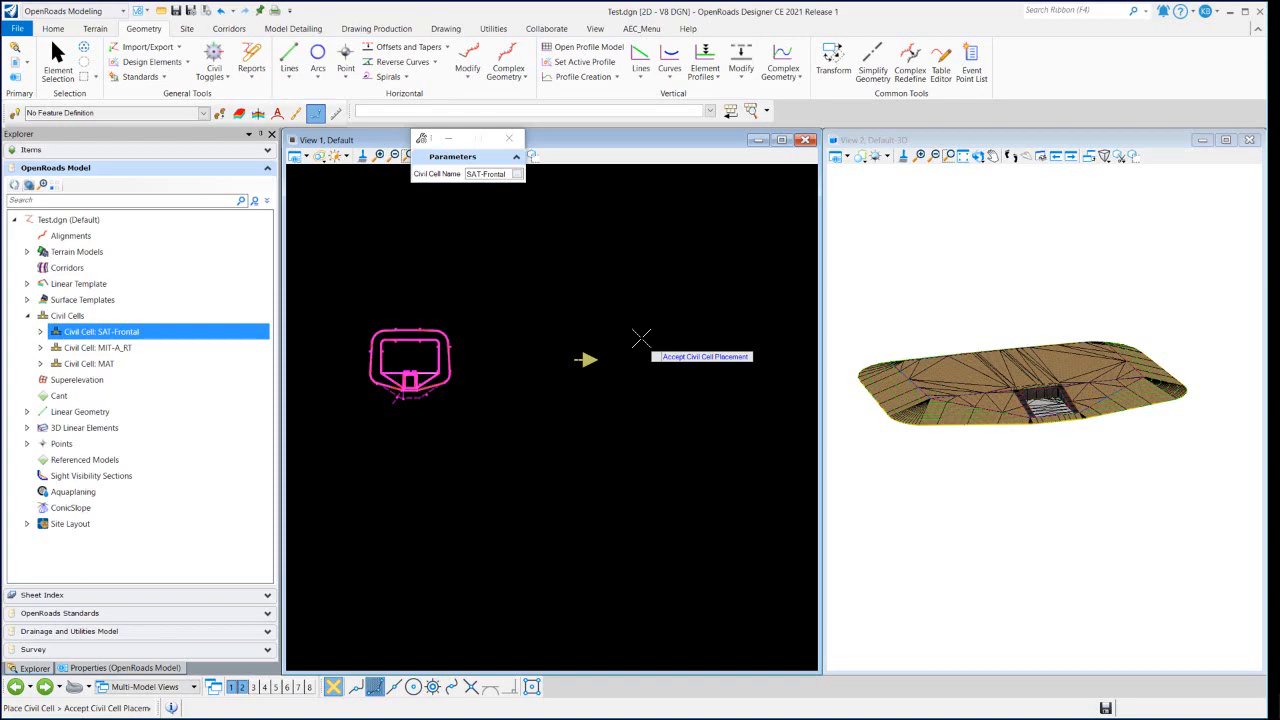
{"action": "left_click", "coordinate": [641, 339]}
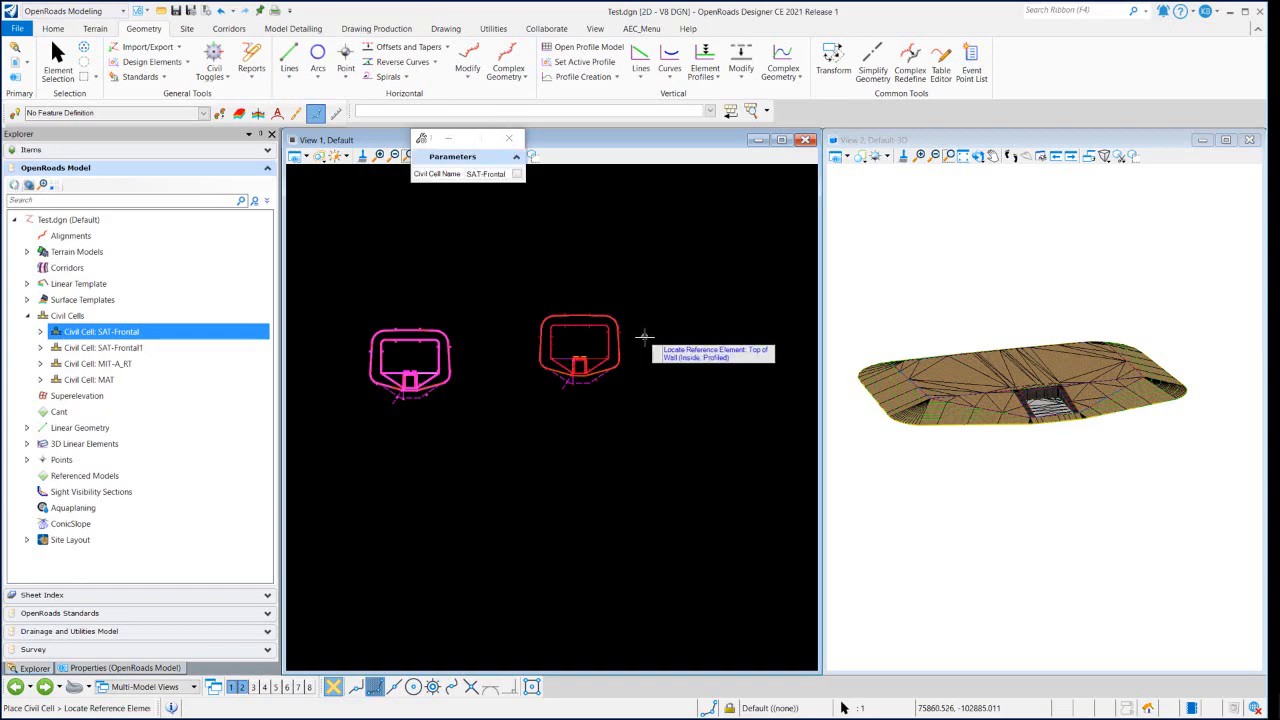
{"action": "scroll", "coordinate": [912, 424], "scroll_direction": "down", "scroll_amount": 4}
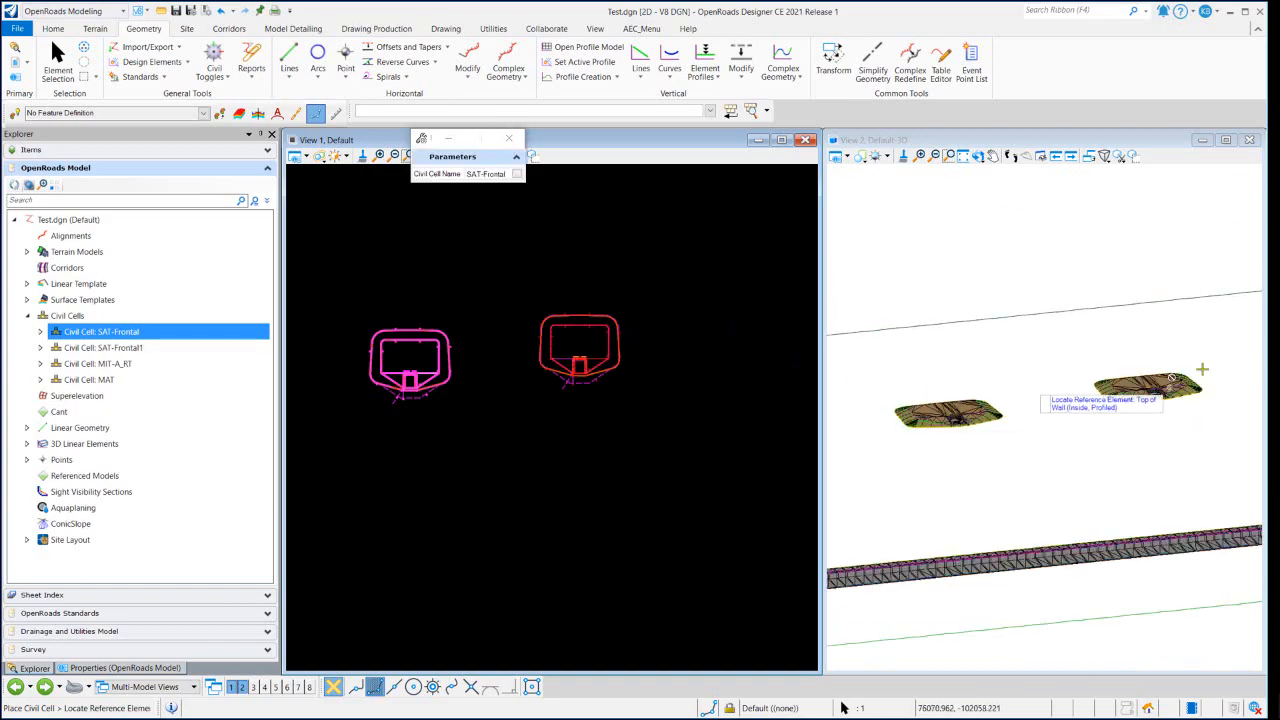
Inspect the newly placed SAT-Frontal civil cell up close in 3D and compare it with the neighbouring cell in plan and 3D
{"action": "scroll", "coordinate": [1202, 370], "scroll_direction": "up", "scroll_amount": 3}
{"action": "scroll", "coordinate": [1188, 335], "scroll_direction": "down", "scroll_amount": 1}
{"action": "scroll", "coordinate": [1026, 340], "scroll_direction": "up", "scroll_amount": 1}
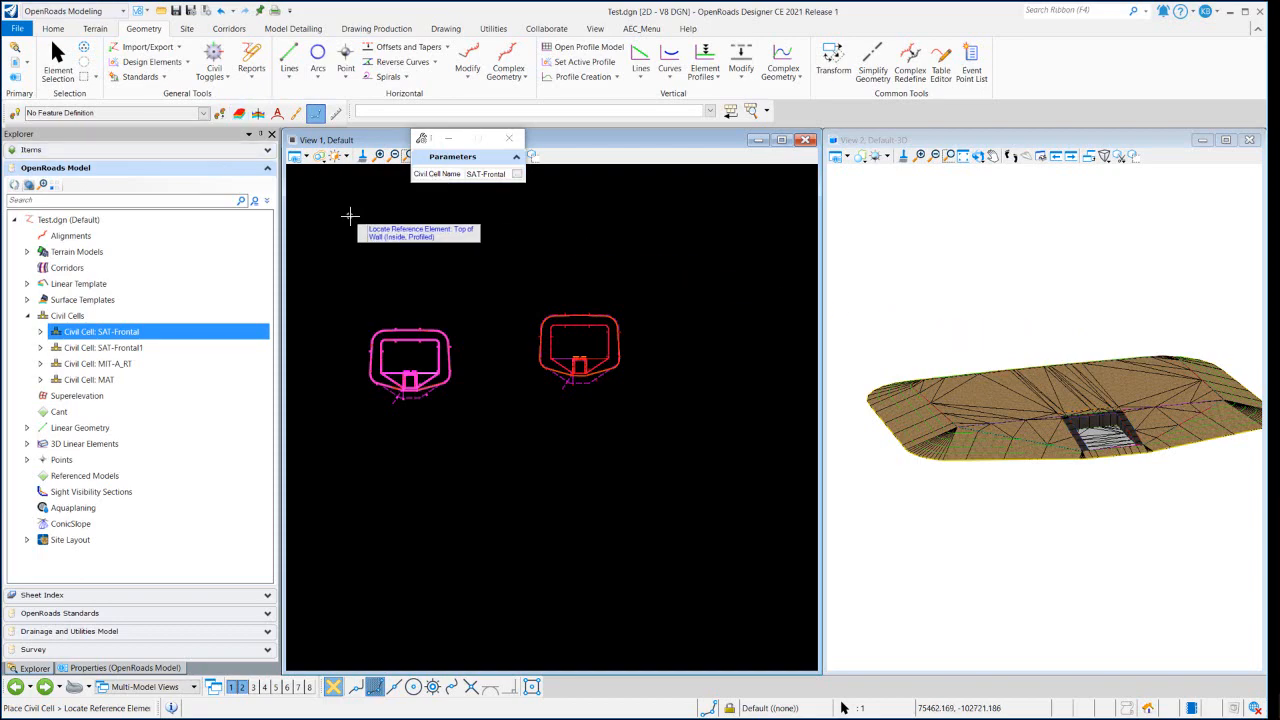
{"action": "scroll", "coordinate": [468, 365], "scroll_direction": "down", "scroll_amount": 4}
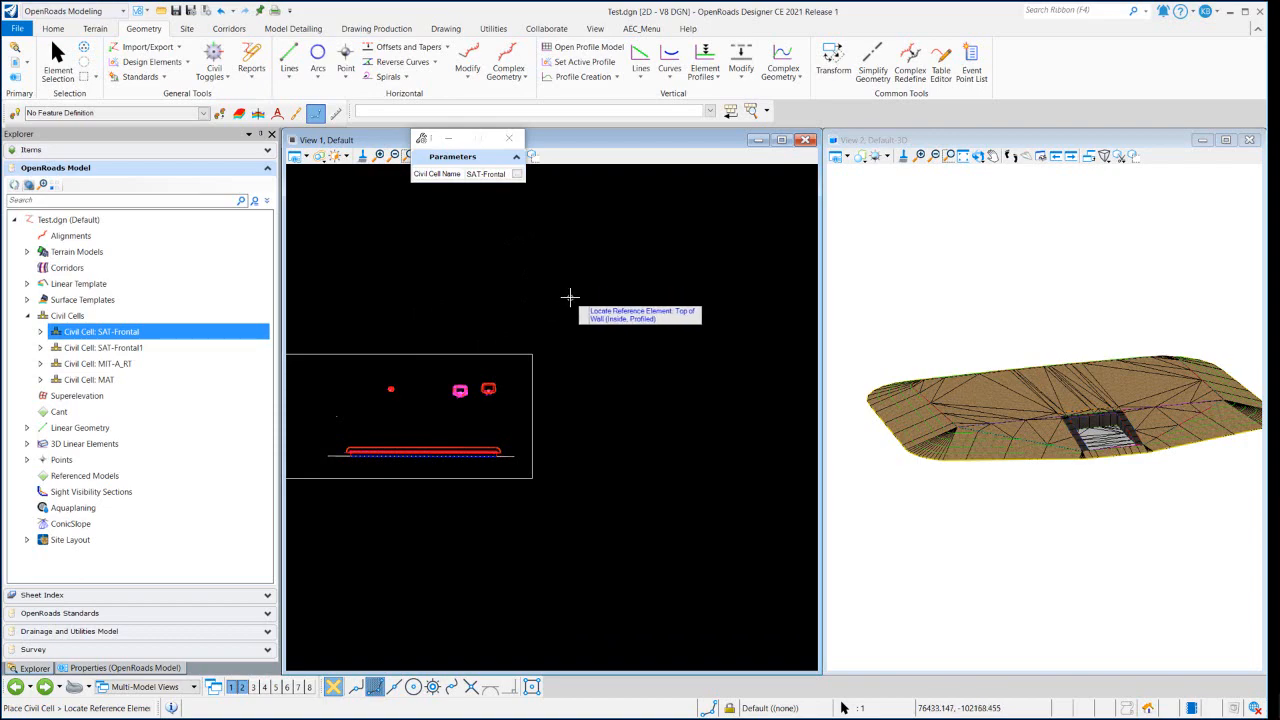
{"action": "scroll", "coordinate": [407, 455], "scroll_direction": "up", "scroll_amount": 1}
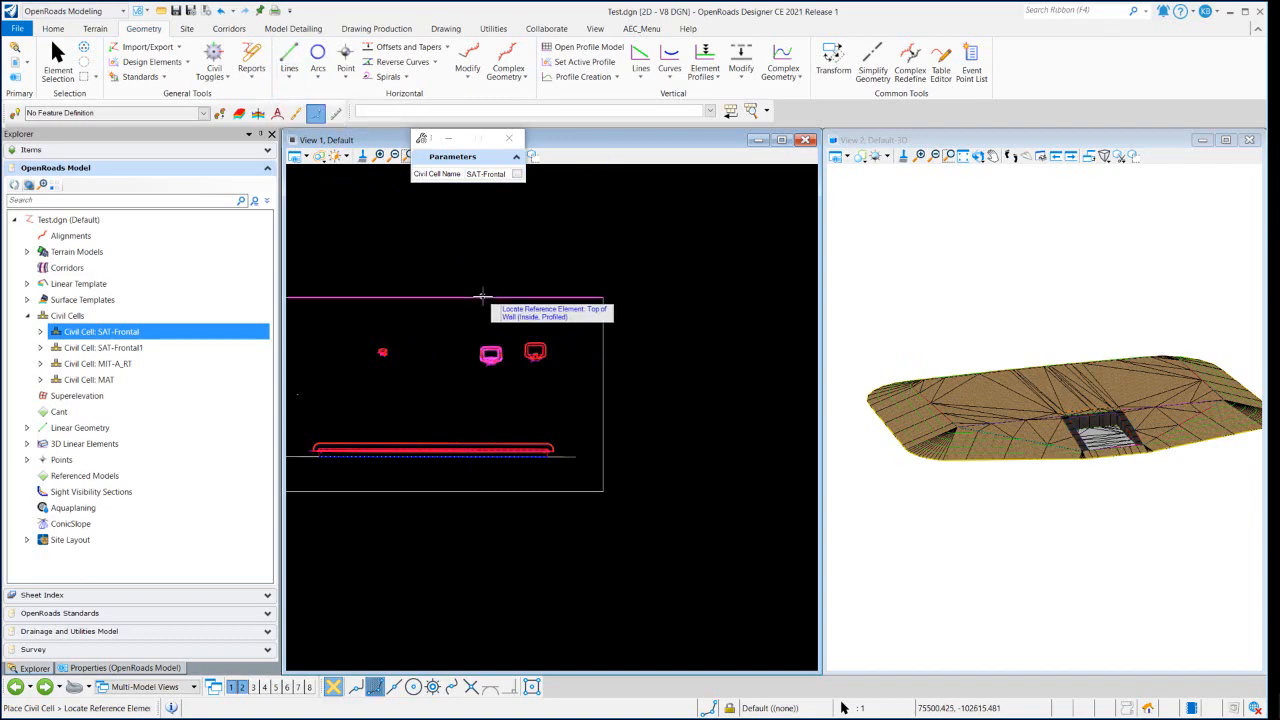
{"action": "scroll", "coordinate": [505, 344], "scroll_direction": "up", "scroll_amount": 1}
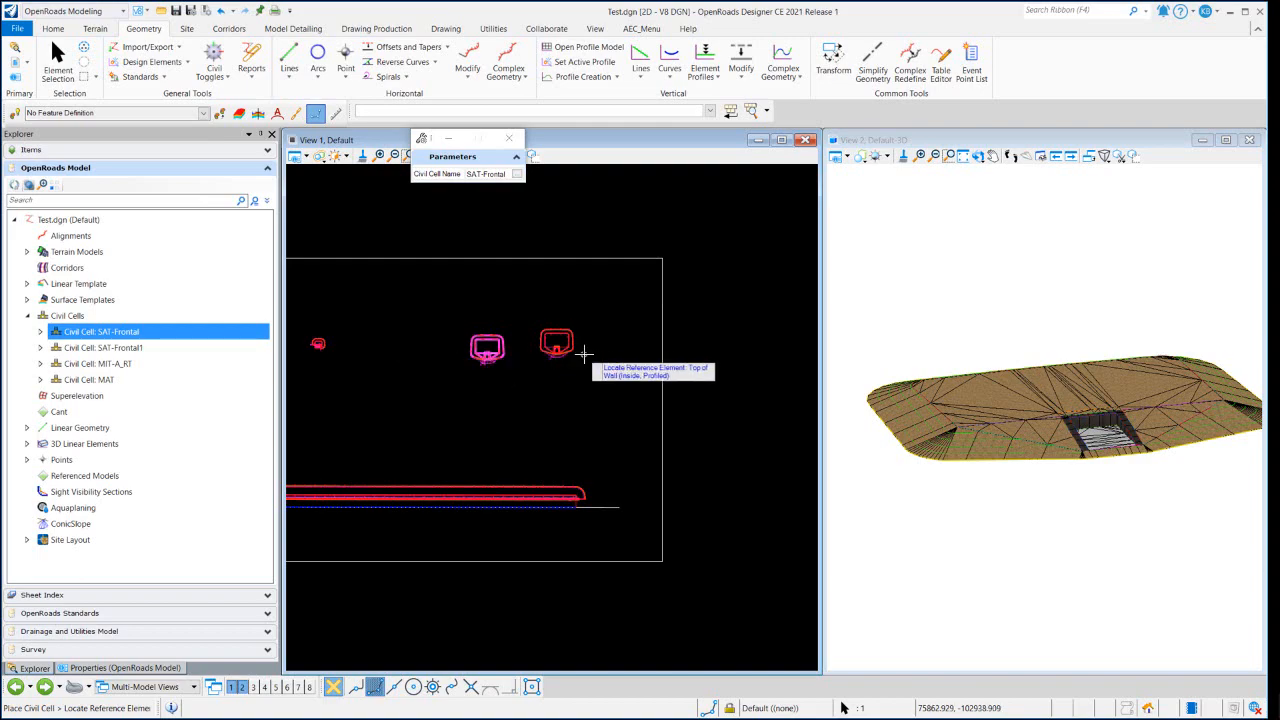
{"action": "scroll", "coordinate": [943, 389], "scroll_direction": "down", "scroll_amount": 5}
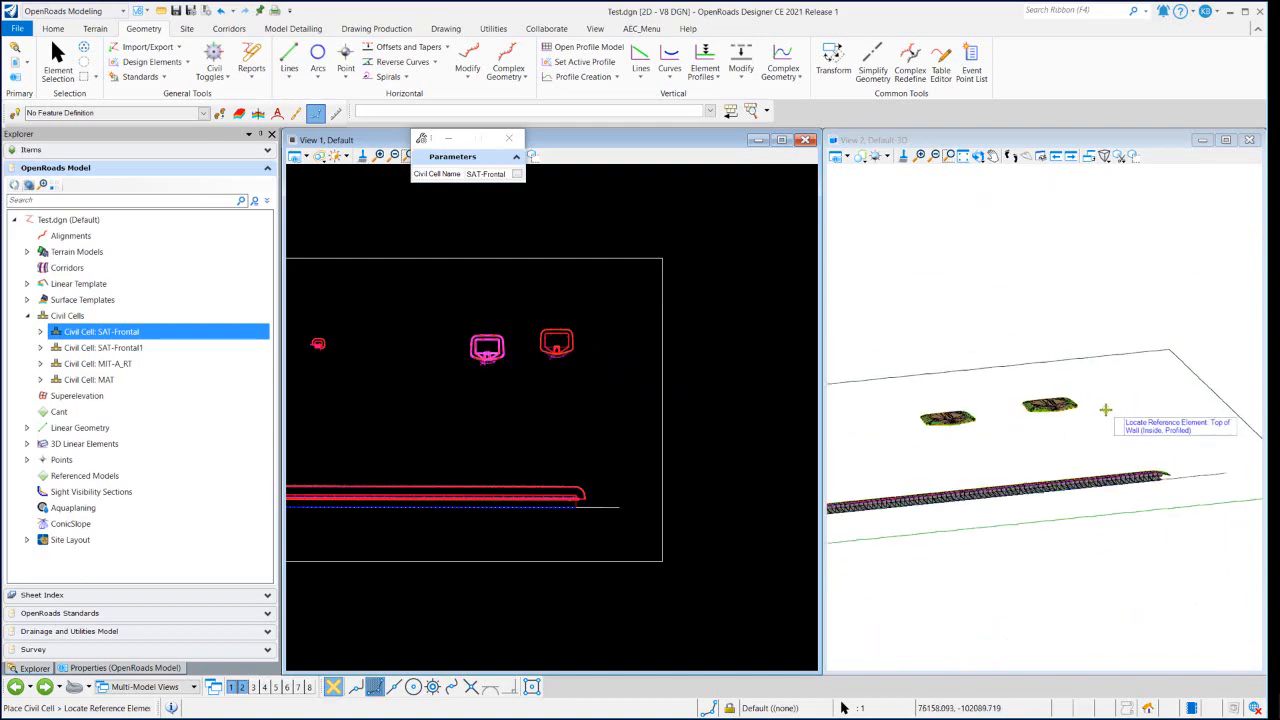
{"action": "scroll", "coordinate": [1005, 414], "scroll_direction": "up", "scroll_amount": 2}
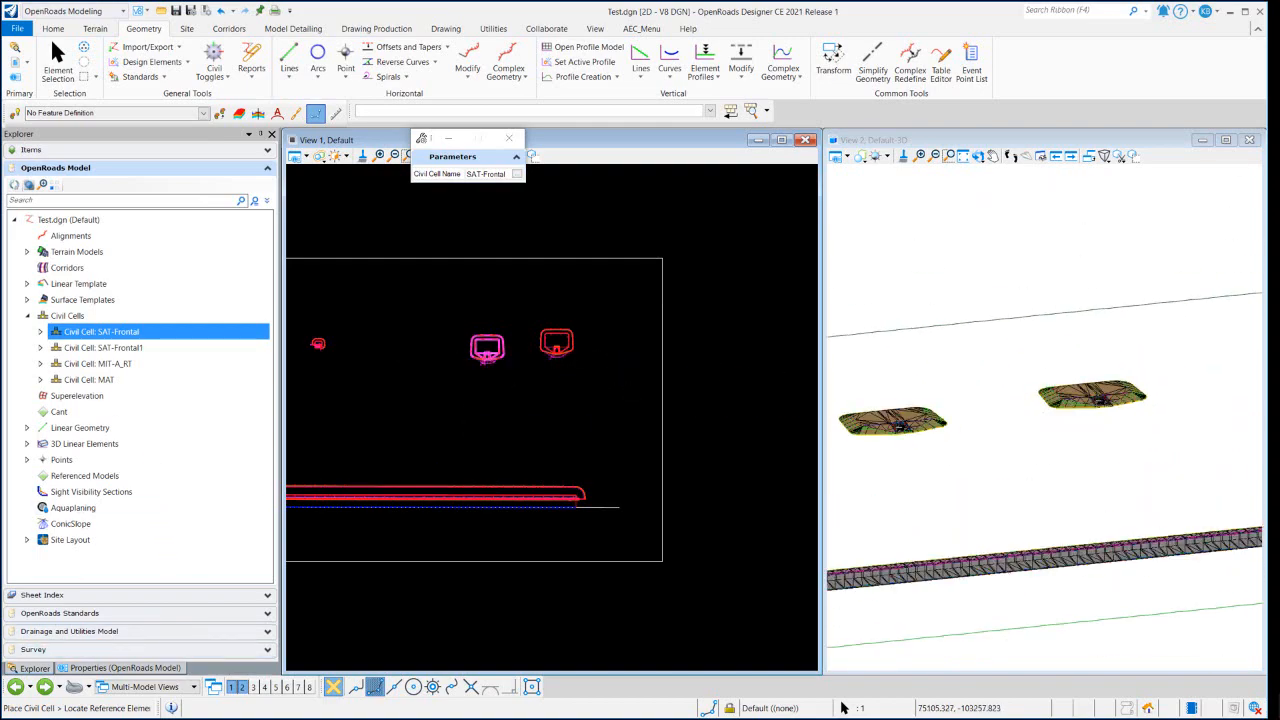